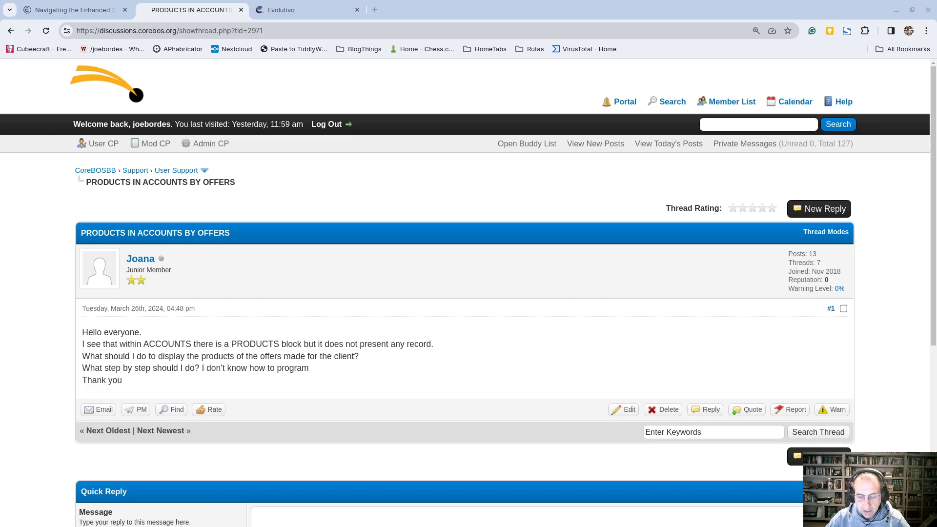
# Switch to the Evolutivo CRM and start a session with the prefilled login credentials.
pyautogui.click(280, 10)
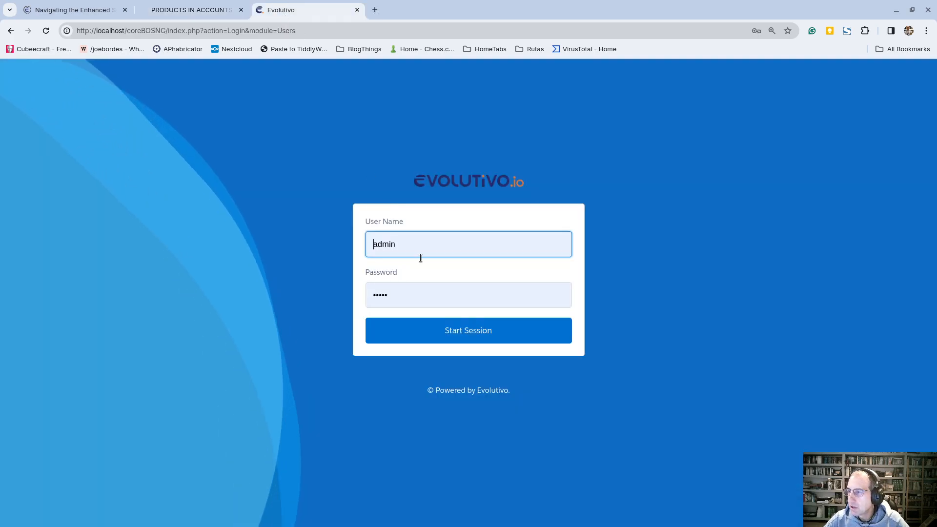
pyautogui.click(456, 332)
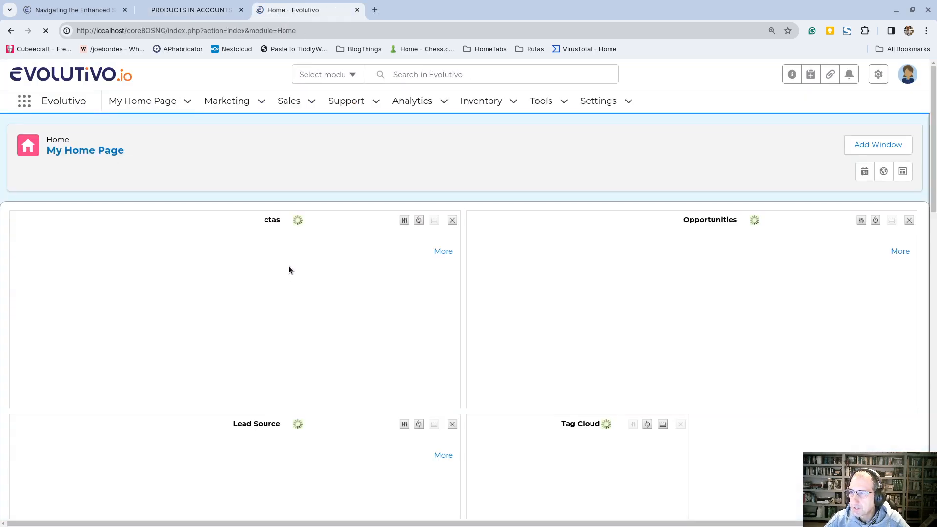
pyautogui.click(472, 181)
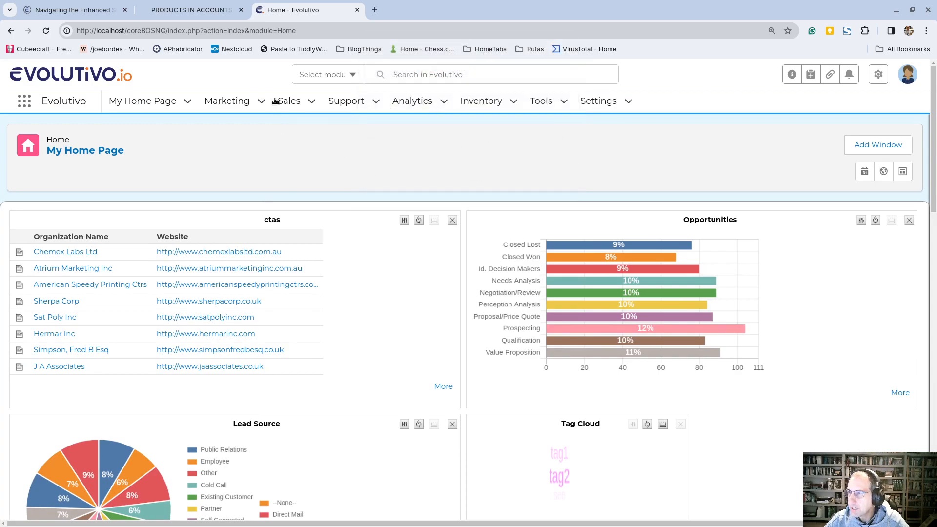
# Open the Sat Poly Inc record from the Organizations list and look through its details.
pyautogui.moveTo(283, 103)
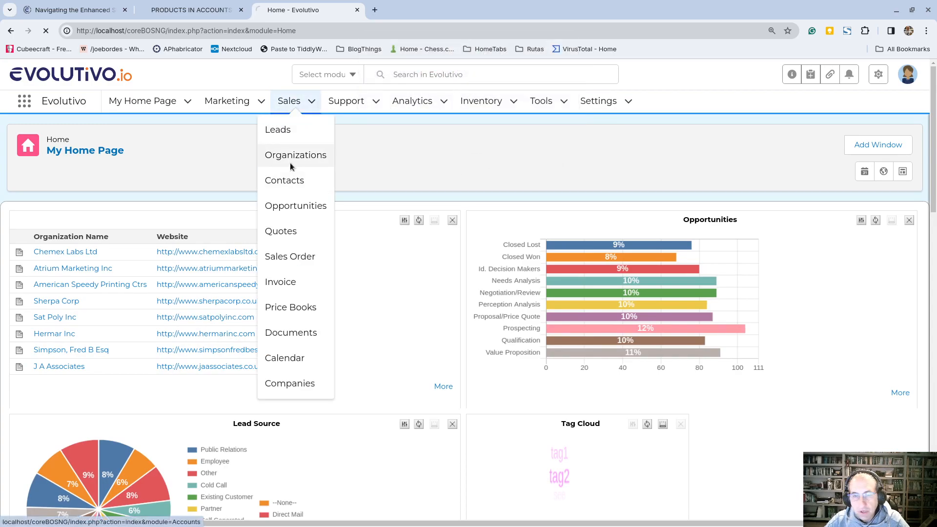
pyautogui.click(291, 166)
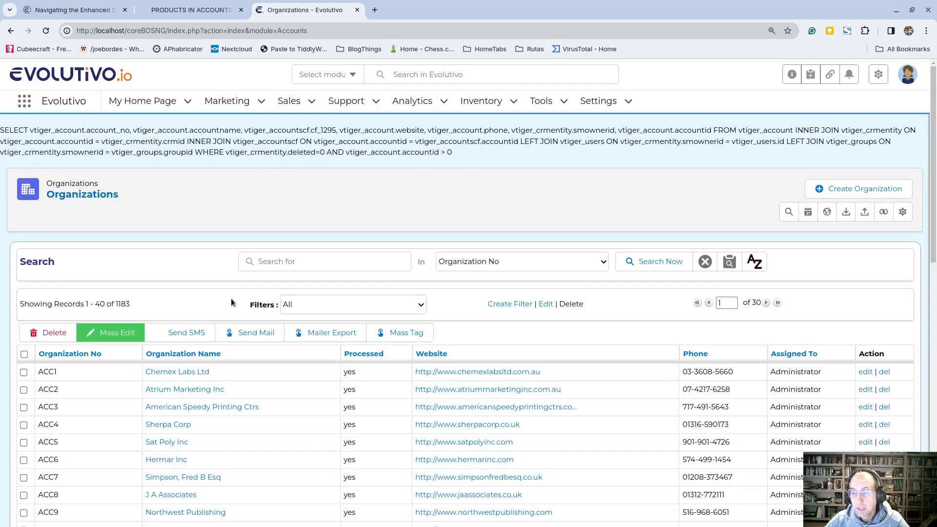
pyautogui.click(152, 443)
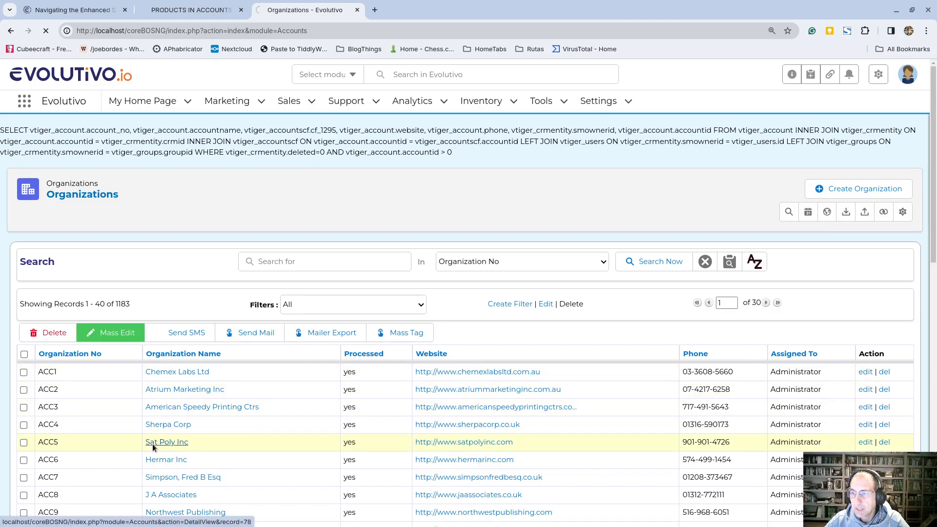
pyautogui.scroll(-7, 662, 268)
pyautogui.scroll(-4, 662, 268)
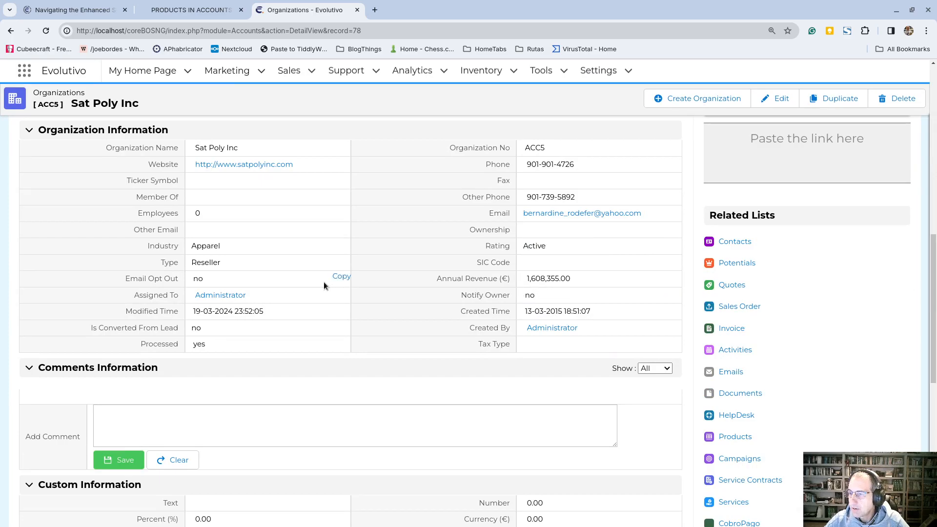
# Open Sat Poly Inc's related product records in a separate browser tab and expand its Products and Services lists.
pyautogui.click(207, 211)
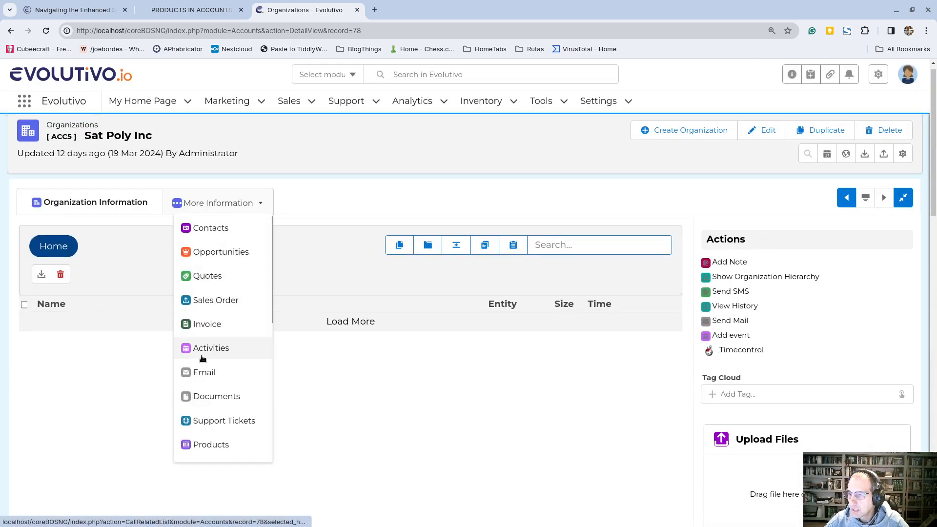
pyautogui.middleClick(203, 444)
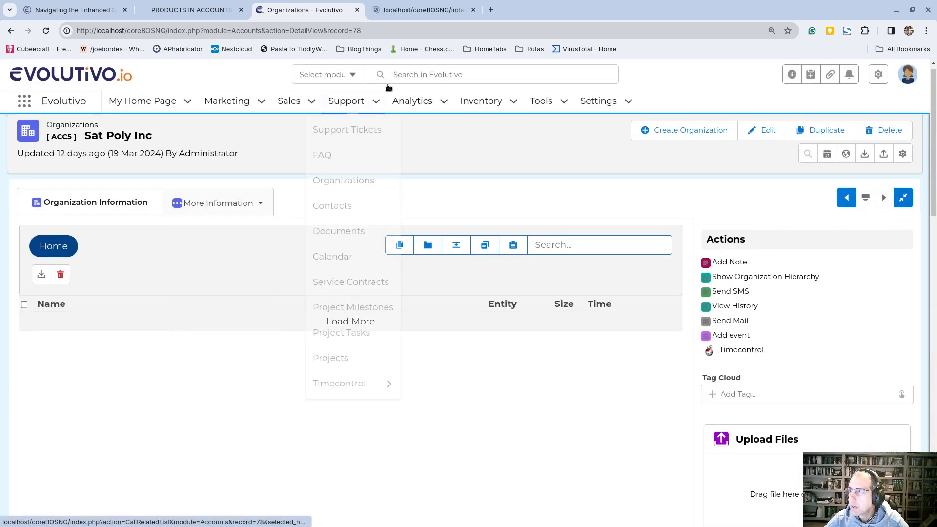
pyautogui.click(403, 16)
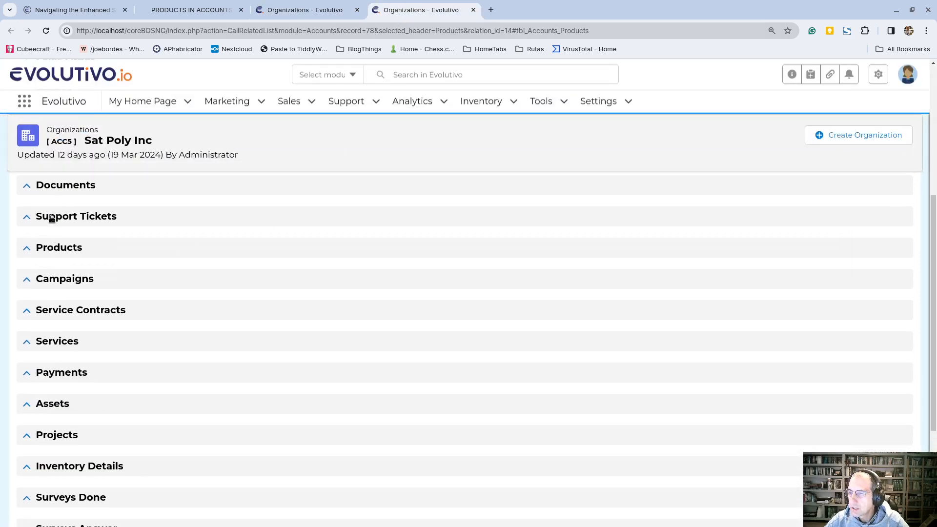
pyautogui.click(43, 192)
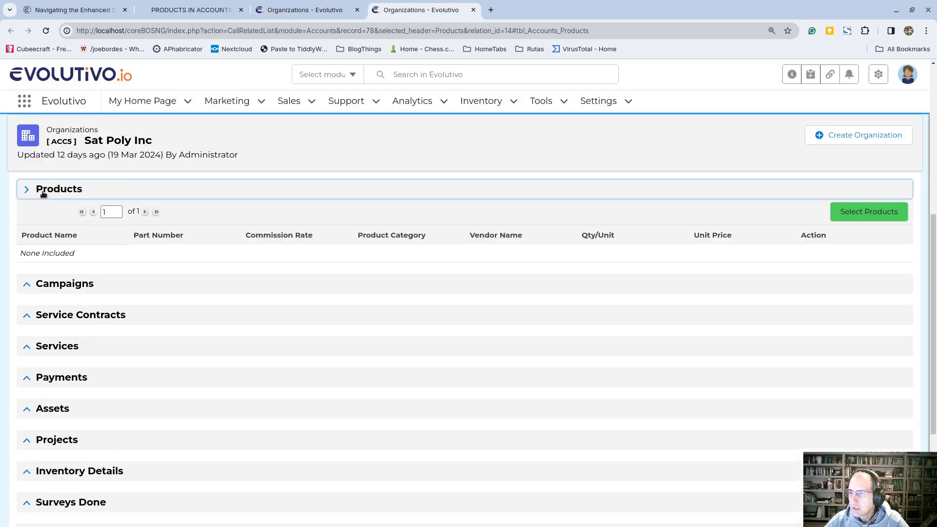
pyautogui.click(65, 351)
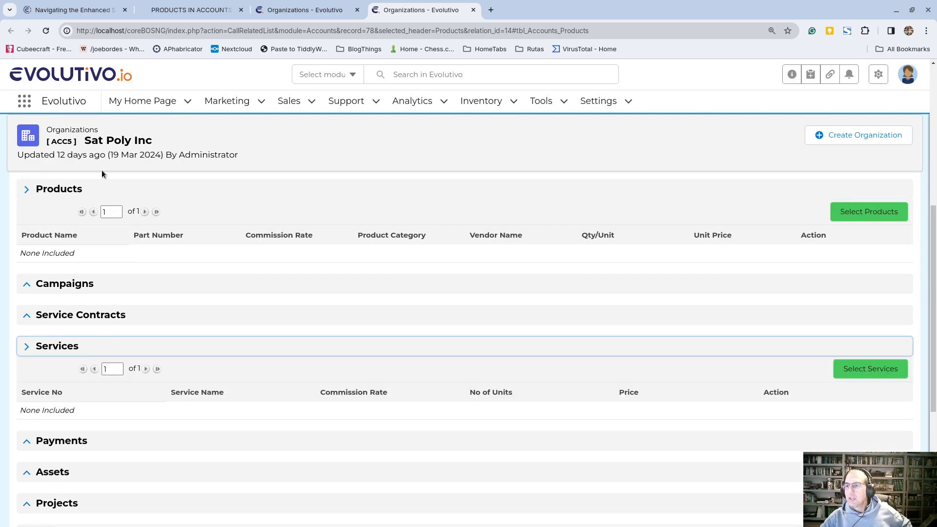
pyautogui.moveTo(83, 141); pyautogui.dragTo(159, 142)
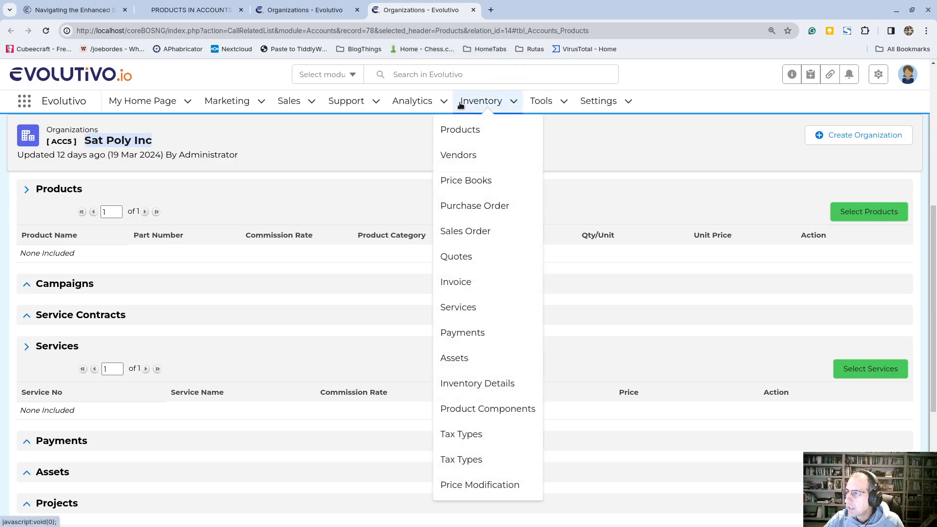
# Start a new quote in the original organization tab and give it the subject "new one".
pyautogui.click(315, 16)
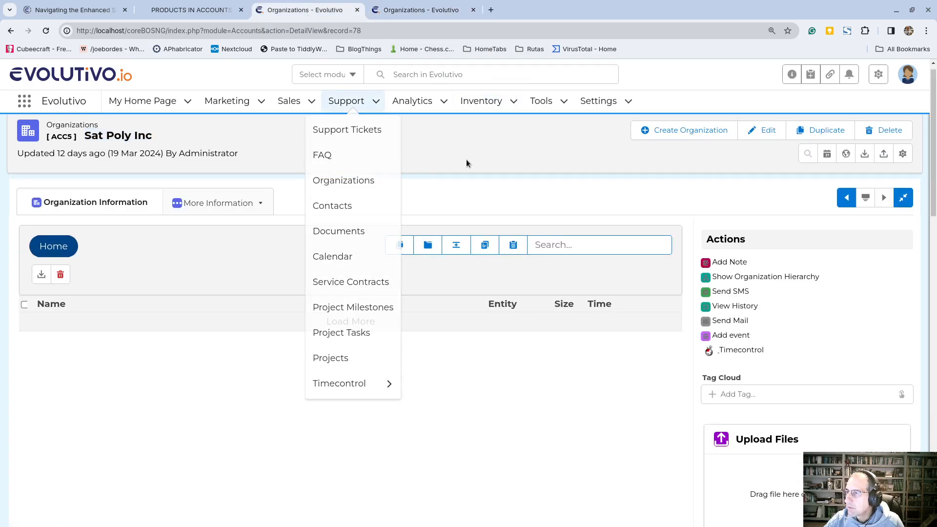
pyautogui.moveTo(481, 101)
pyautogui.click(460, 257)
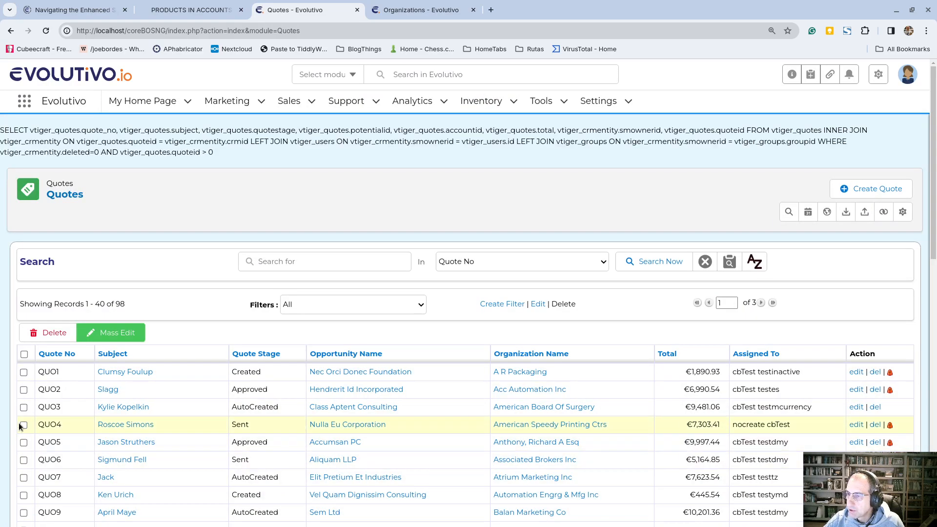
pyautogui.click(863, 190)
pyautogui.click(274, 279)
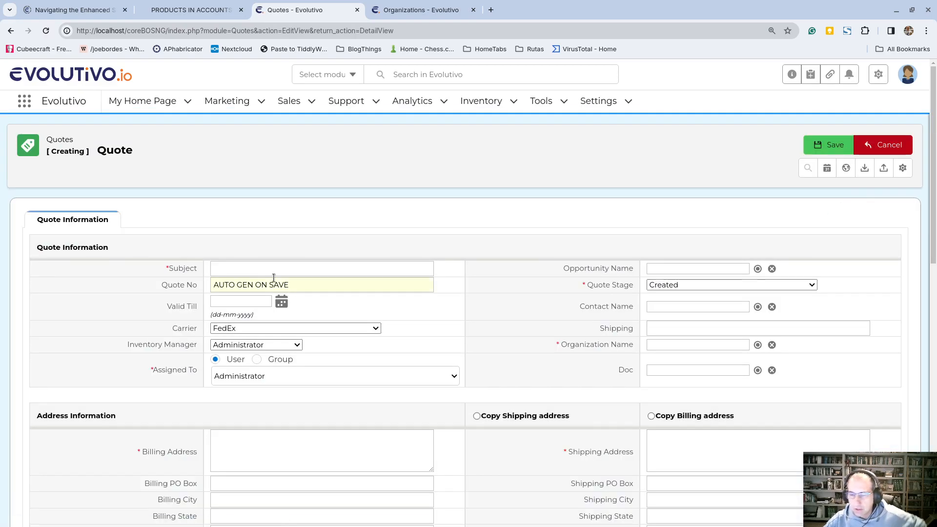
pyautogui.click(261, 271)
pyautogui.write('new one')
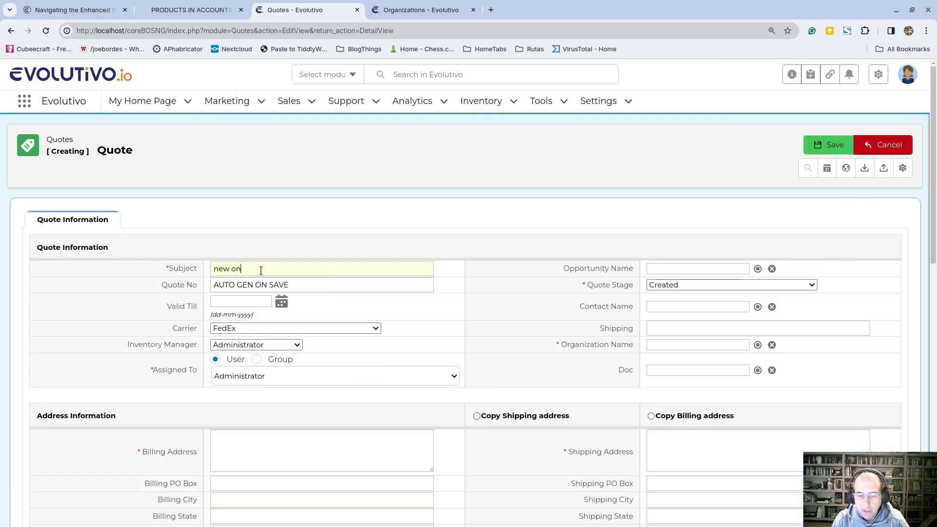
# Set the quote's organization to Sat Poly Inc, taking over both its billing and shipping addresses.
pyautogui.click(681, 345)
pyautogui.click(24, 267)
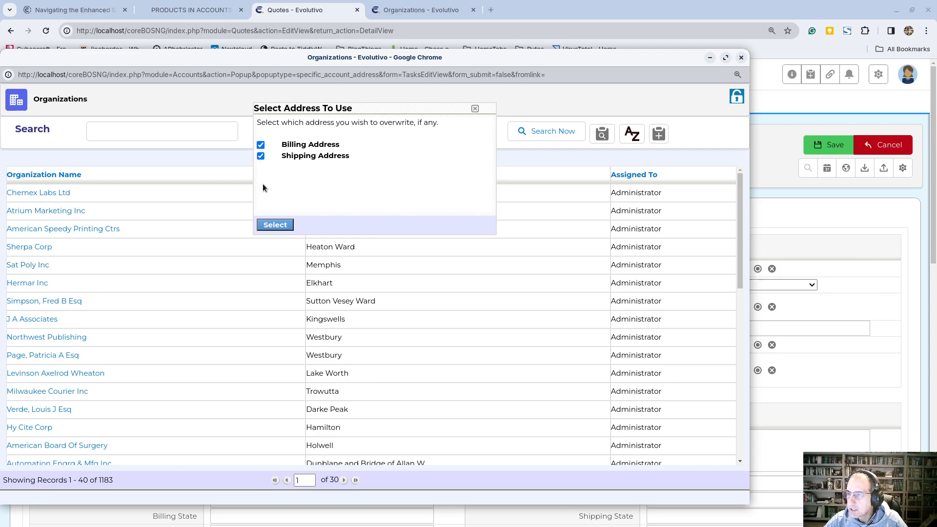
pyautogui.click(275, 225)
# Add the product Protective Case Cover for iPhone 6 as the quote's first item line, with quantity 1.
pyautogui.scroll(-15, 340, 371)
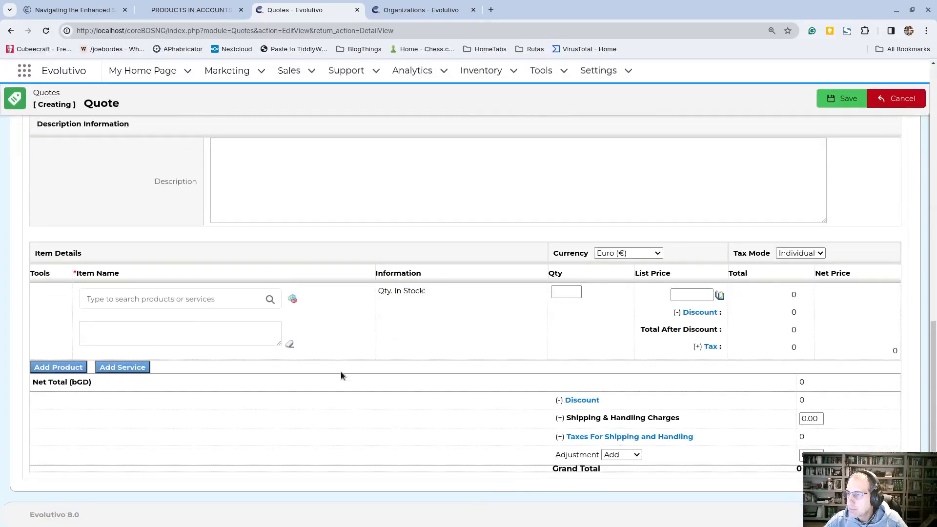
pyautogui.click(293, 299)
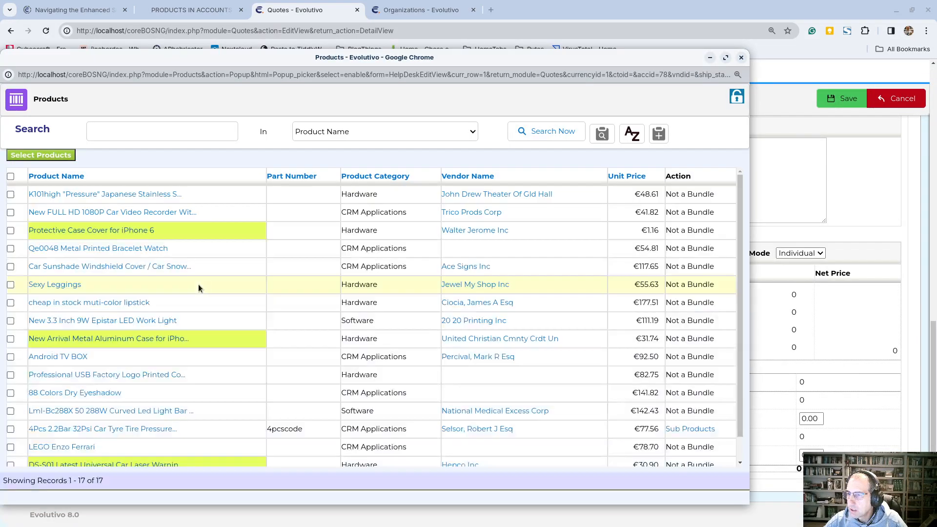
pyautogui.click(84, 230)
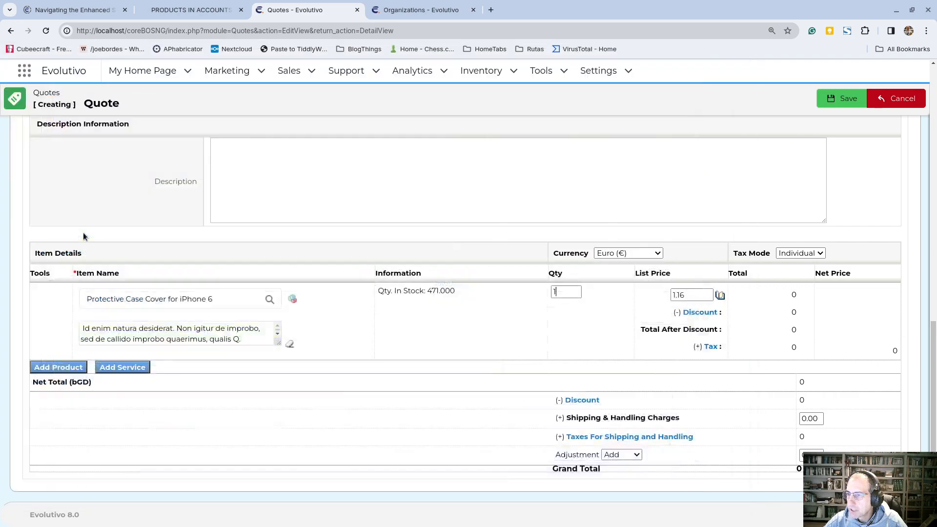
# Add the service Assisted living as the second item line with quantity 1, and save the quote.
pyautogui.click(102, 369)
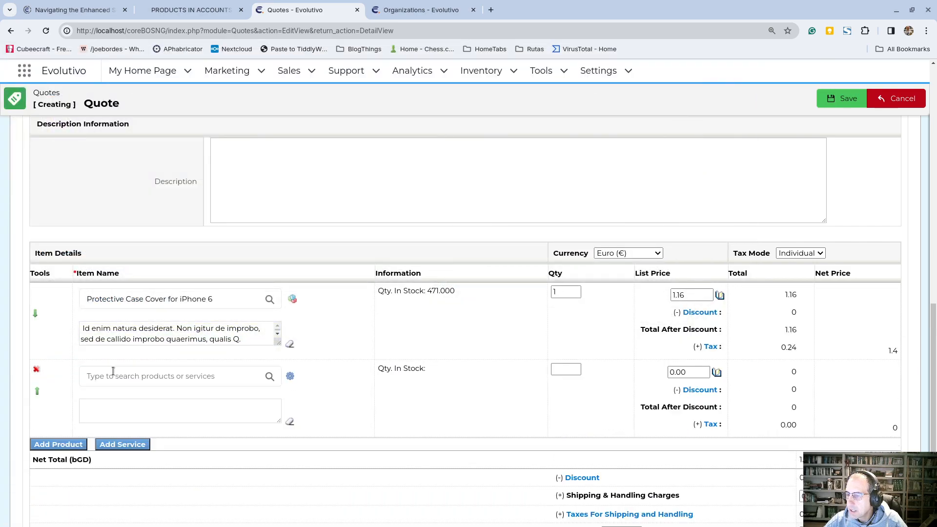
pyautogui.click(289, 376)
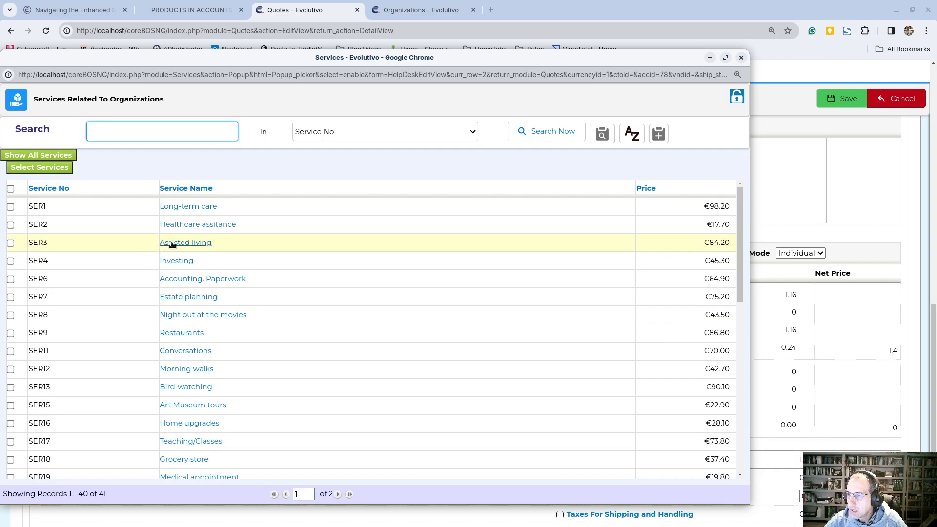
pyautogui.click(171, 243)
pyautogui.scroll(-2, 557, 425)
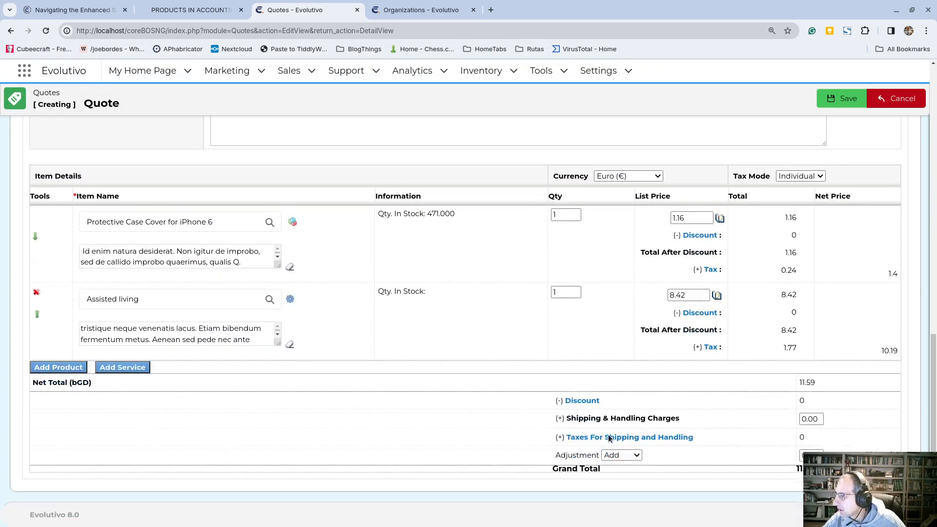
pyautogui.scroll(15, 608, 434)
pyautogui.scroll(1, 608, 434)
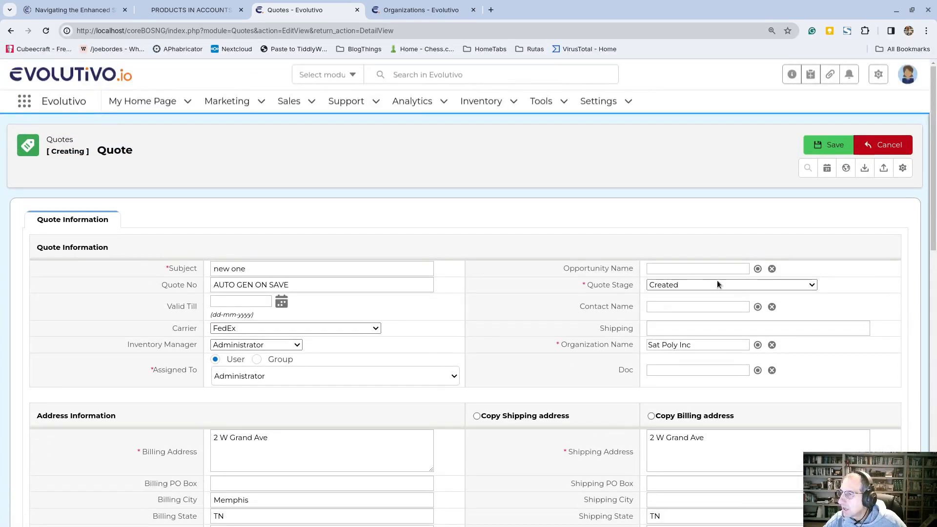
pyautogui.click(834, 153)
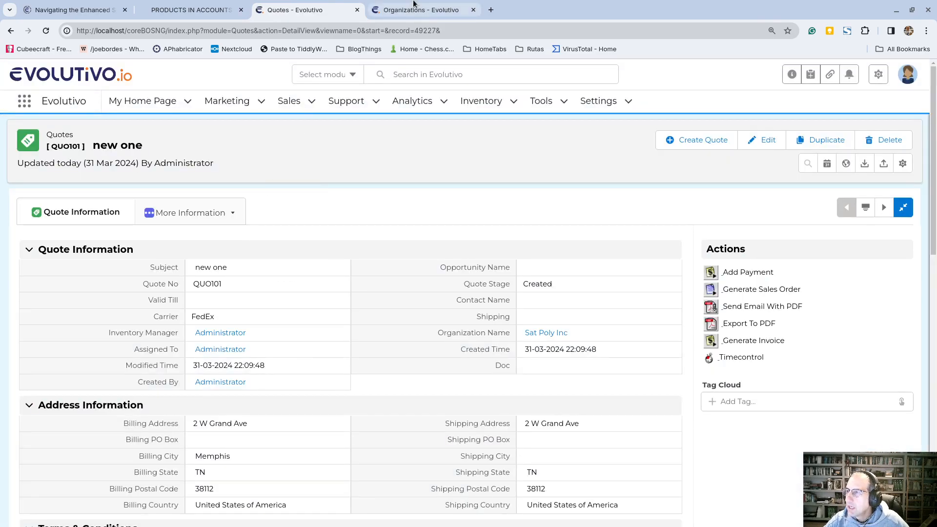
# Reload Sat Poly Inc's related records and check its Products and Services lists for the quoted items.
pyautogui.click(413, 4)
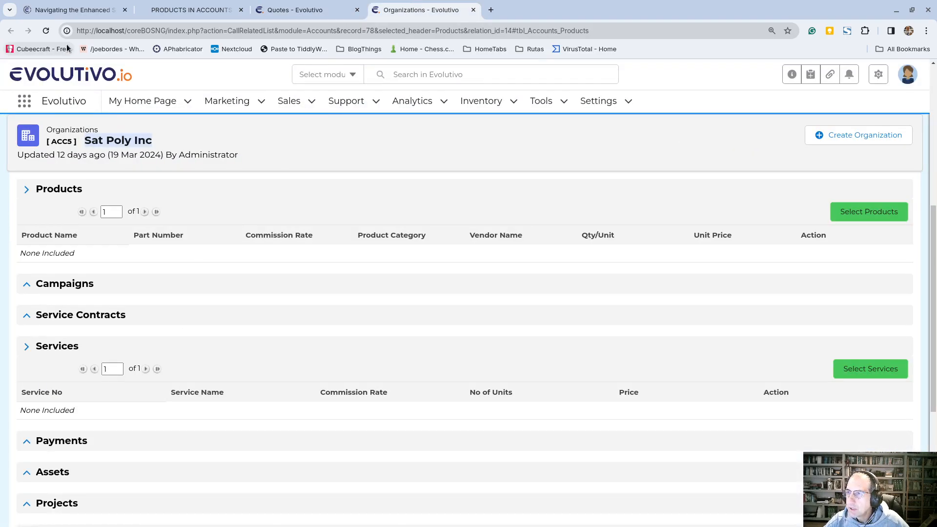
pyautogui.click(47, 31)
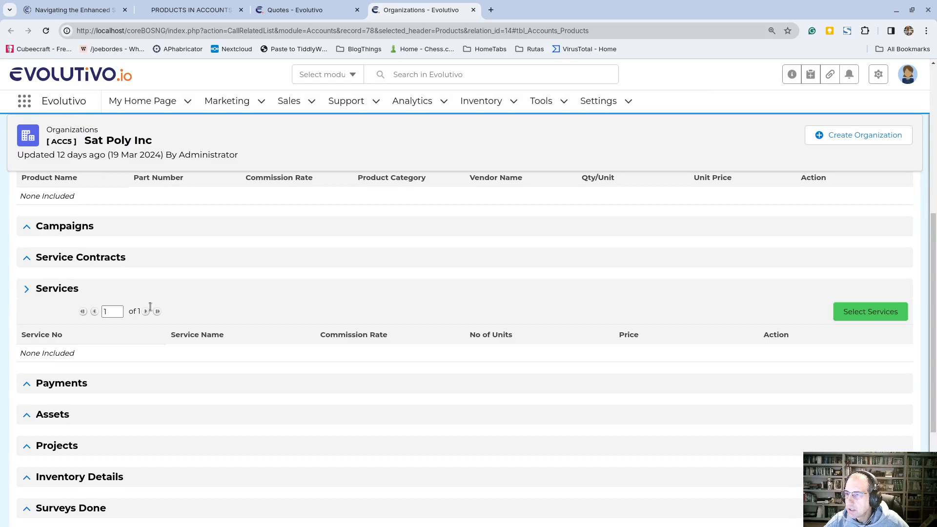
pyautogui.scroll(2, 132, 332)
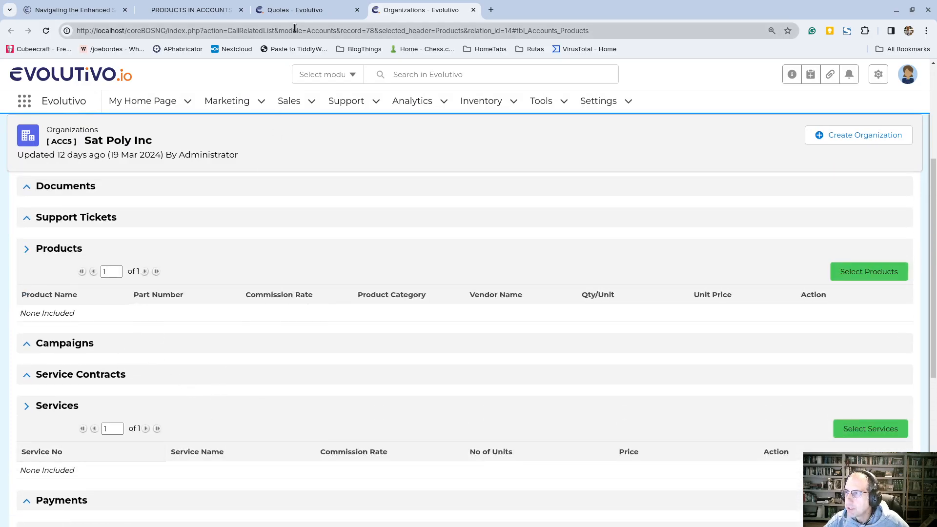
# Generate an invoice from the "new one" quote, check its product and service lines, and save it.
pyautogui.click(294, 5)
pyautogui.scroll(-13, 345, 396)
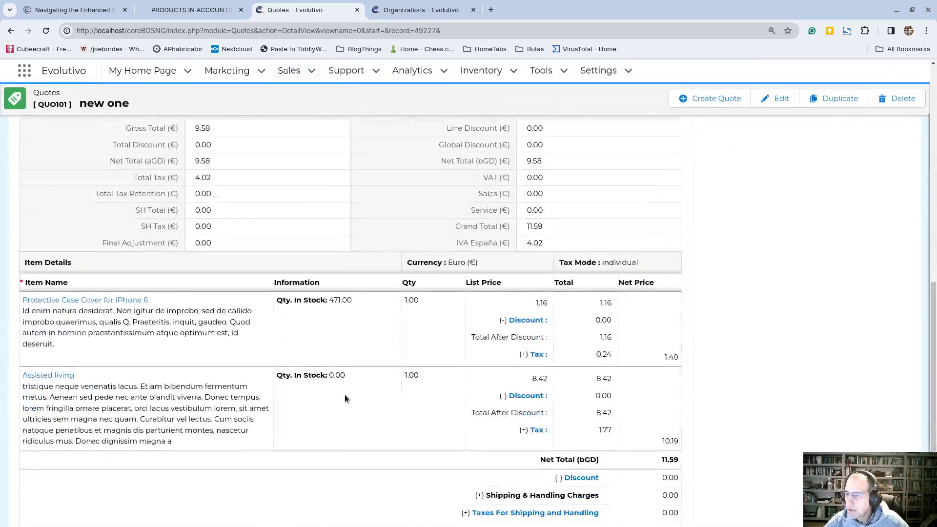
pyautogui.scroll(13, 344, 395)
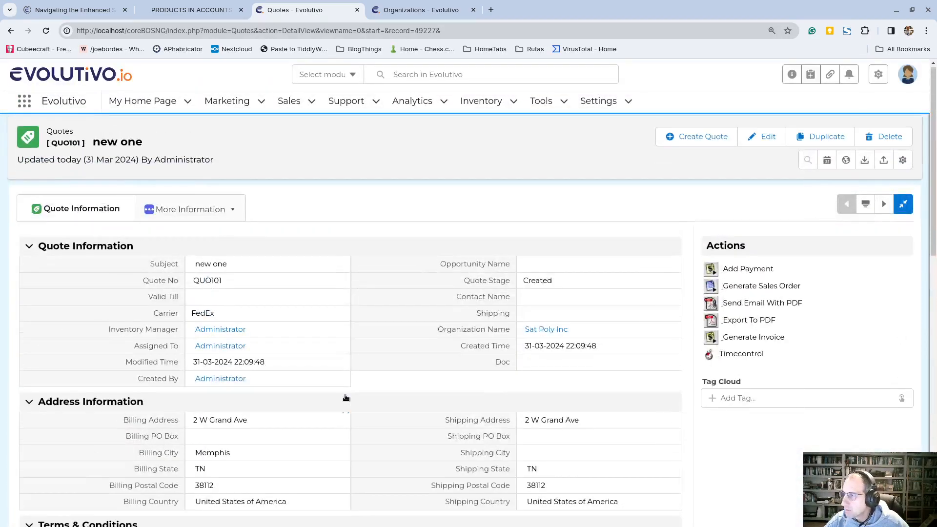
pyautogui.click(747, 338)
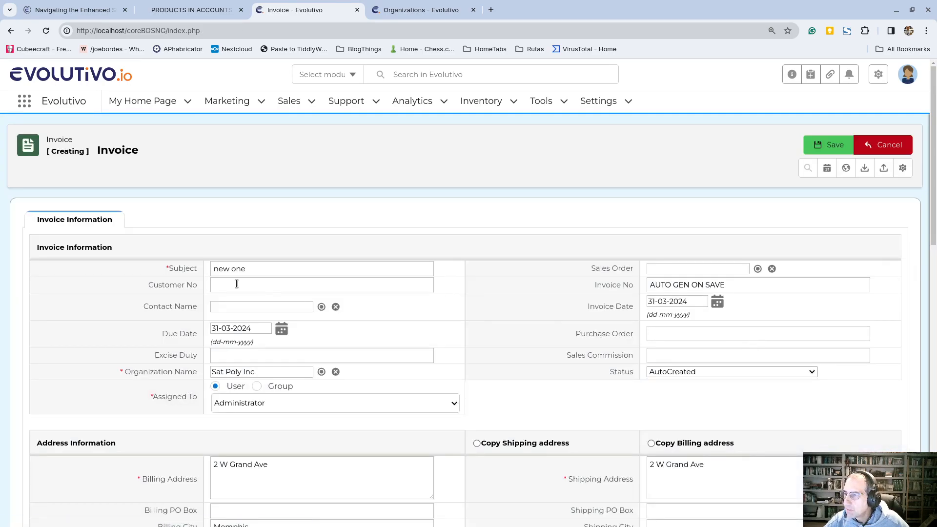
pyautogui.scroll(-14, 240, 327)
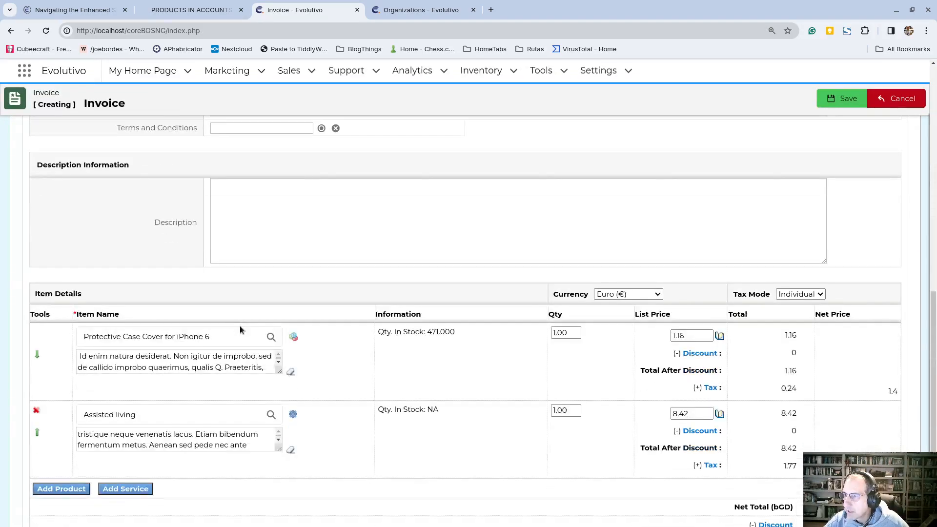
pyautogui.scroll(-3, 241, 330)
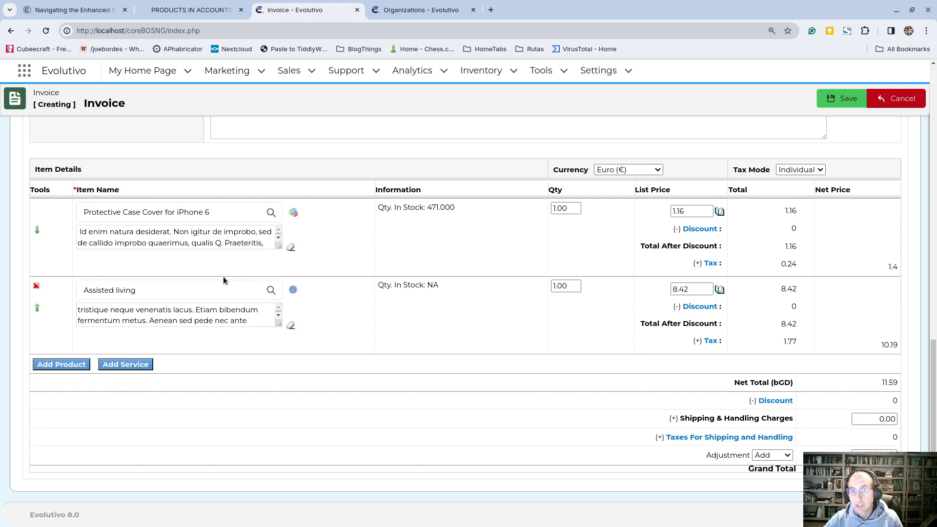
pyautogui.click(833, 101)
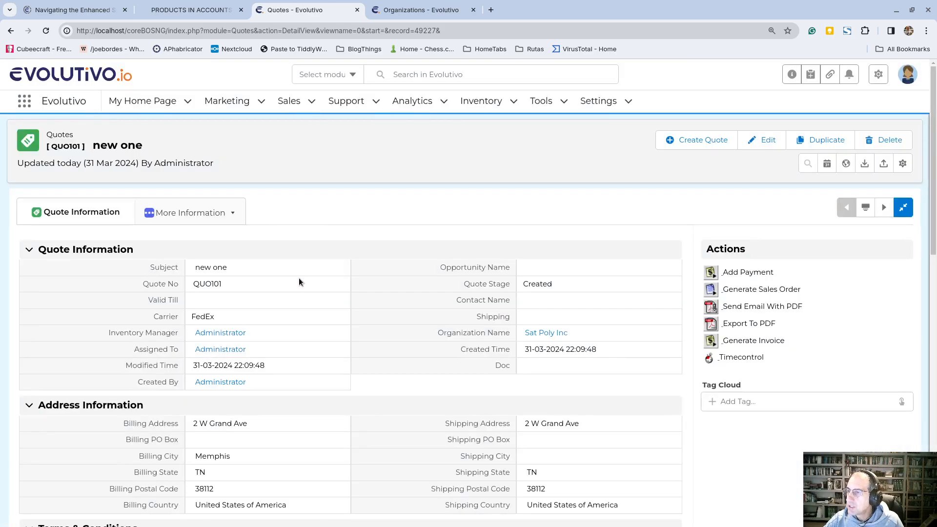
# Refresh Sat Poly Inc's related records and recheck its Products and Services lists for the invoiced items.
pyautogui.click(415, 10)
pyautogui.click(45, 30)
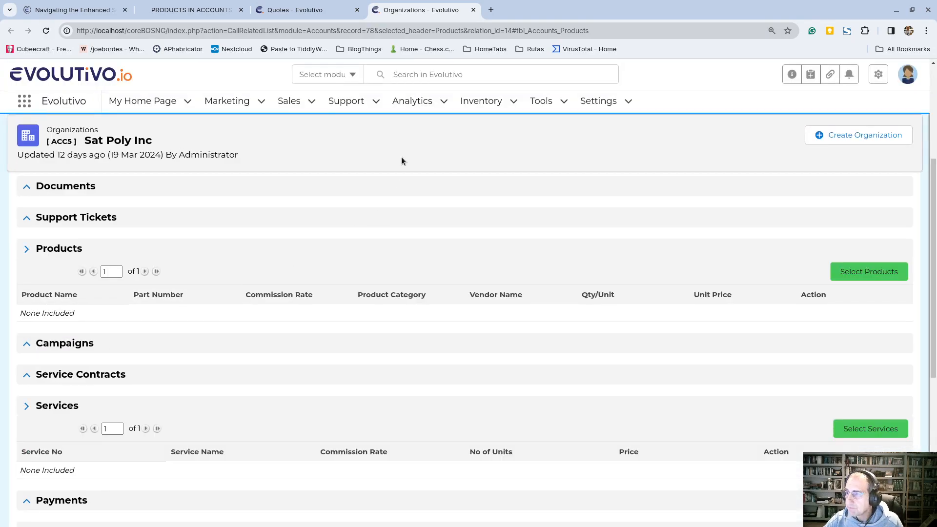
pyautogui.click(280, 11)
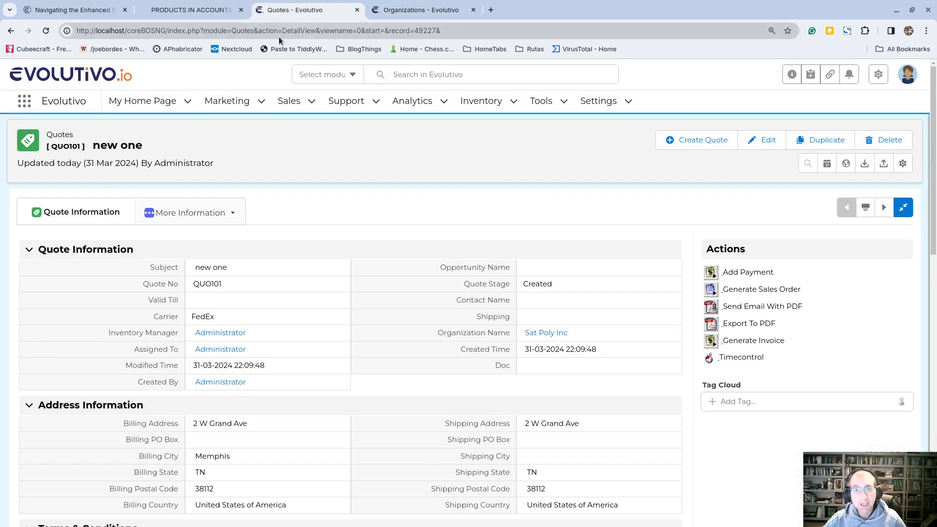
pyautogui.moveTo(261, 114)
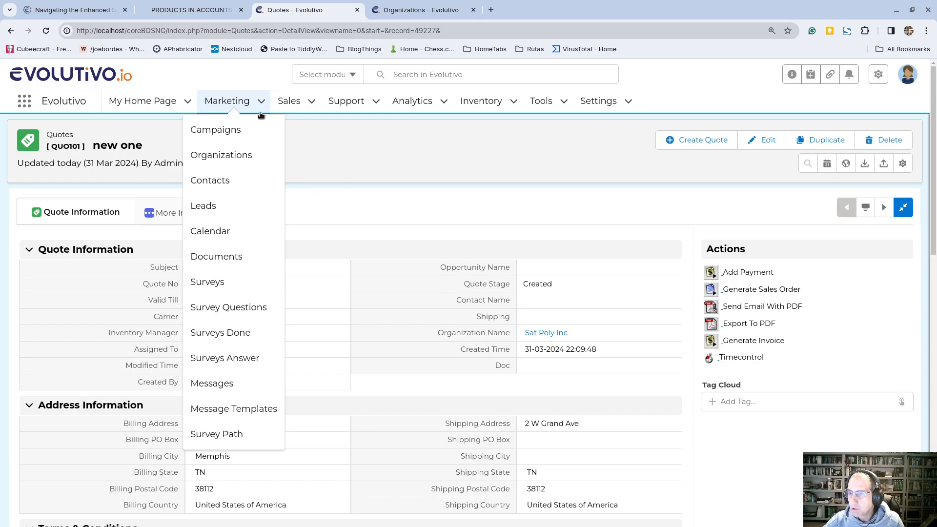
# Relate the product Sexy Leggings to the organization Sat Poly Inc from its Products list.
pyautogui.click(421, 10)
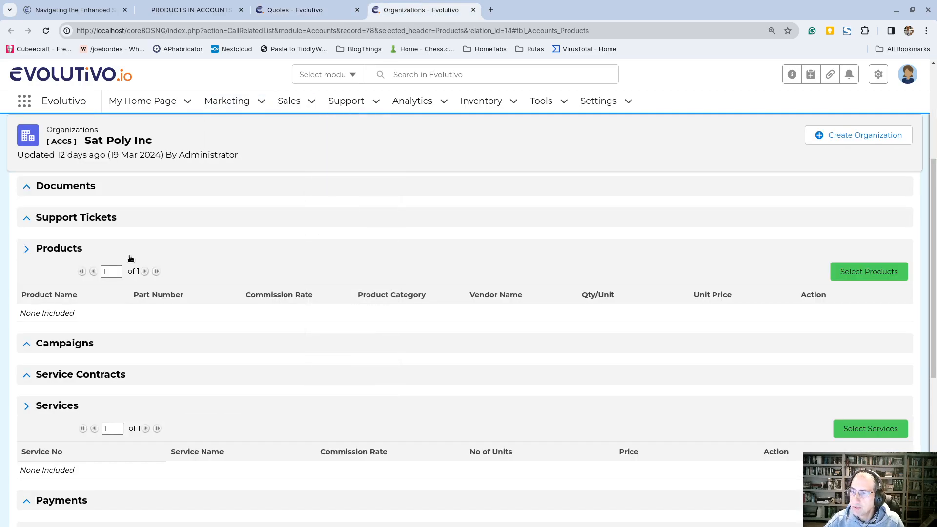
pyautogui.click(868, 273)
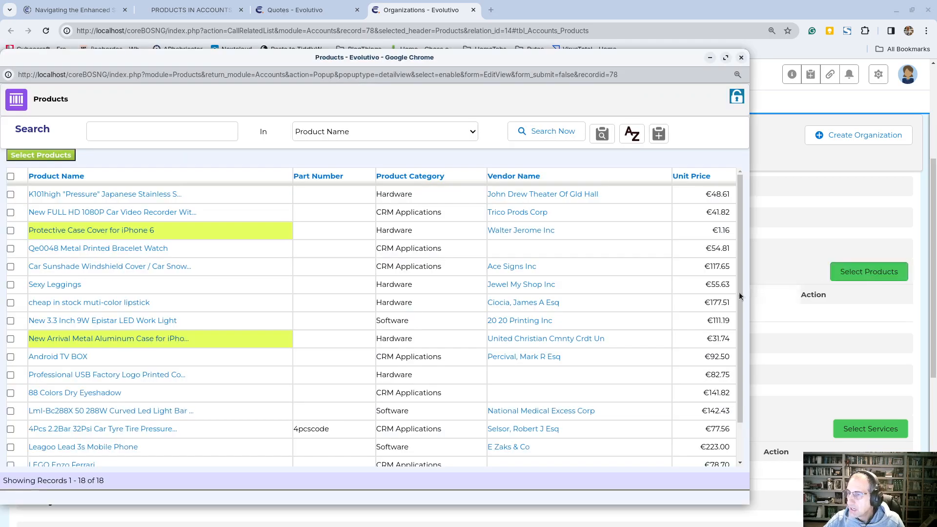
pyautogui.click(53, 288)
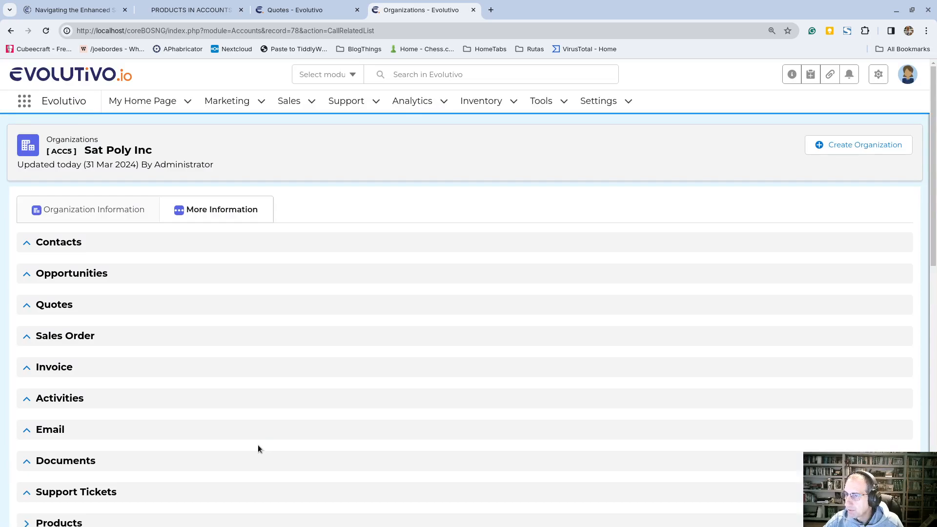
# Relate the service Night out at the movies to Sat Poly Inc from its Services list.
pyautogui.scroll(-6, 353, 391)
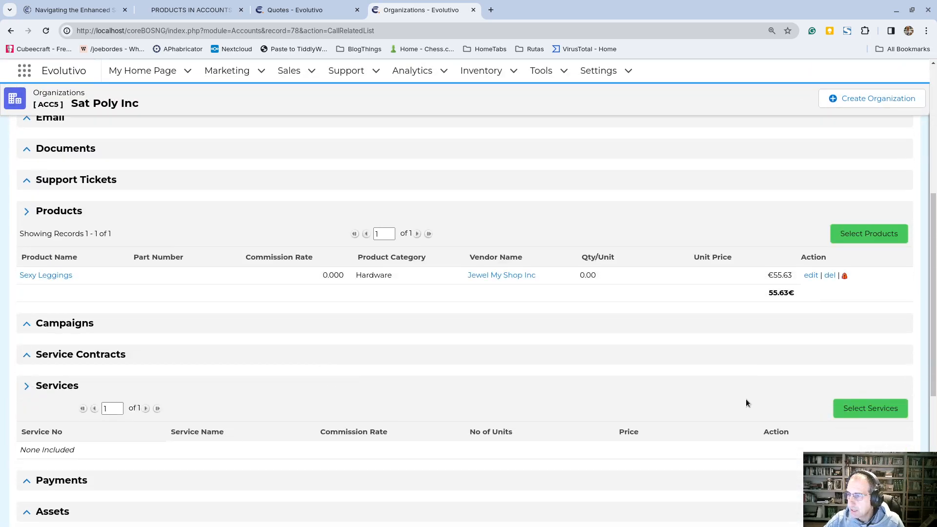
pyautogui.click(850, 410)
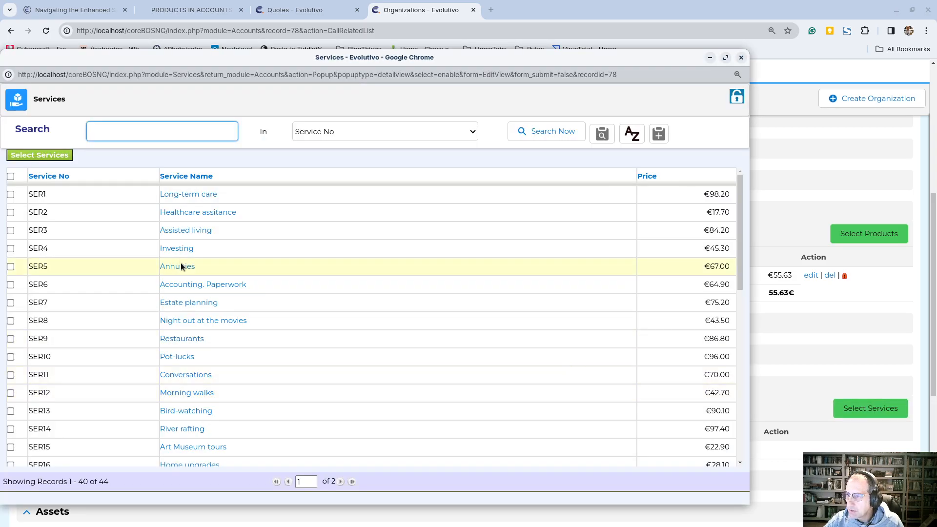
pyautogui.click(177, 326)
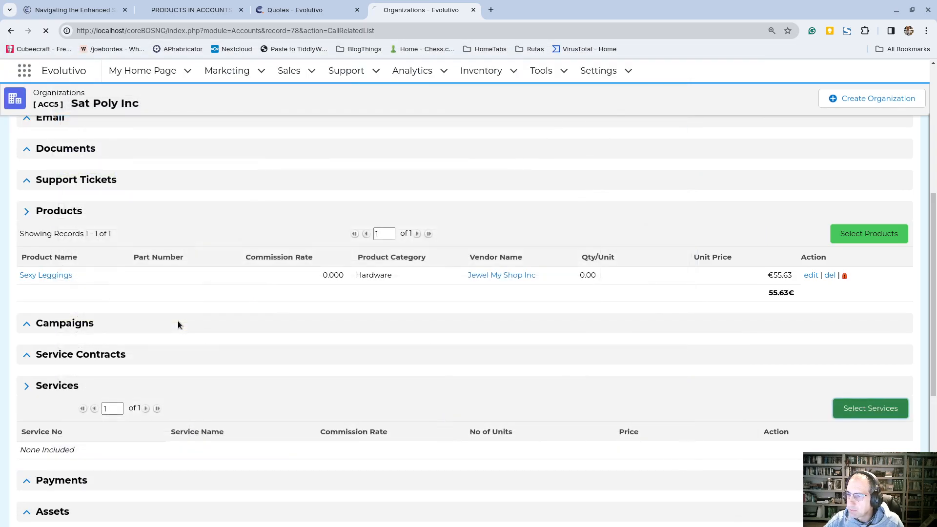
pyautogui.scroll(-5, 256, 346)
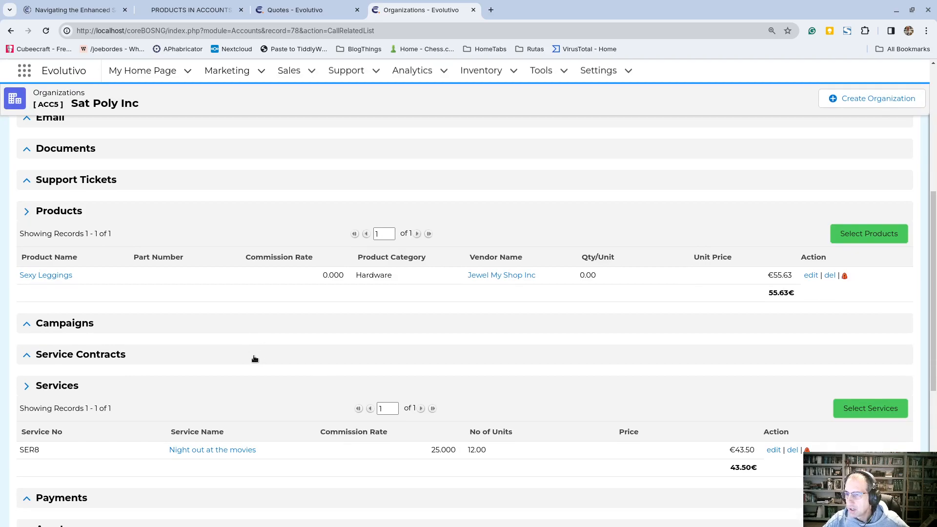
# Start a new quote and view the products offered for its first item line before an organization is set.
pyautogui.click(313, 6)
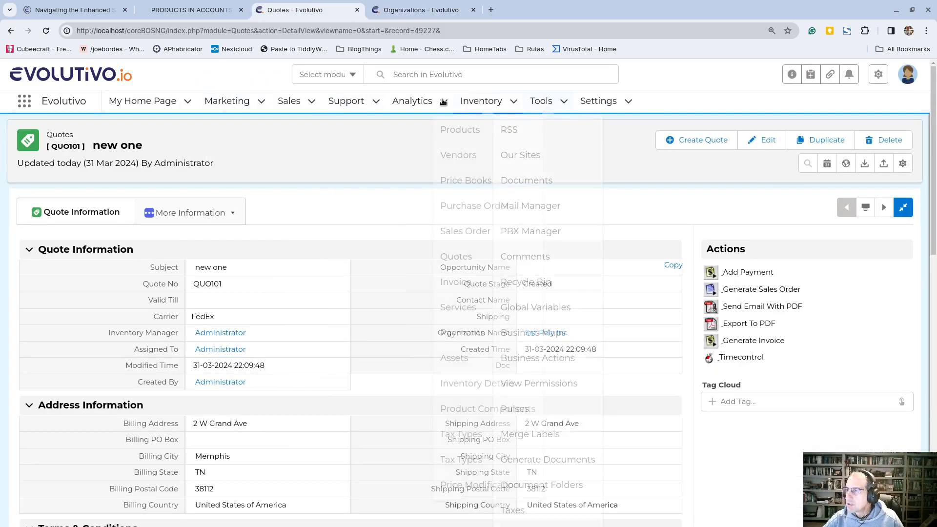
pyautogui.click(702, 142)
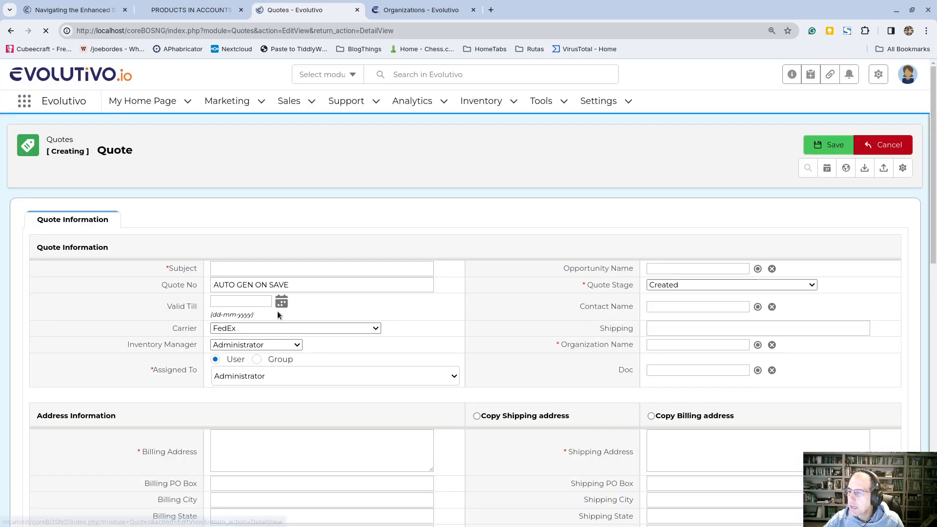
pyautogui.scroll(-10, 136, 331)
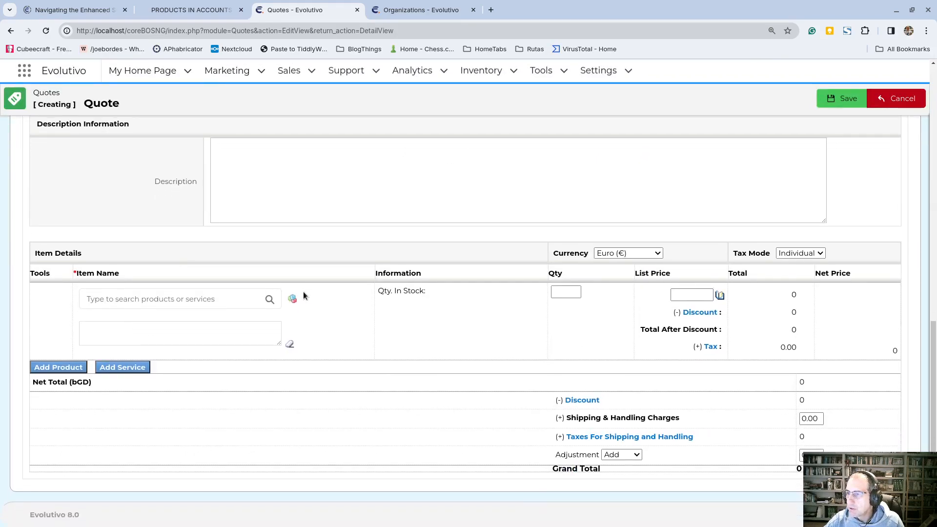
pyautogui.click(293, 298)
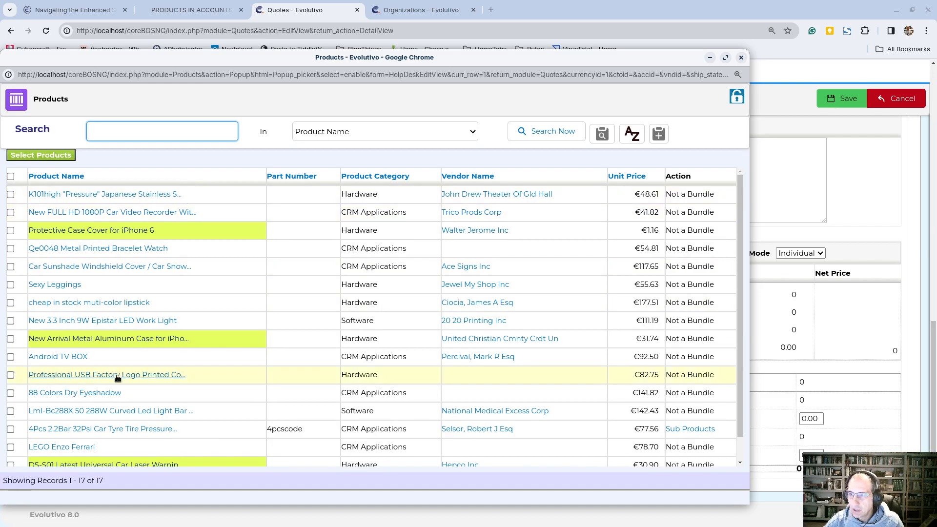
pyautogui.click(742, 57)
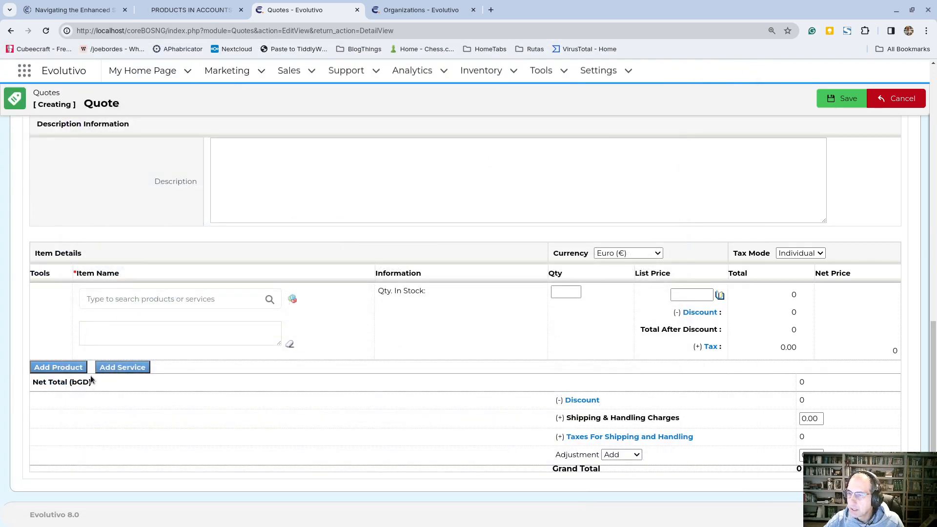
# Add a service line to the new quote and view the services offered without an organization.
pyautogui.click(119, 369)
pyautogui.click(290, 376)
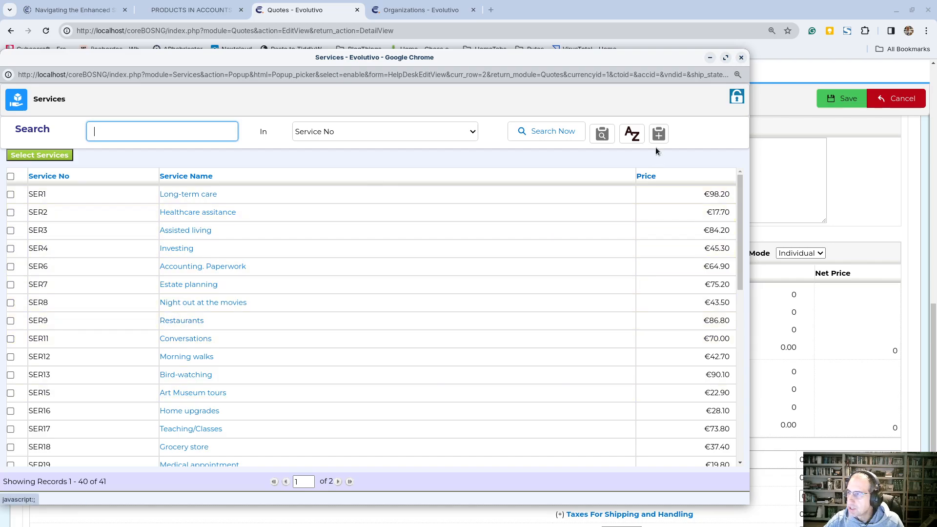
pyautogui.click(742, 57)
pyautogui.scroll(5, 469, 193)
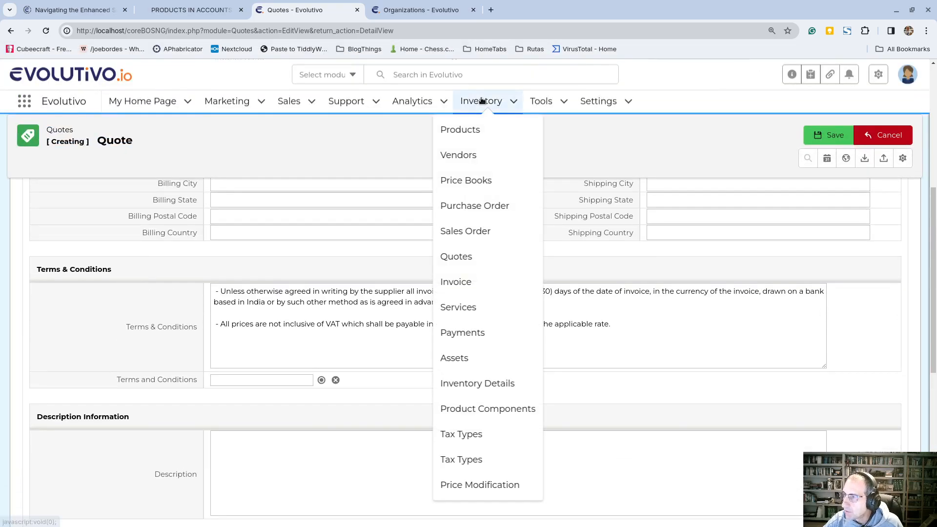
pyautogui.moveTo(481, 101)
pyautogui.click(462, 287)
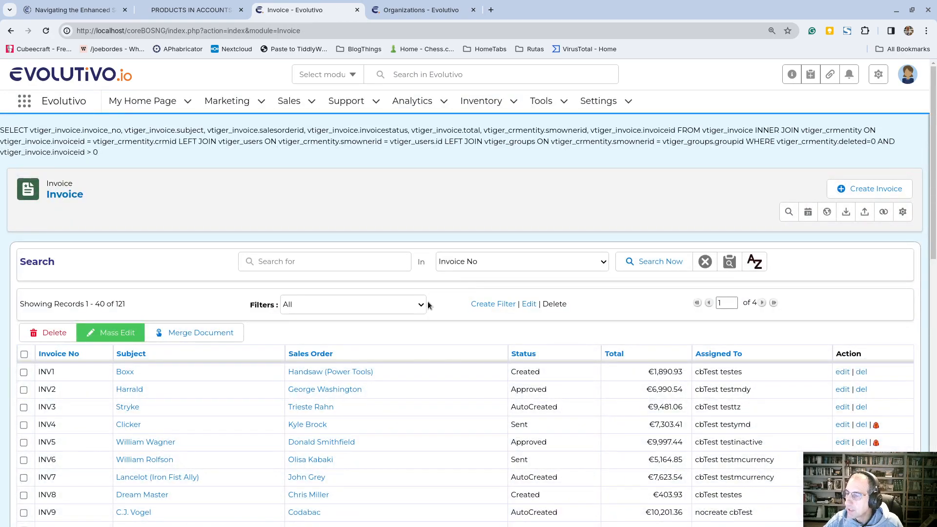
pyautogui.click(10, 30)
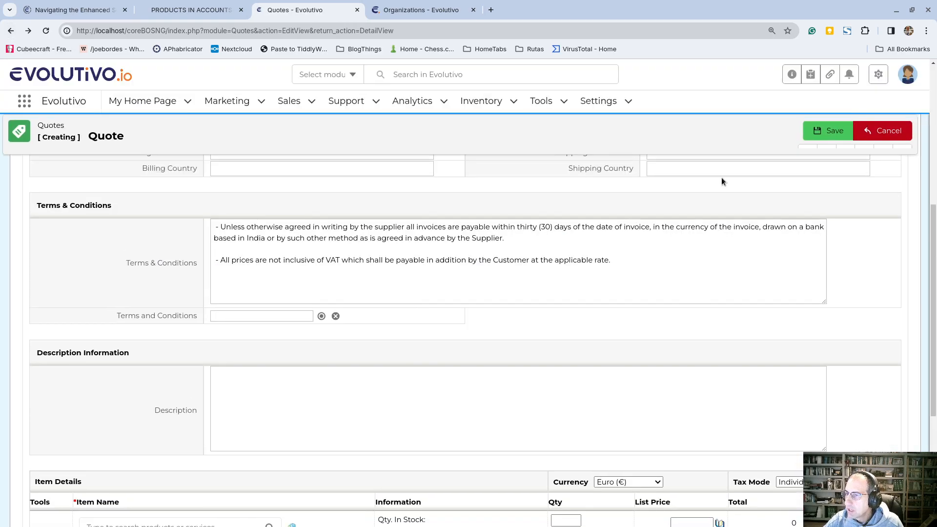
# Set the quote's organization to Sat Poly Inc, overwriting both the billing and shipping addresses.
pyautogui.scroll(8, 542, 247)
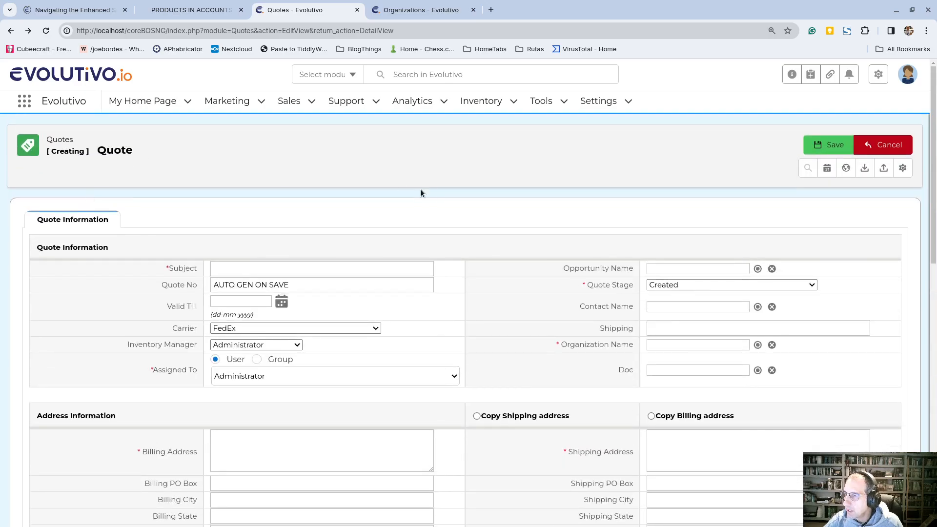
pyautogui.scroll(-1, 233, 299)
pyautogui.scroll(-3, 232, 299)
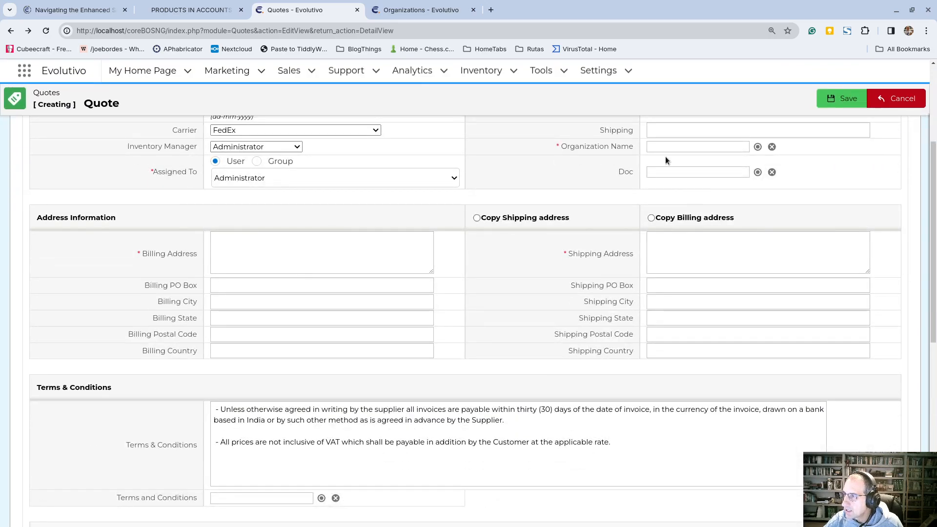
pyautogui.scroll(2, 606, 292)
pyautogui.click(651, 259)
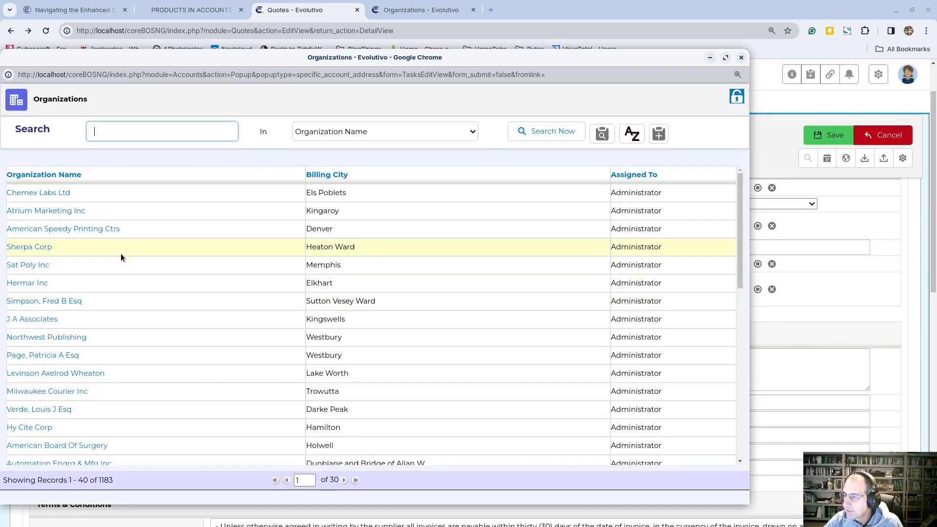
pyautogui.click(34, 267)
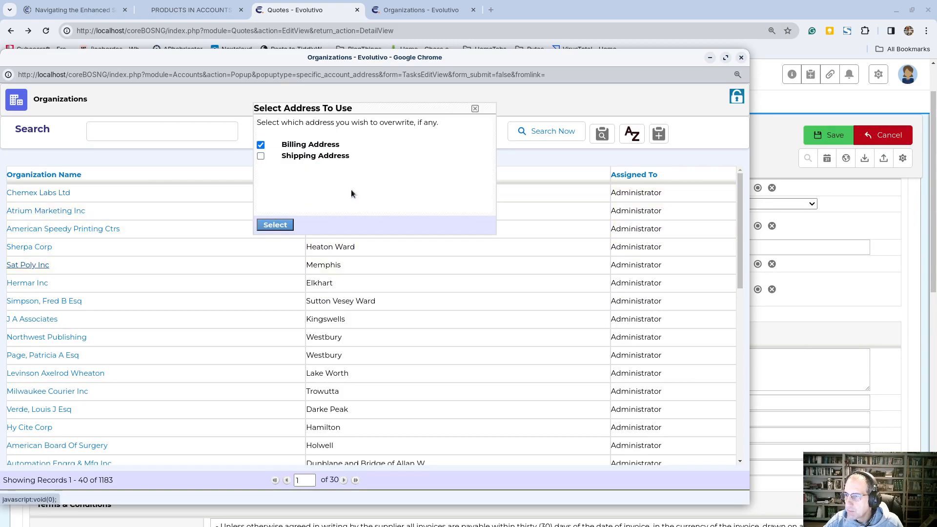
pyautogui.click(261, 156)
pyautogui.click(275, 224)
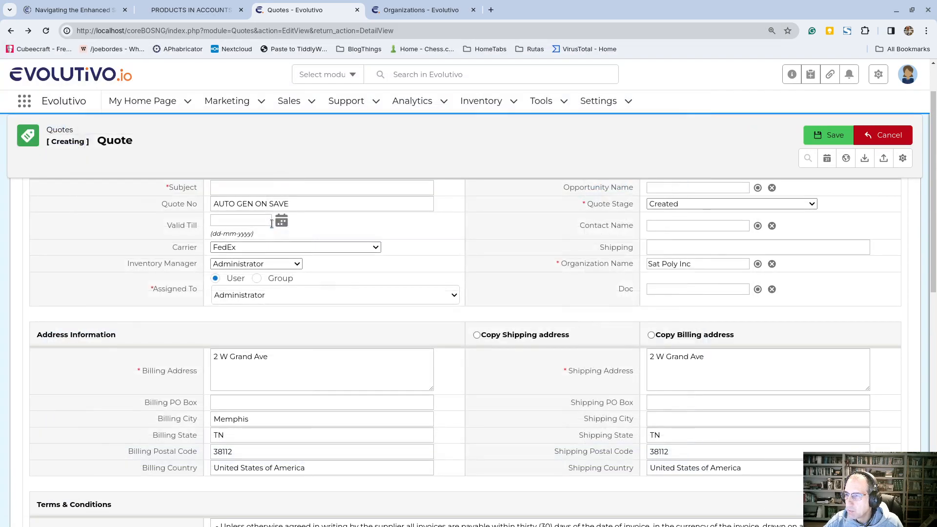
# View the products related to Sat Poly Inc that are offered for the first item line.
pyautogui.scroll(-10, 113, 346)
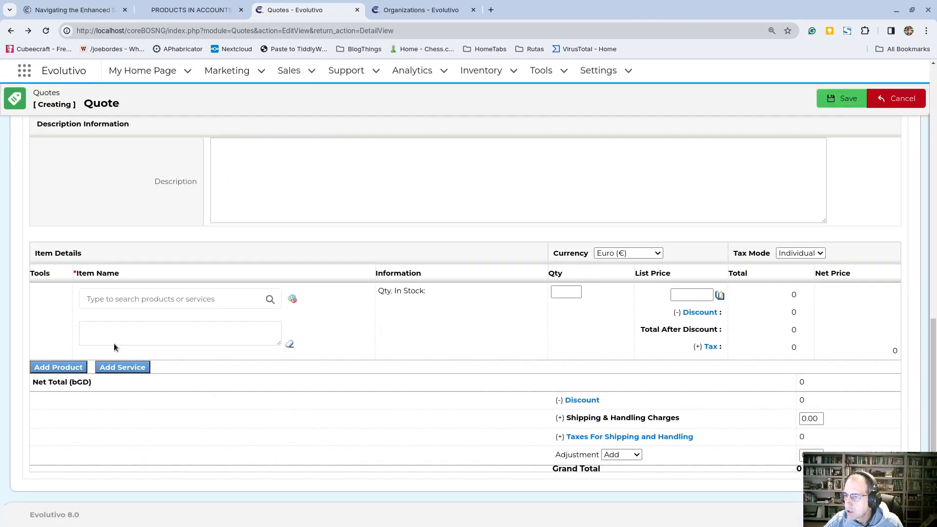
pyautogui.click(292, 299)
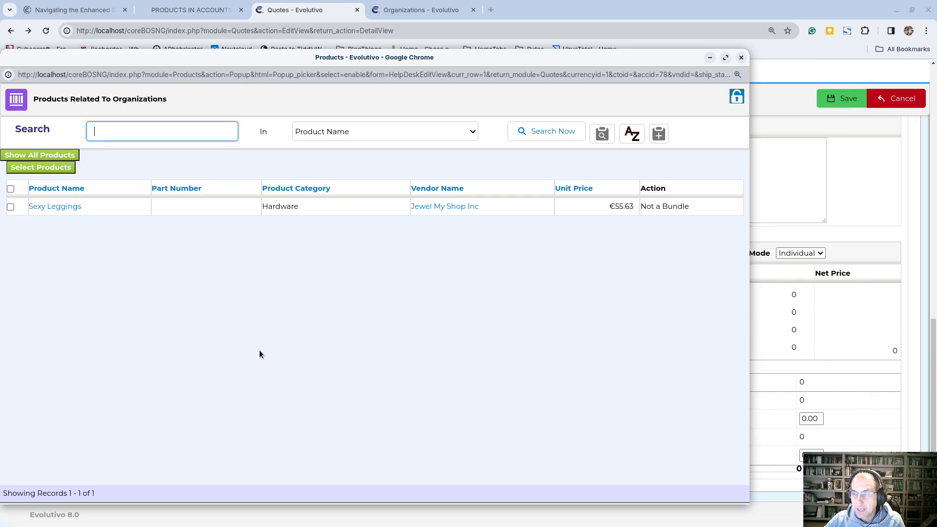
pyautogui.click(741, 57)
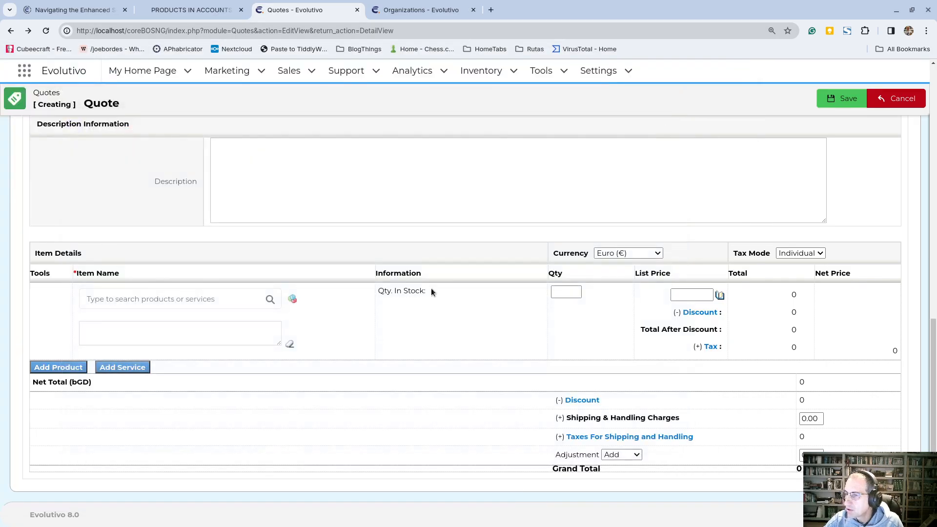
# Add a service line to the quote and examine the services offered for Sat Poly Inc.
pyautogui.click(125, 368)
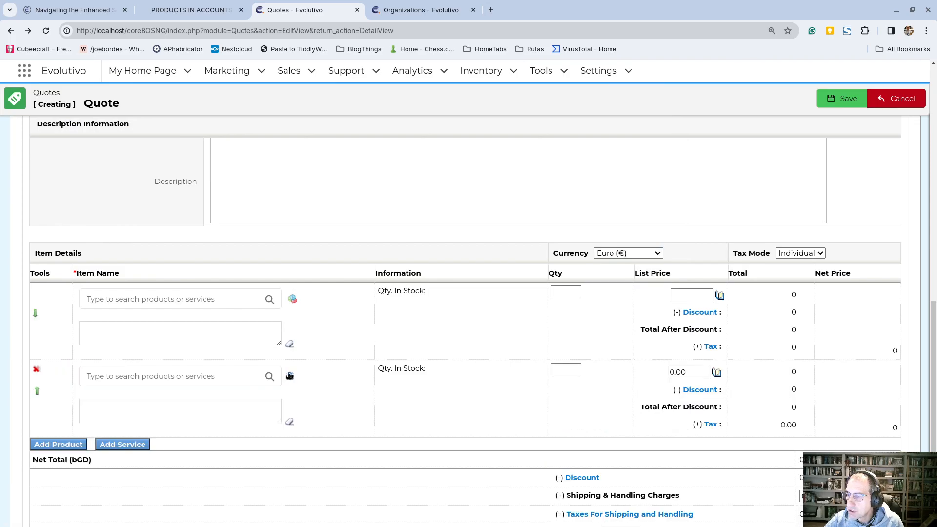
pyautogui.click(290, 375)
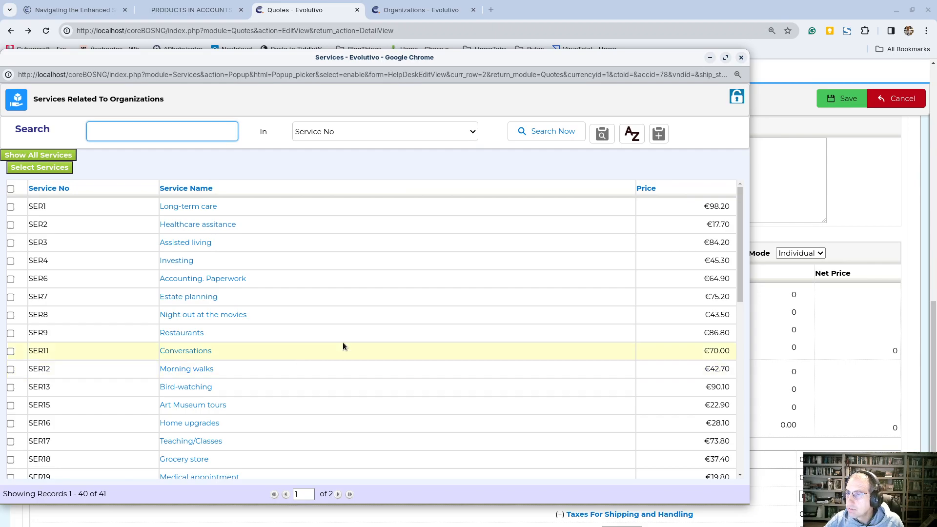
pyautogui.click(742, 58)
# Compare the first line's organization-related products with the full product list, without selecting any product.
pyautogui.click(294, 299)
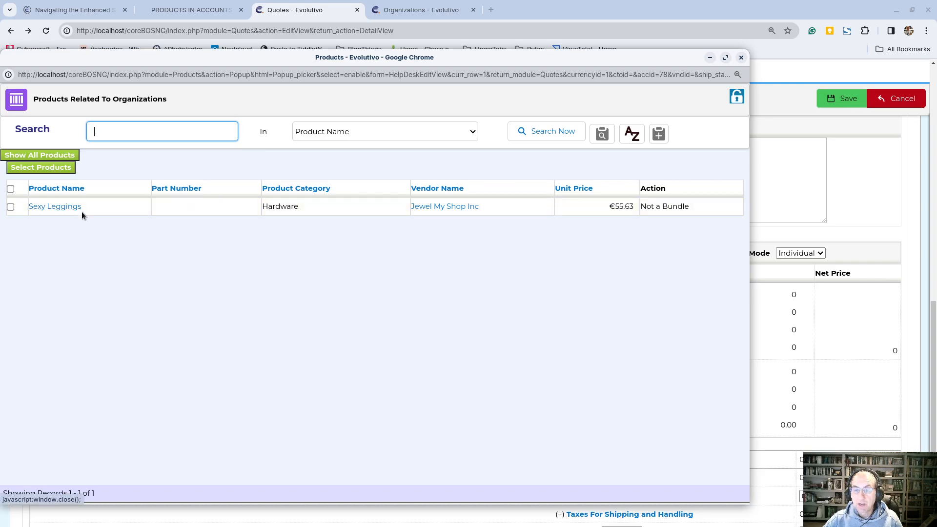
pyautogui.click(33, 154)
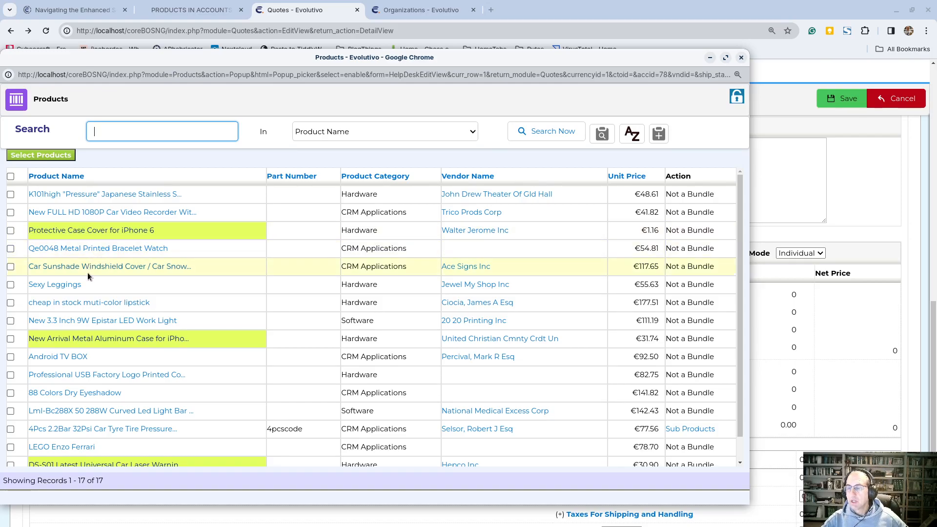
pyautogui.click(741, 58)
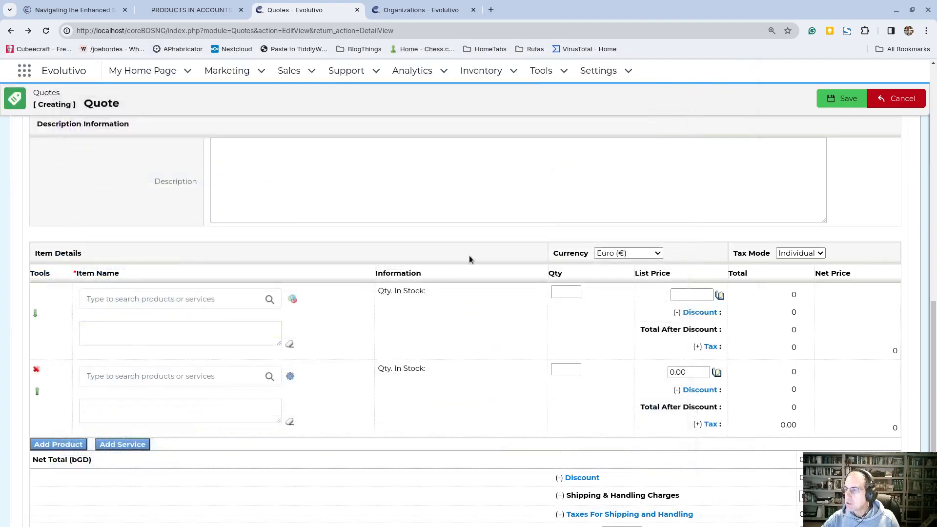
pyautogui.click(295, 296)
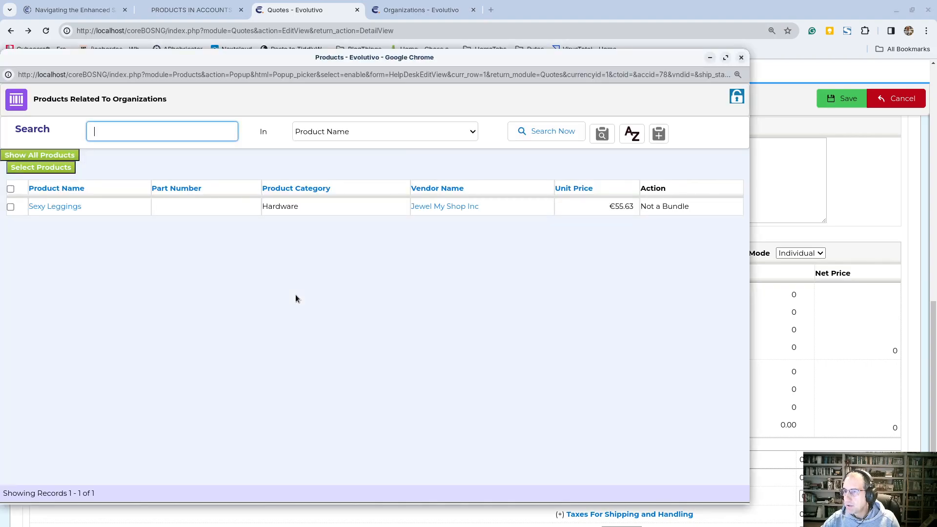
pyautogui.click(742, 58)
# Search the first item line for "prot" and add Protective Case Cover for iPhone 6 with quantity 1.
pyautogui.click(158, 294)
pyautogui.write('prot')
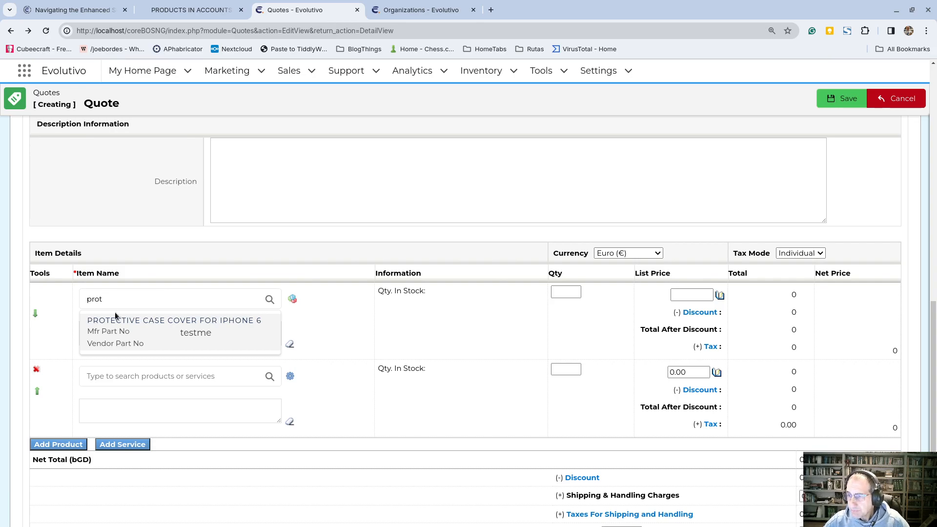
pyautogui.click(136, 338)
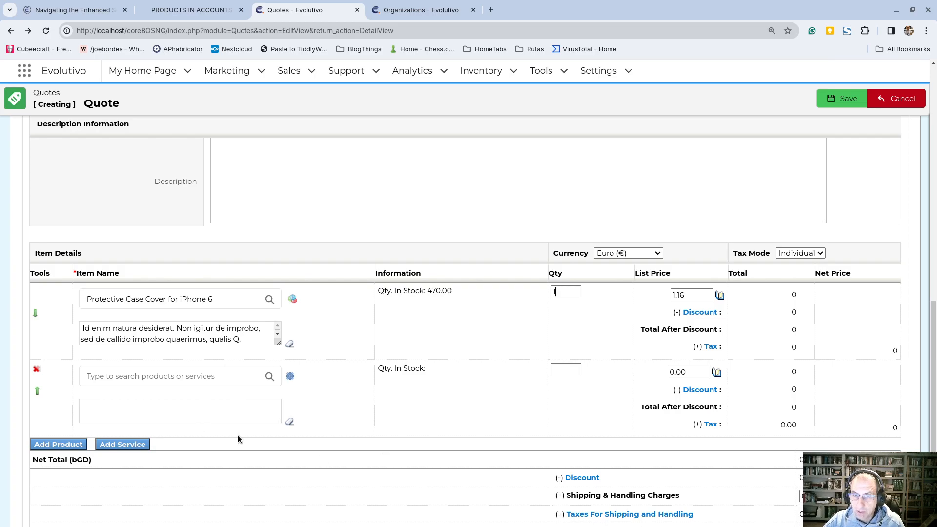
# Leave the unsaved quote and show the Inventory Details of the saved quote "new one" on the quote list's last page.
pyautogui.scroll(6, 342, 373)
pyautogui.scroll(6, 341, 373)
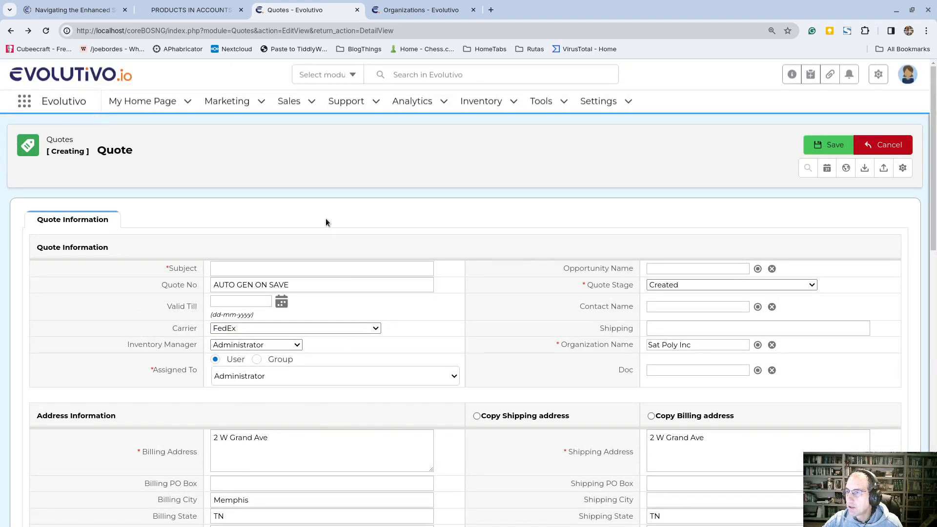
pyautogui.click(28, 151)
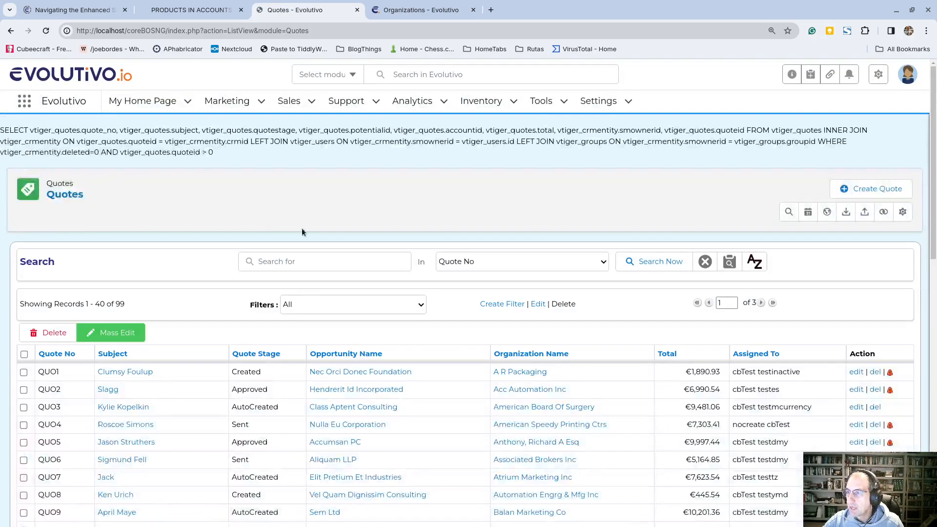
pyautogui.click(772, 302)
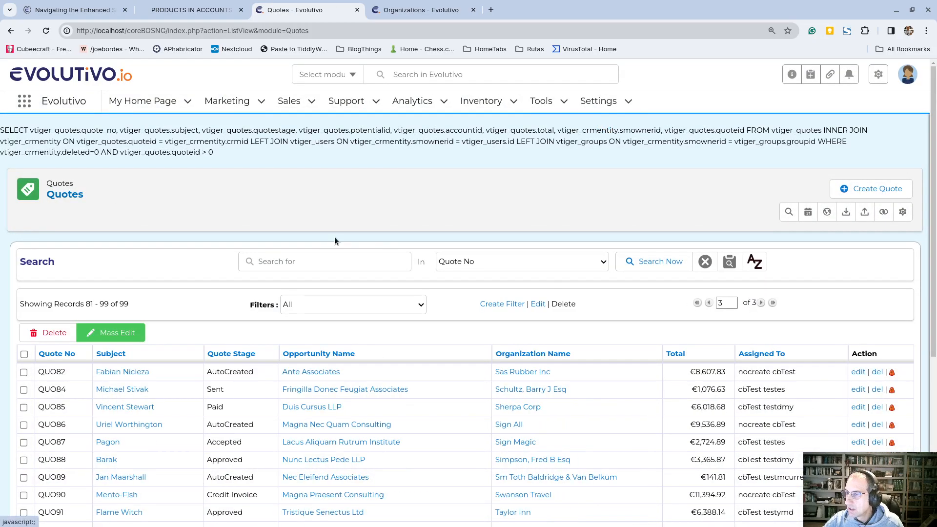
pyautogui.scroll(-5, 341, 238)
pyautogui.click(102, 426)
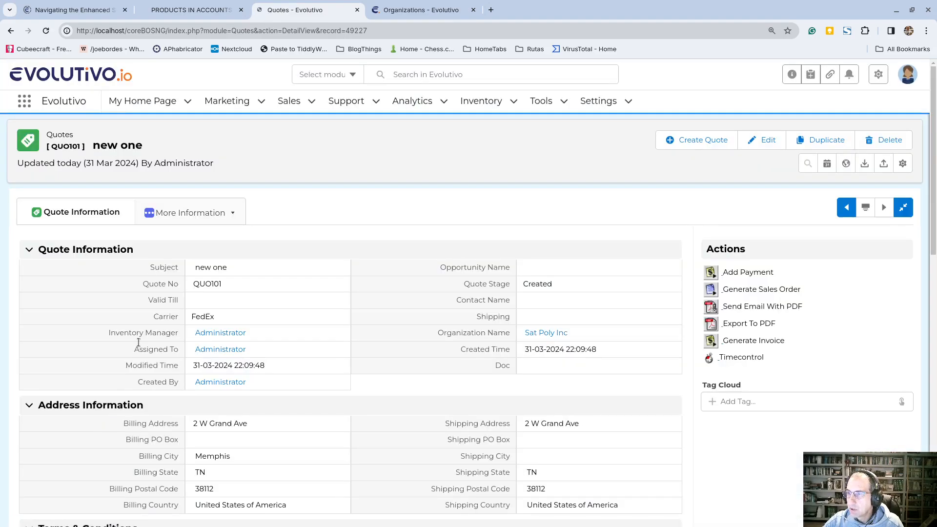
pyautogui.moveTo(188, 213)
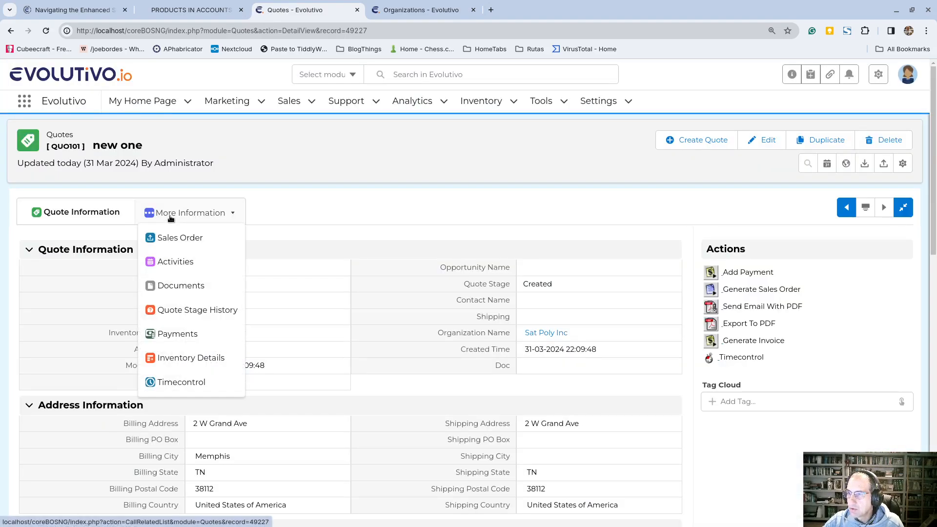
pyautogui.click(176, 360)
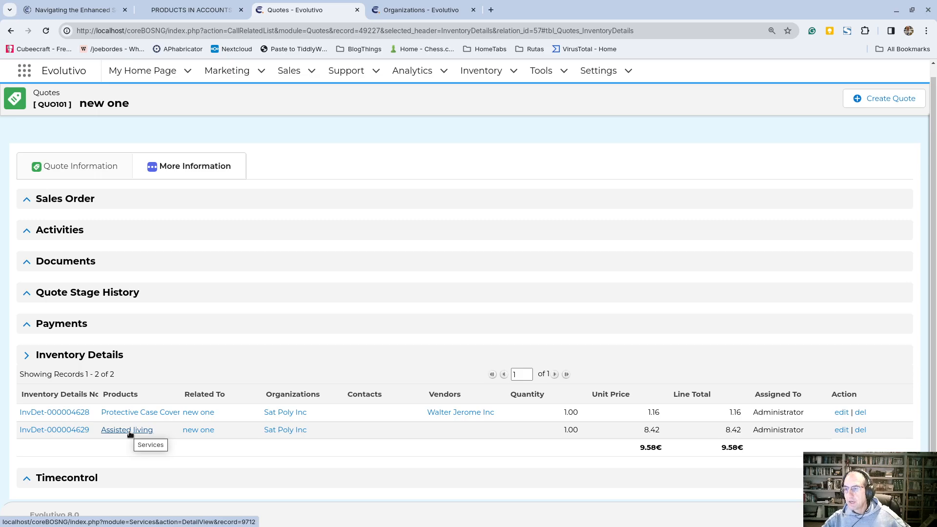
# Remove the product Sexy Leggings and the service Night out at the movies from Sat Poly Inc's related lists.
pyautogui.click(425, 10)
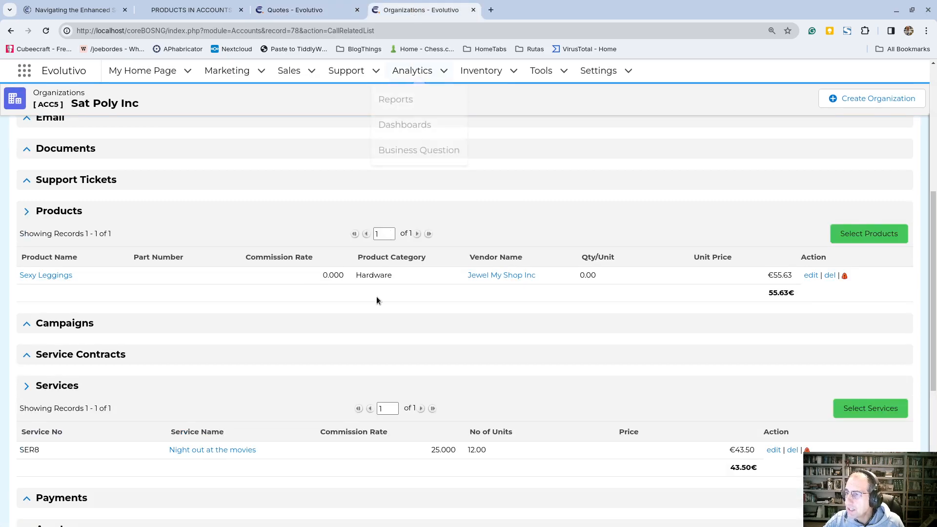
pyautogui.click(830, 275)
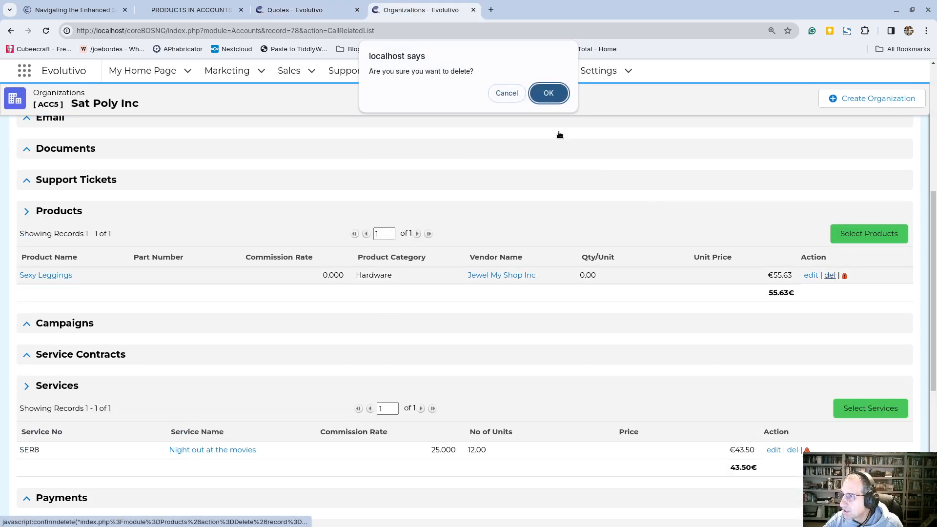
pyautogui.click(551, 97)
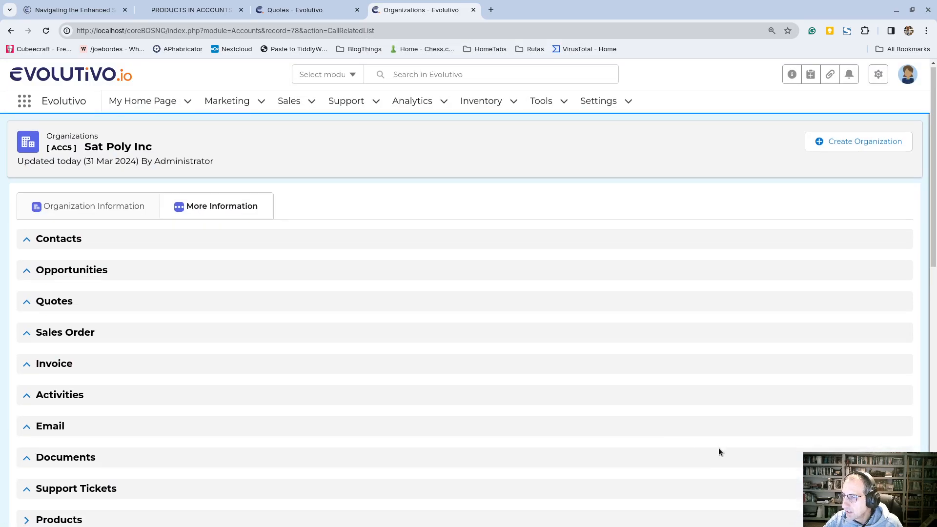
pyautogui.scroll(-7, 719, 448)
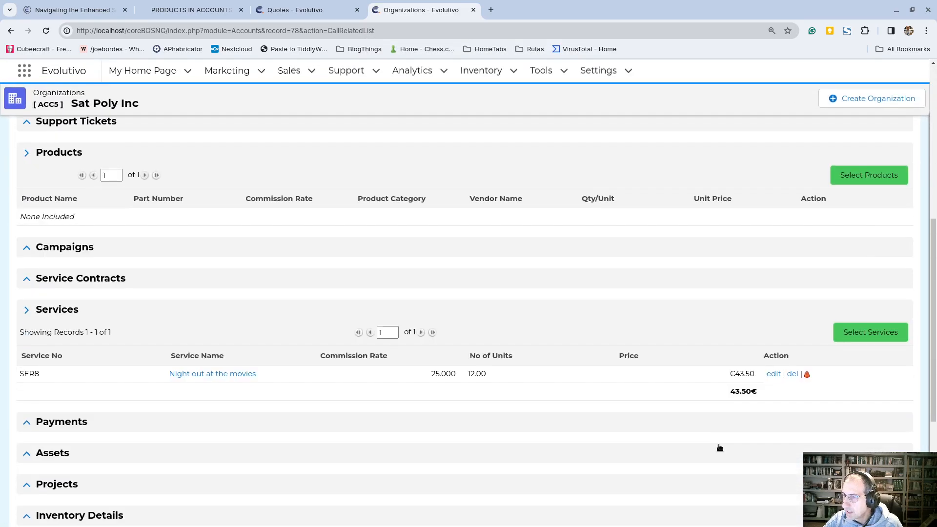
pyautogui.click(794, 375)
pyautogui.click(546, 93)
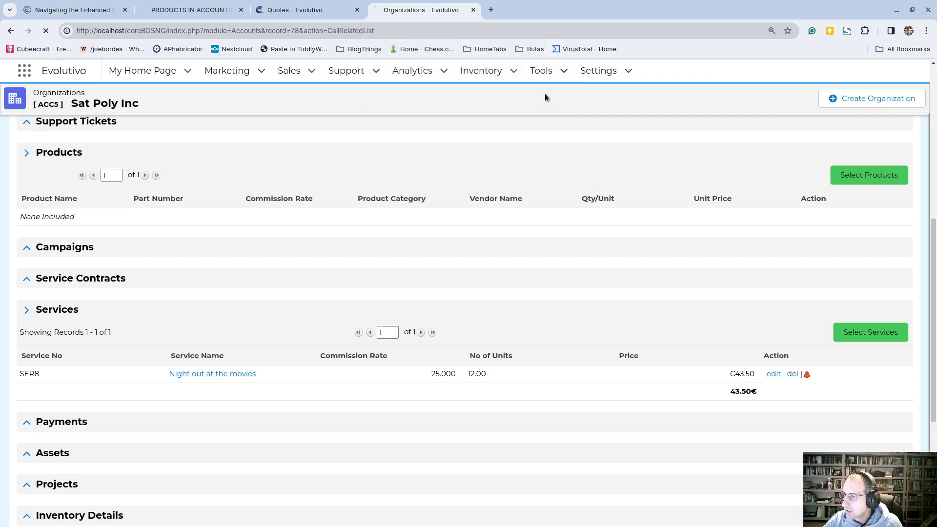
pyautogui.scroll(-5, 89, 318)
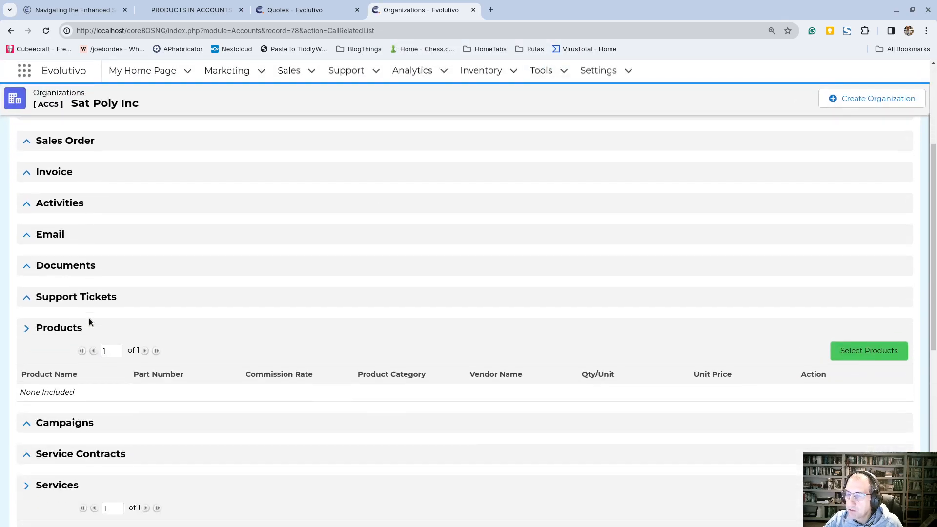
pyautogui.scroll(-1, 88, 318)
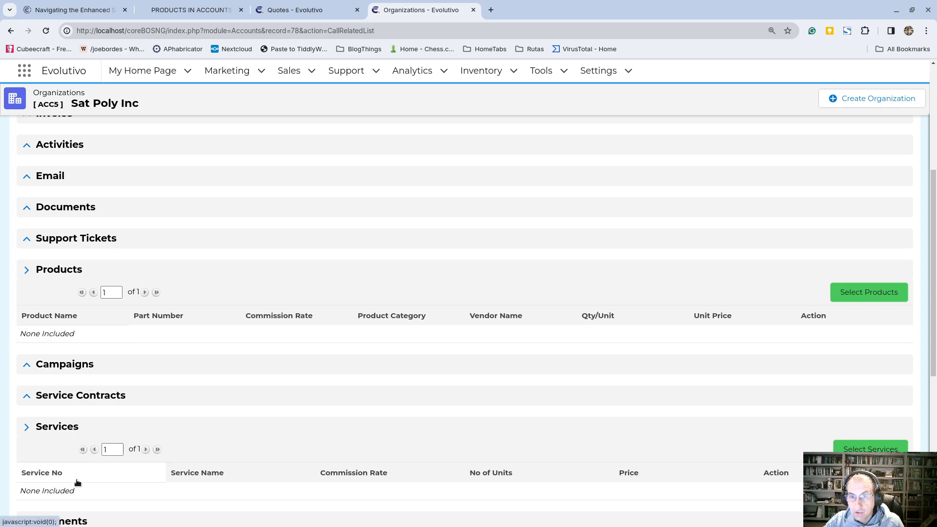
# Open the Workflows utility from the application settings and restrict its list to the Inventory Details module.
pyautogui.click(305, 10)
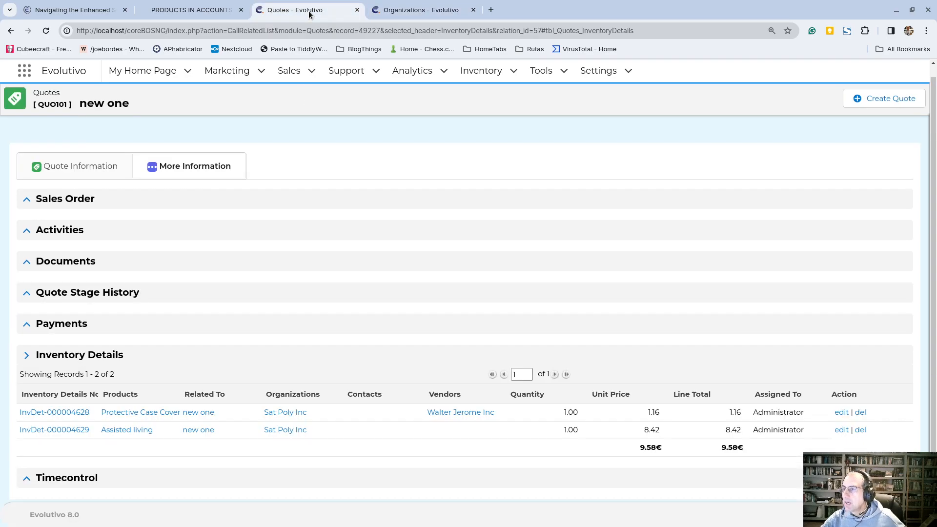
pyautogui.moveTo(481, 71)
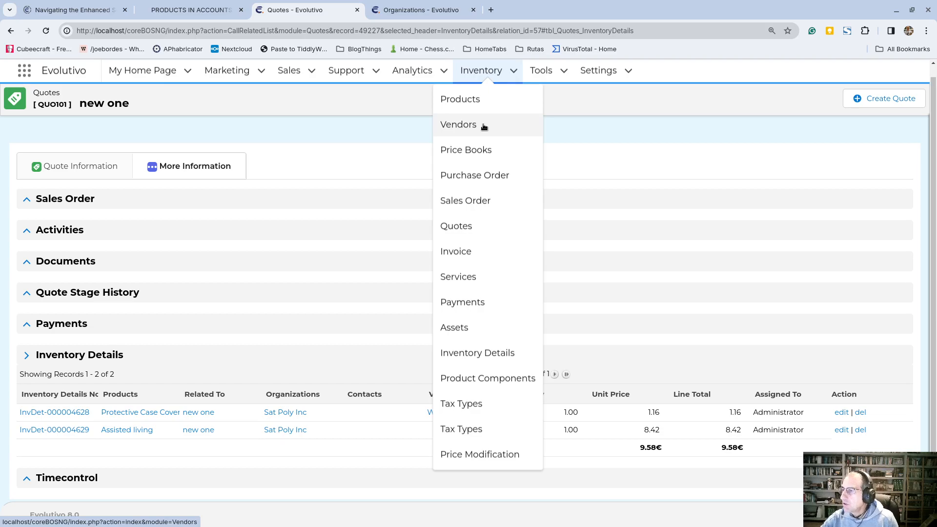
pyautogui.click(482, 353)
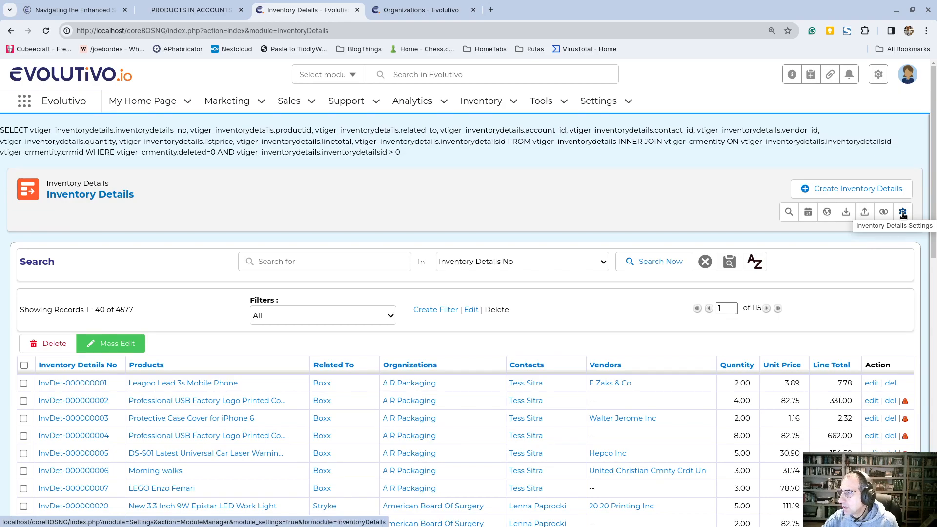
pyautogui.click(904, 213)
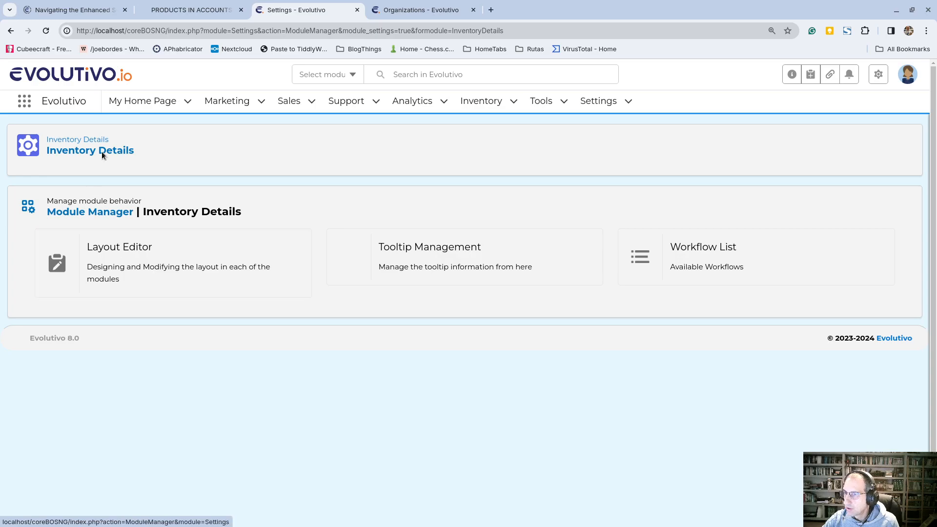
pyautogui.click(878, 73)
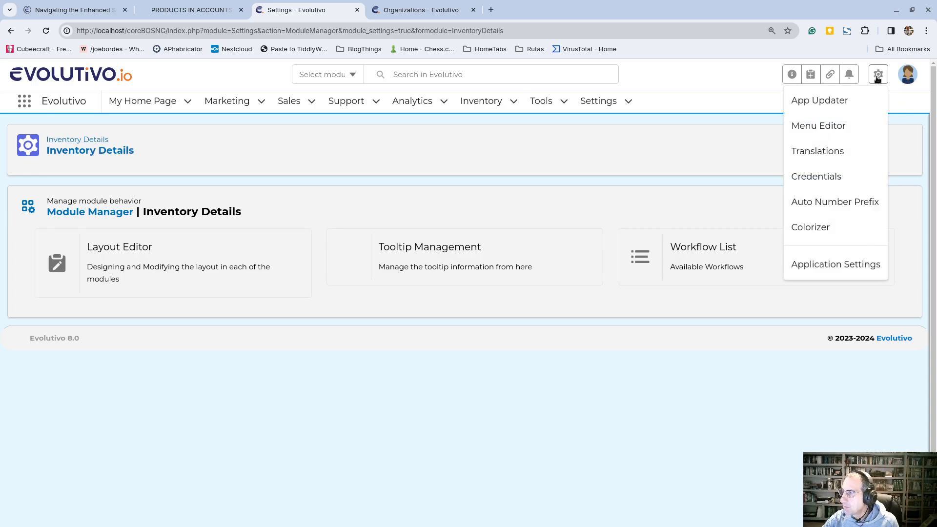
pyautogui.click(825, 270)
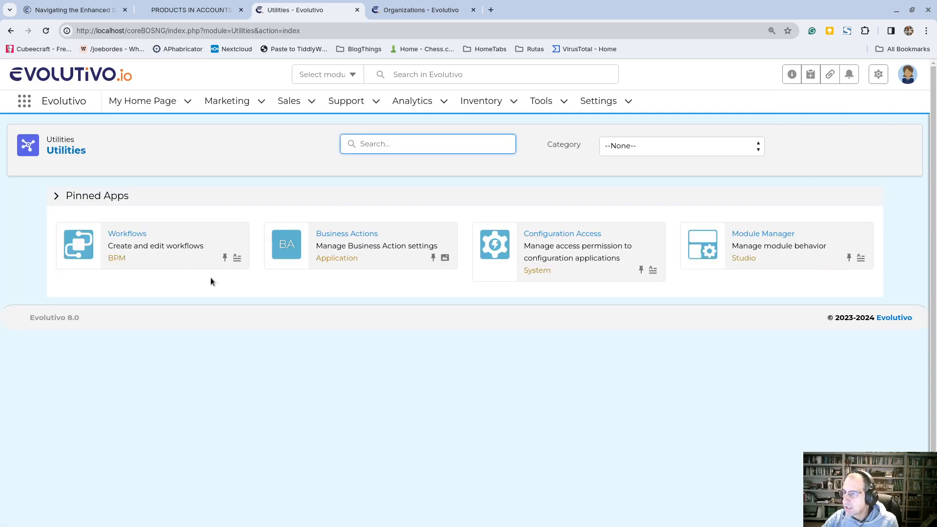
pyautogui.click(142, 237)
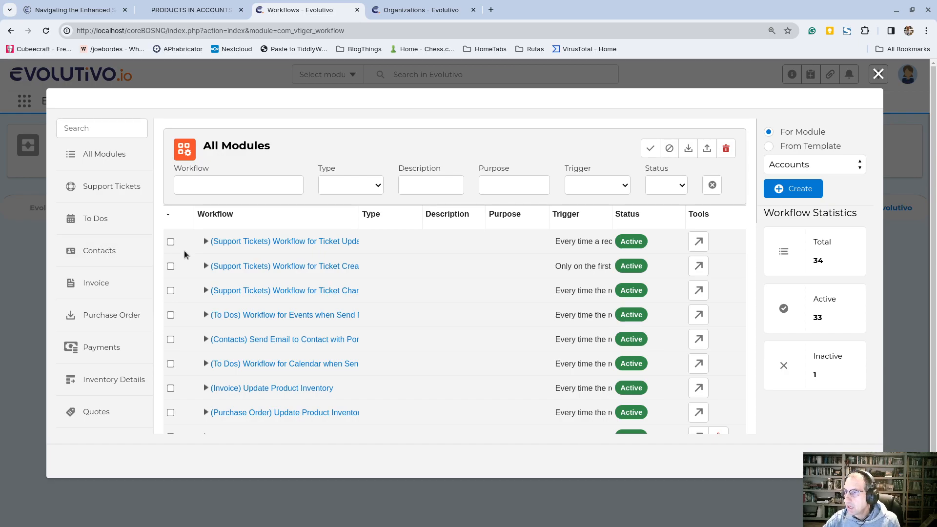
pyautogui.click(111, 385)
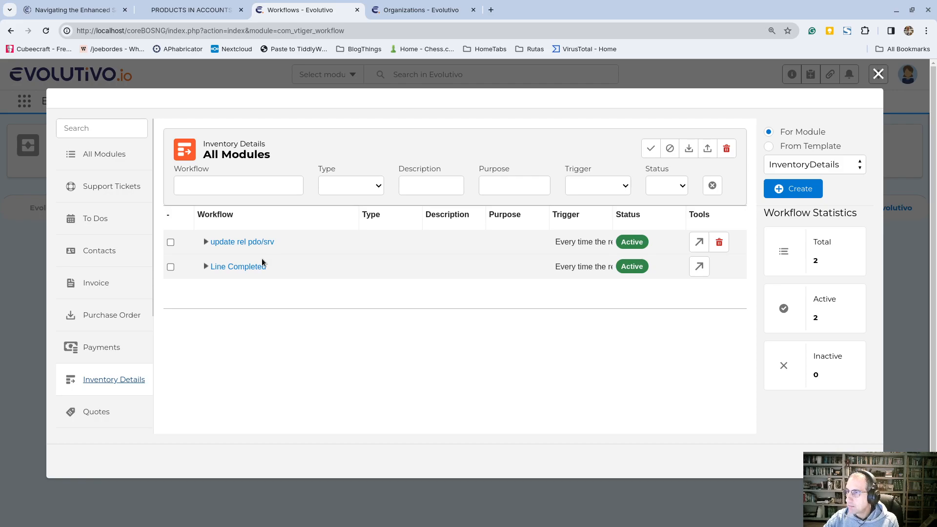
# Review the settings and tasks of the workflow "update rel pdo/srv" and return to the workflow list.
pyautogui.click(259, 243)
pyautogui.scroll(-3, 257, 244)
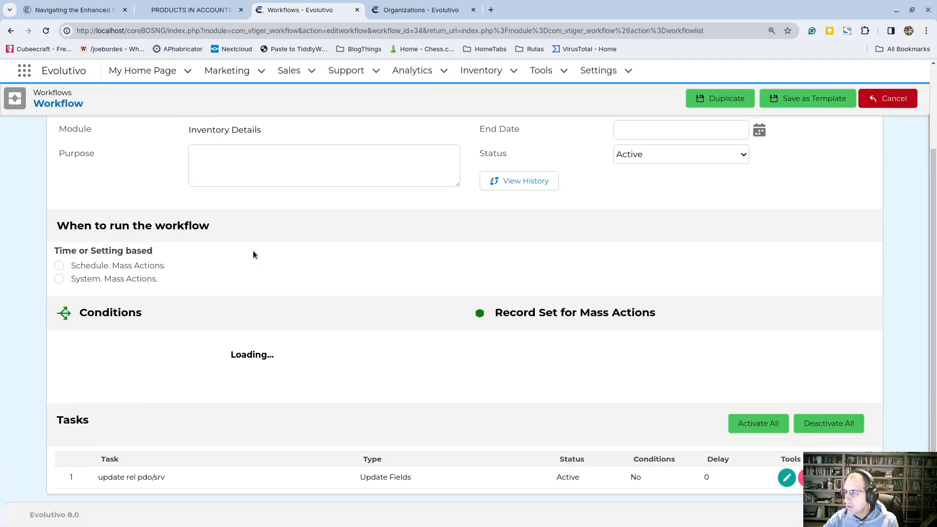
pyautogui.scroll(3, 390, 300)
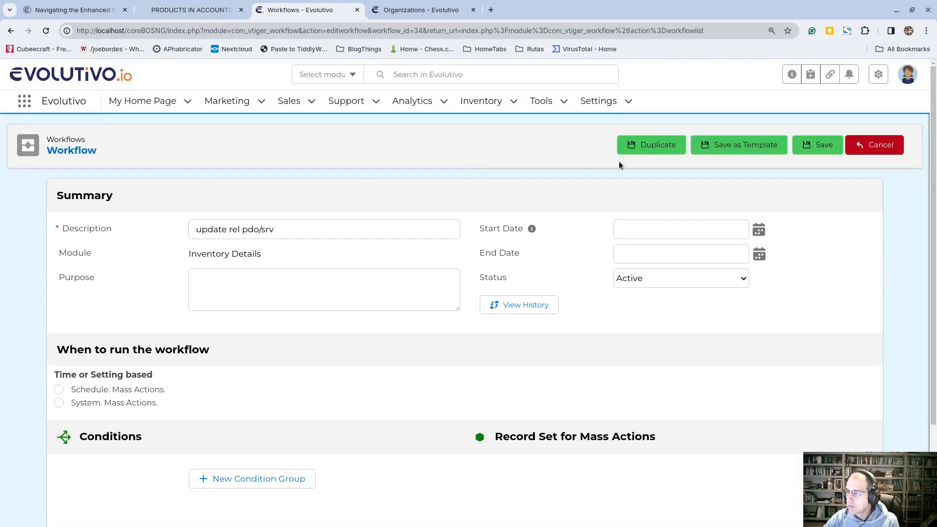
pyautogui.click(78, 150)
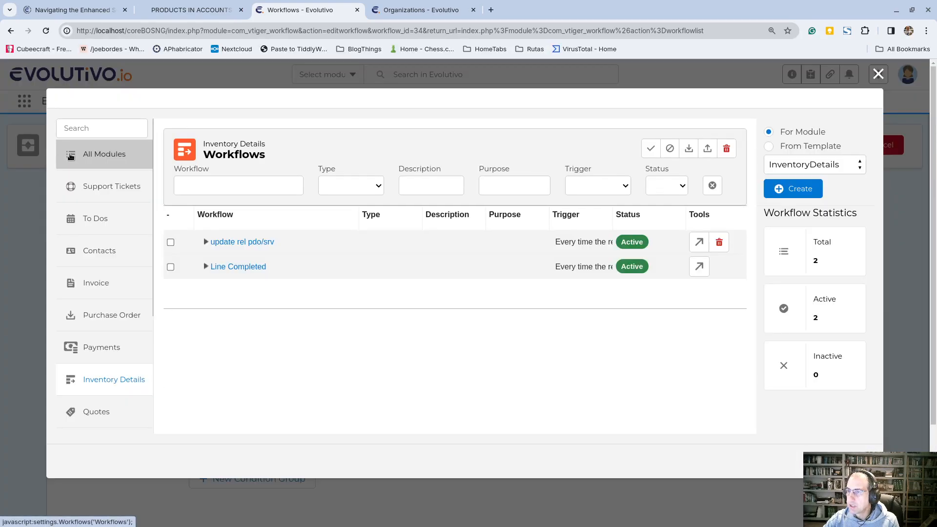
pyautogui.click(786, 192)
pyautogui.click(267, 226)
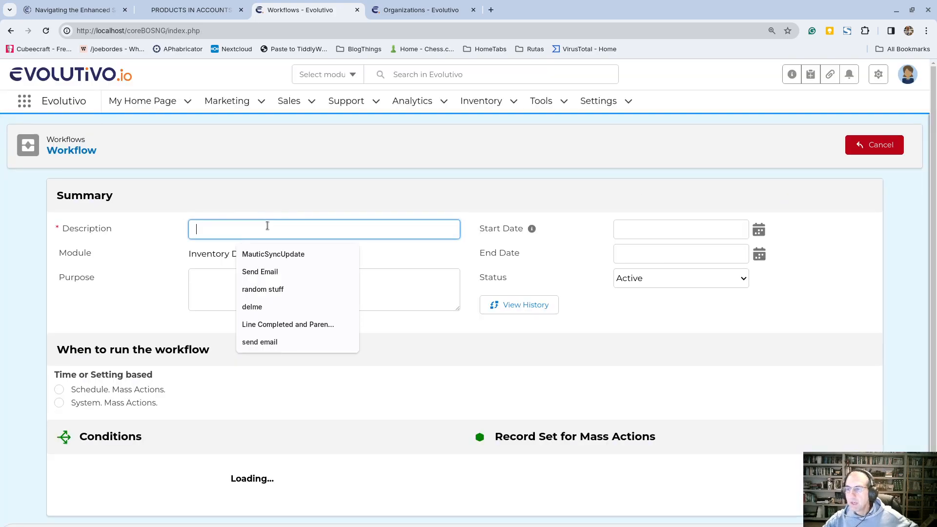
pyautogui.write('Add P')
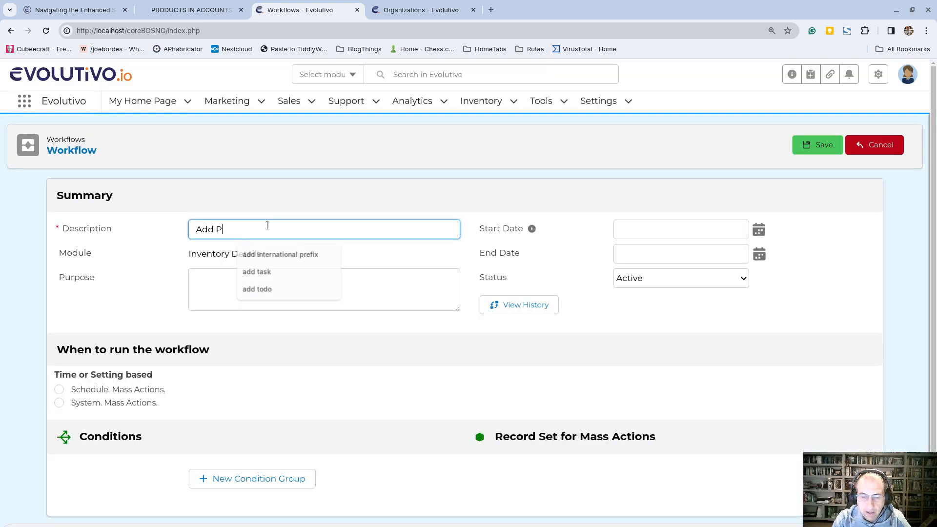
pyautogui.write('do/Srv to Accounts')
pyautogui.scroll(-1, 179, 433)
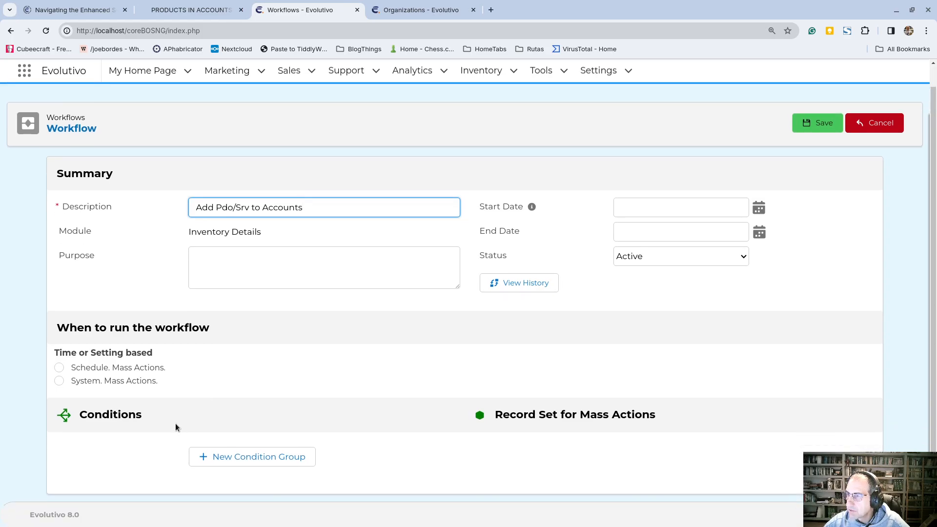
pyautogui.scroll(1, 471, 394)
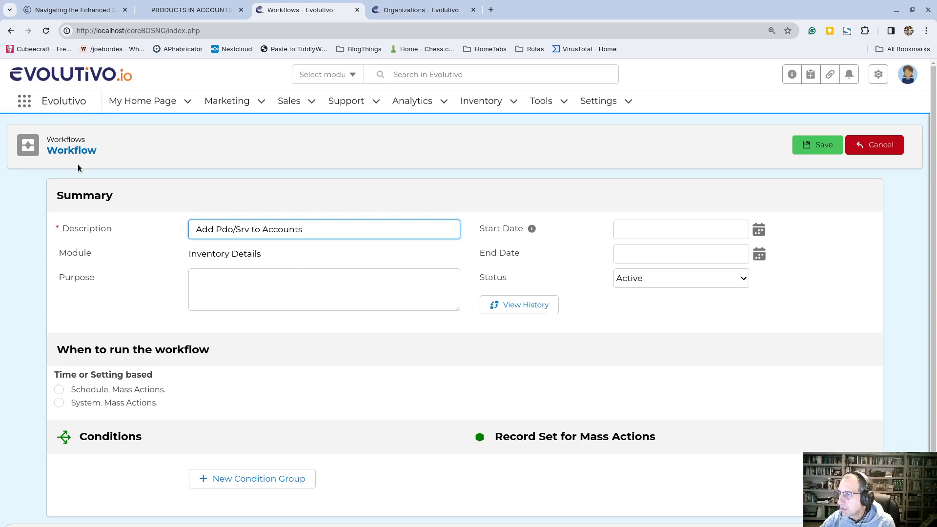
pyautogui.click(83, 150)
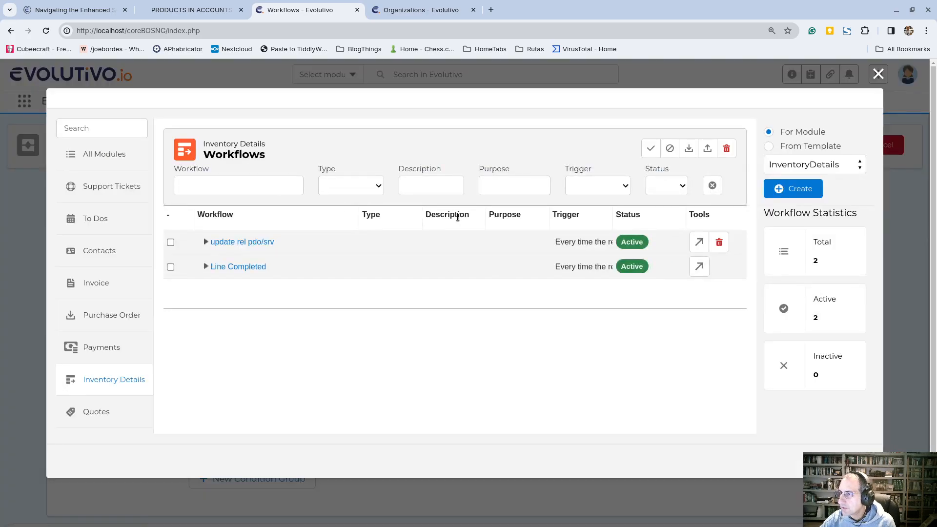
# Open the workflow "update rel pdo/srv" and create a new task of type Many to Many Relation Task.
pyautogui.click(243, 241)
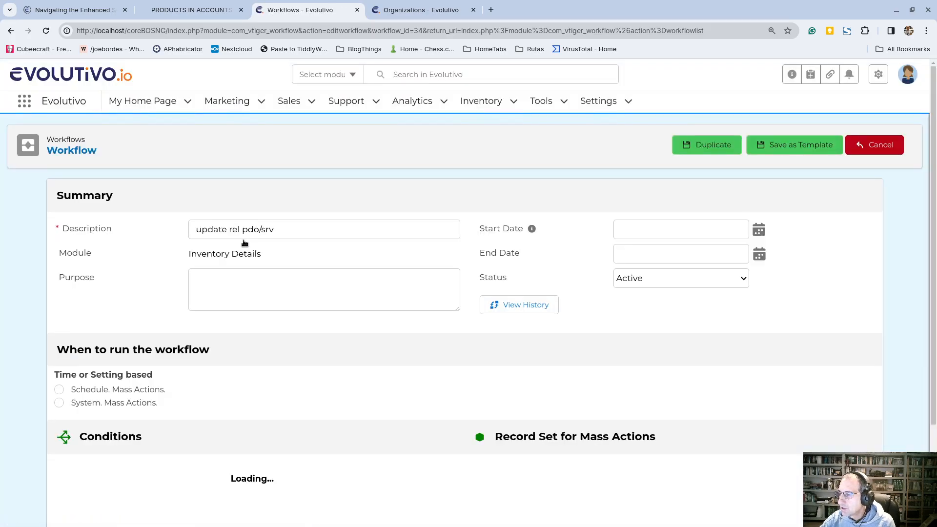
pyautogui.scroll(-3, 415, 372)
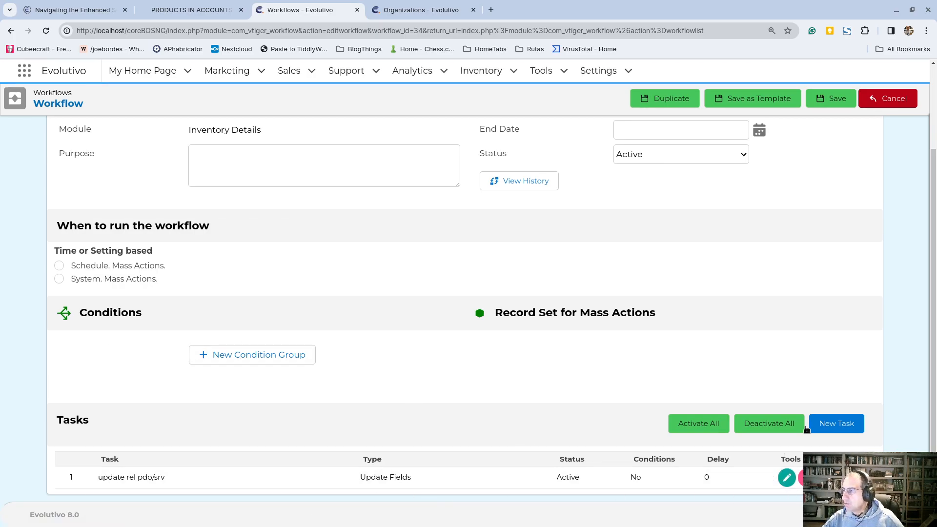
pyautogui.click(836, 424)
pyautogui.click(367, 292)
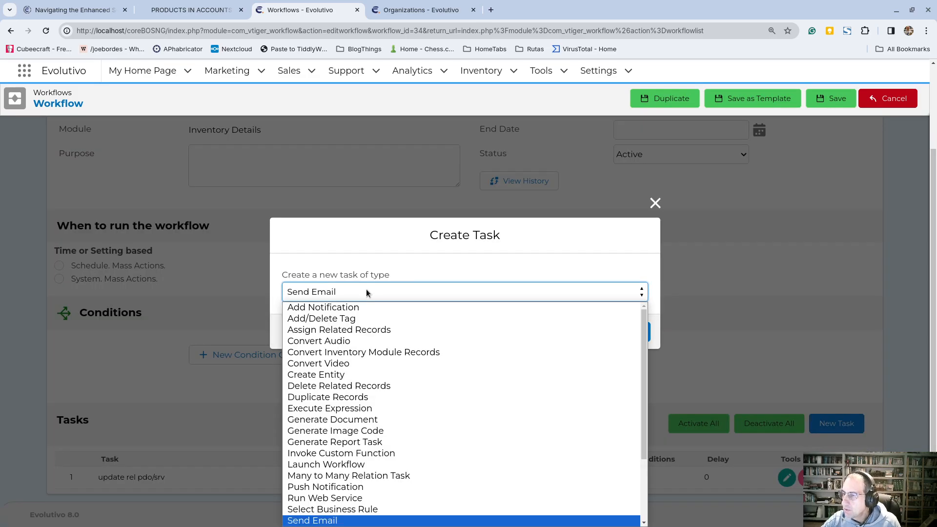
pyautogui.scroll(-3, 351, 390)
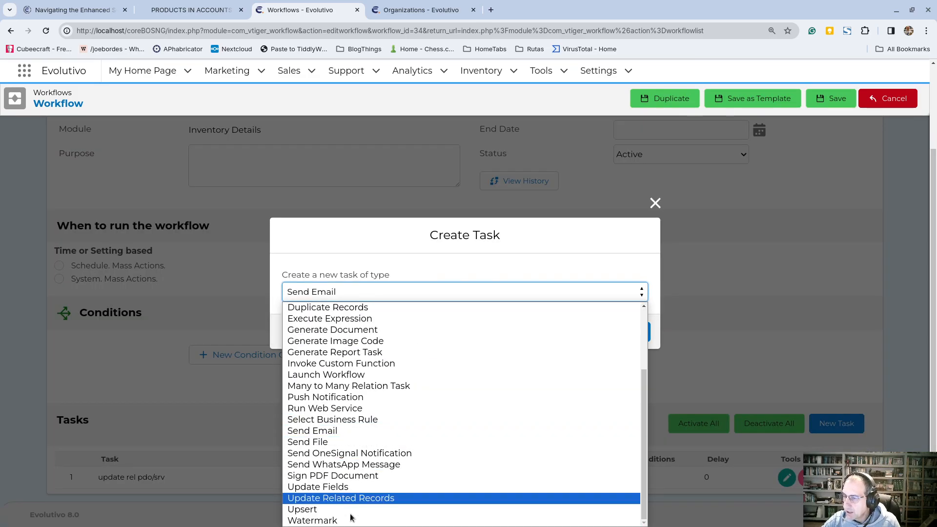
pyautogui.click(363, 386)
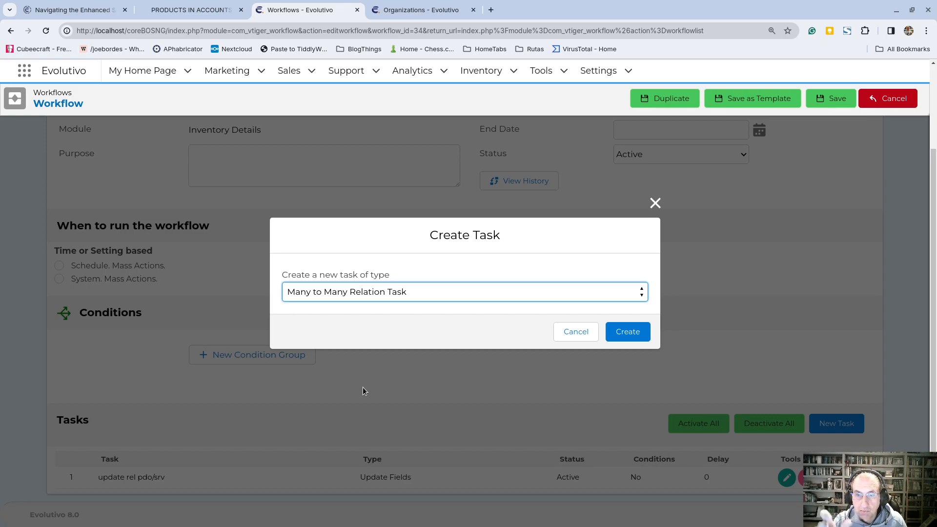
pyautogui.click(628, 332)
# Title the new task "Related Pdo/Srv" and set its operation to Add Relation, leaving the related module empty.
pyautogui.click(227, 225)
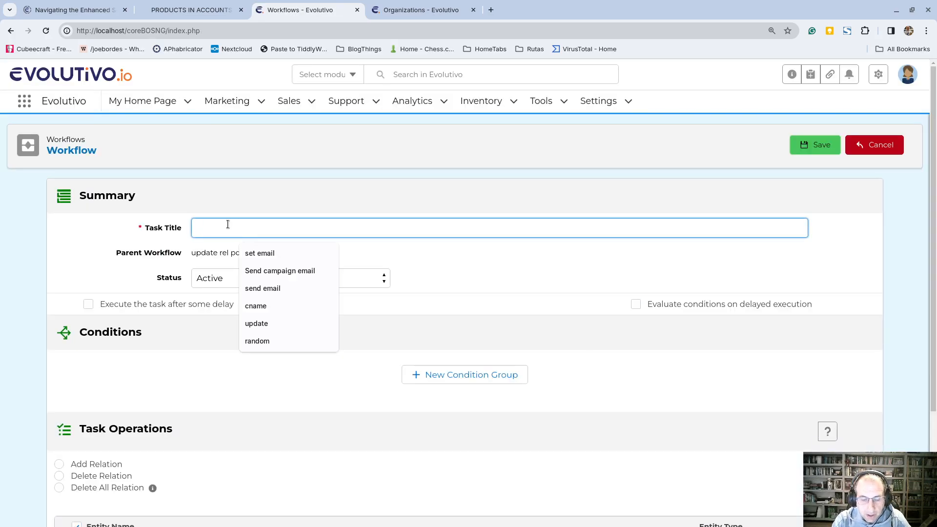
pyautogui.write('Related')
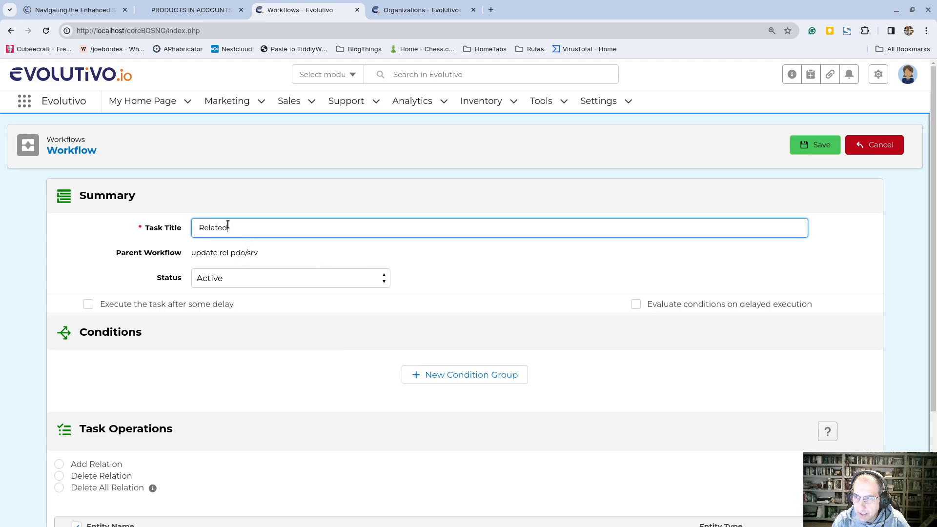
pyautogui.write(' Pdo/Srv')
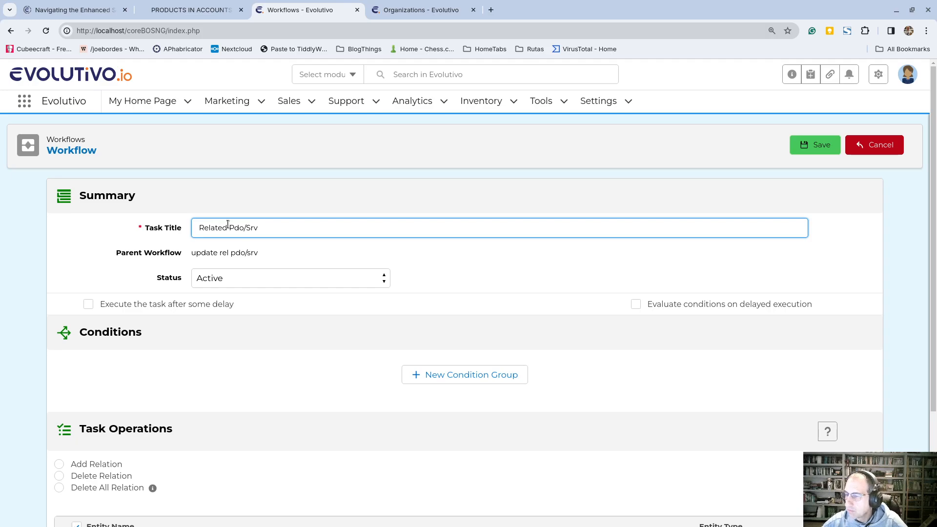
pyautogui.scroll(-2, 158, 359)
pyautogui.scroll(-1, 159, 371)
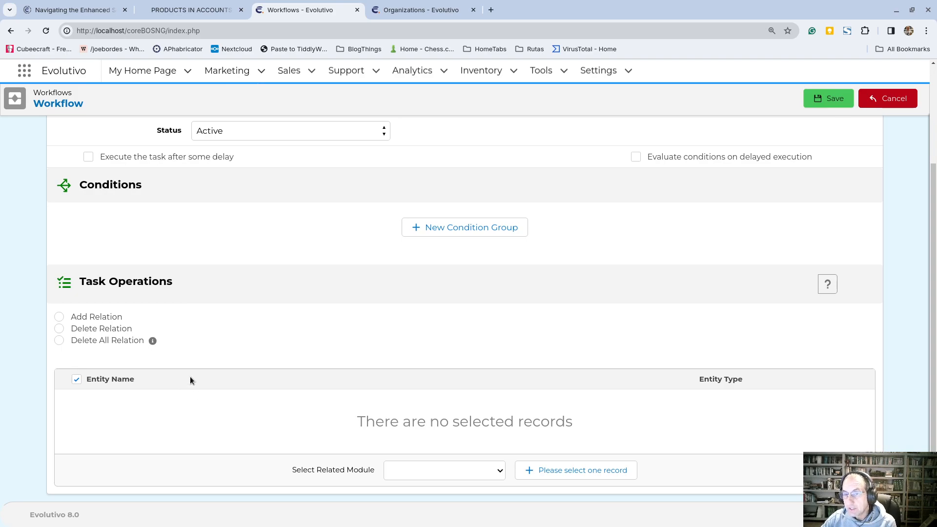
pyautogui.click(450, 473)
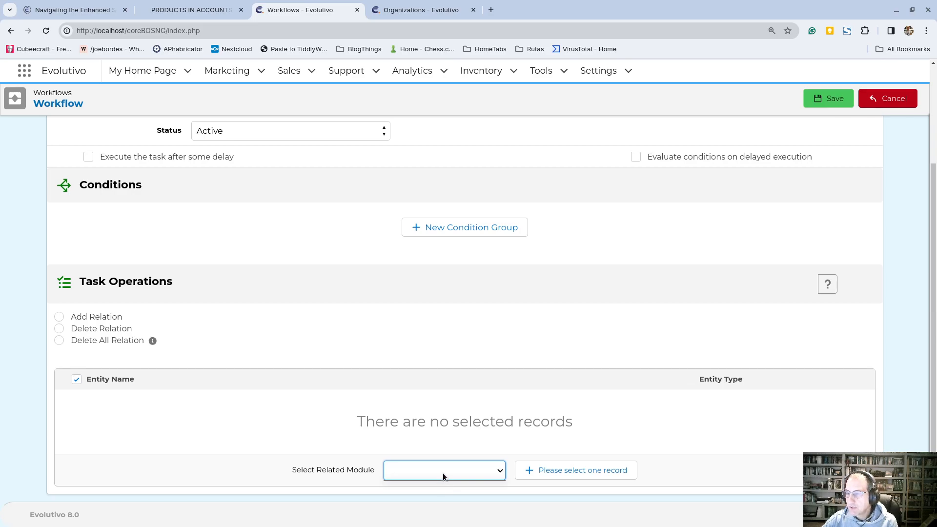
pyautogui.scroll(3, 347, 362)
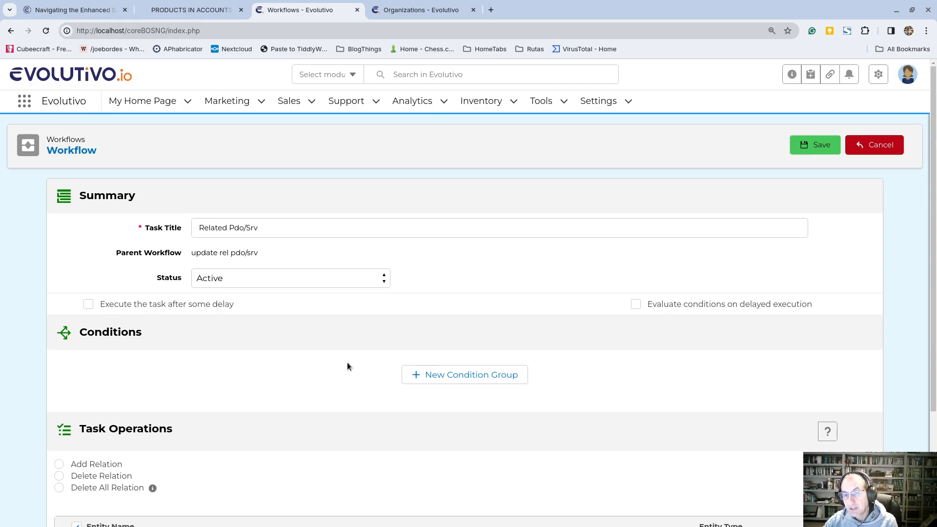
pyautogui.scroll(-3, 347, 364)
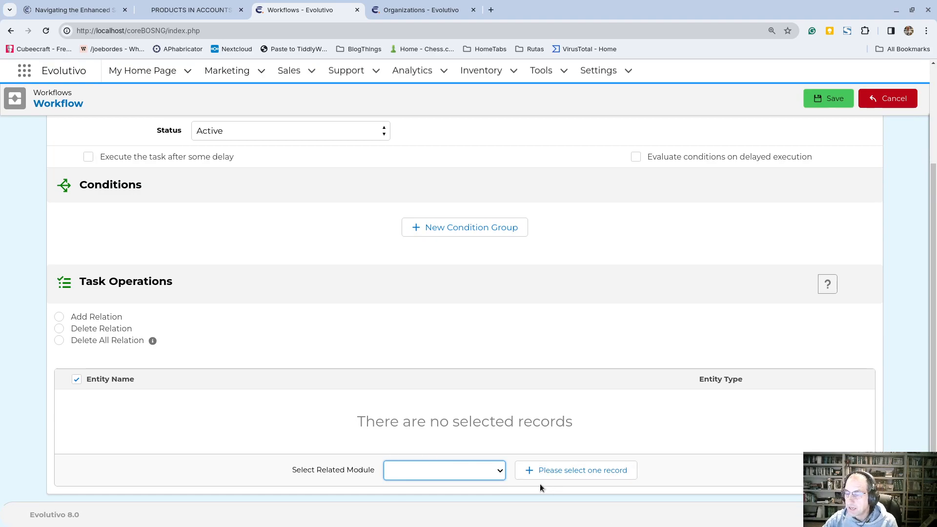
pyautogui.click(59, 317)
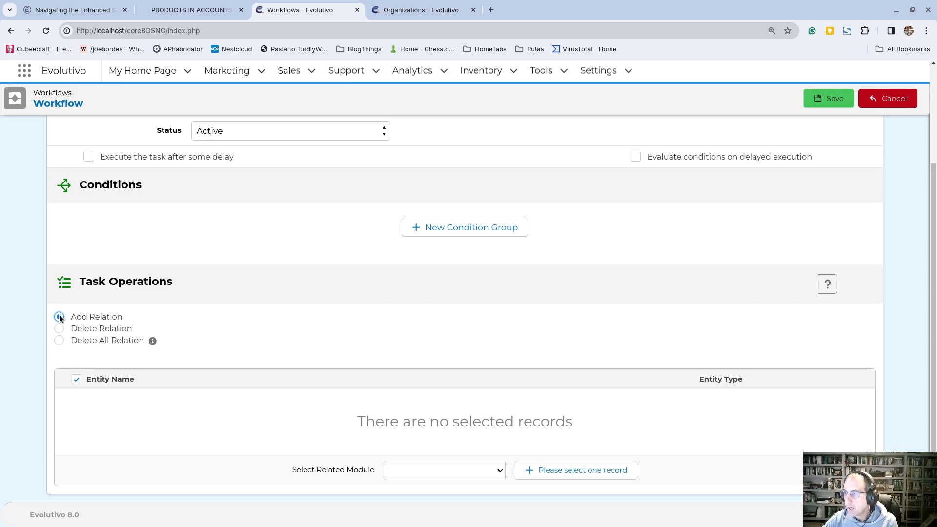
# Copy the context variable name SetManyToManyRelation_Records from the relation task's help and save the task.
pyautogui.click(828, 285)
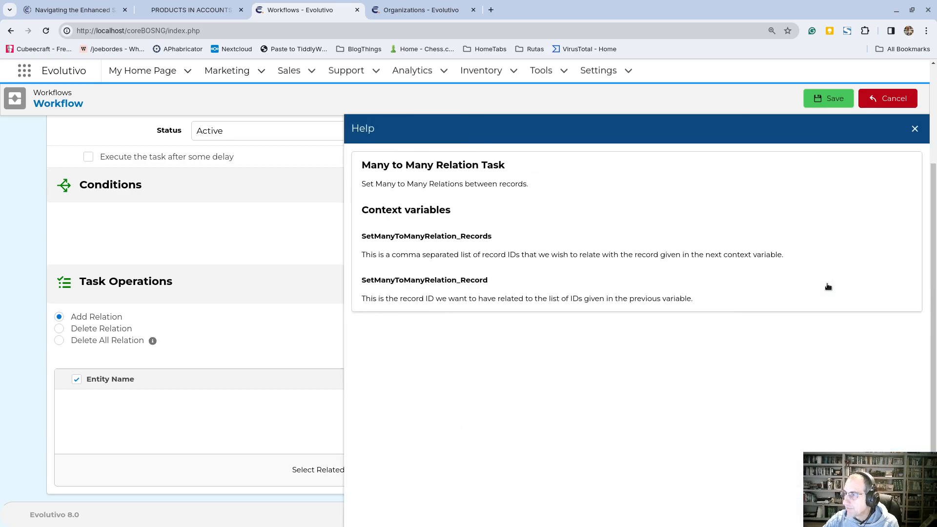
pyautogui.moveTo(361, 239); pyautogui.dragTo(491, 236)
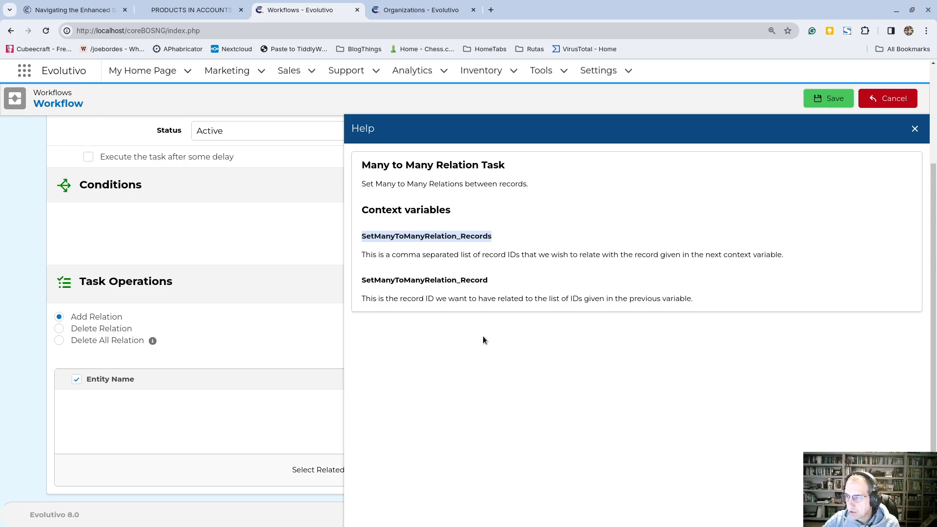
pyautogui.moveTo(359, 280); pyautogui.dragTo(496, 280)
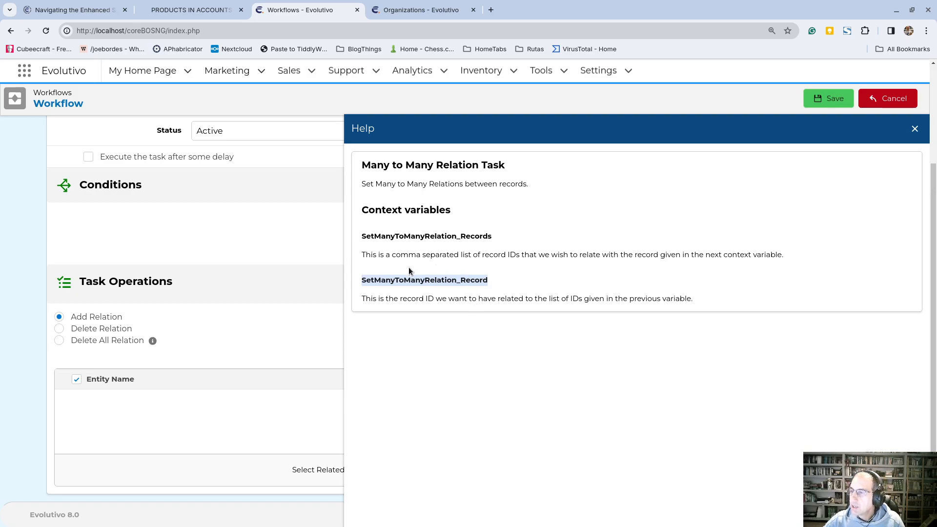
pyautogui.click(391, 281)
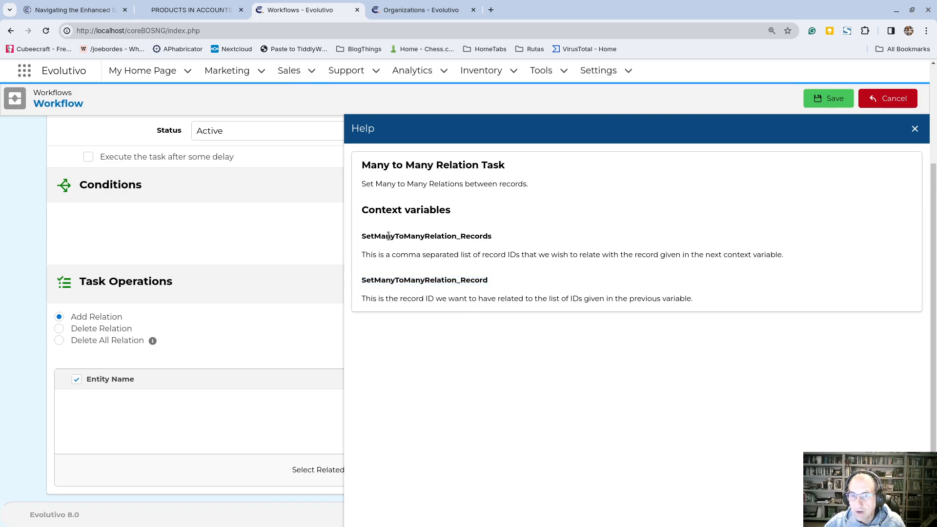
pyautogui.doubleClick(413, 237)
pyautogui.rightClick(414, 240)
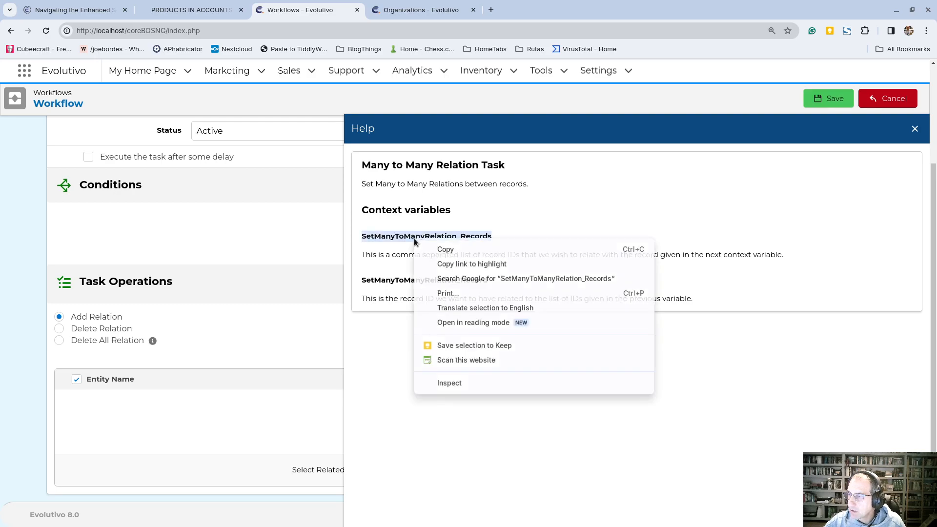
pyautogui.click(443, 250)
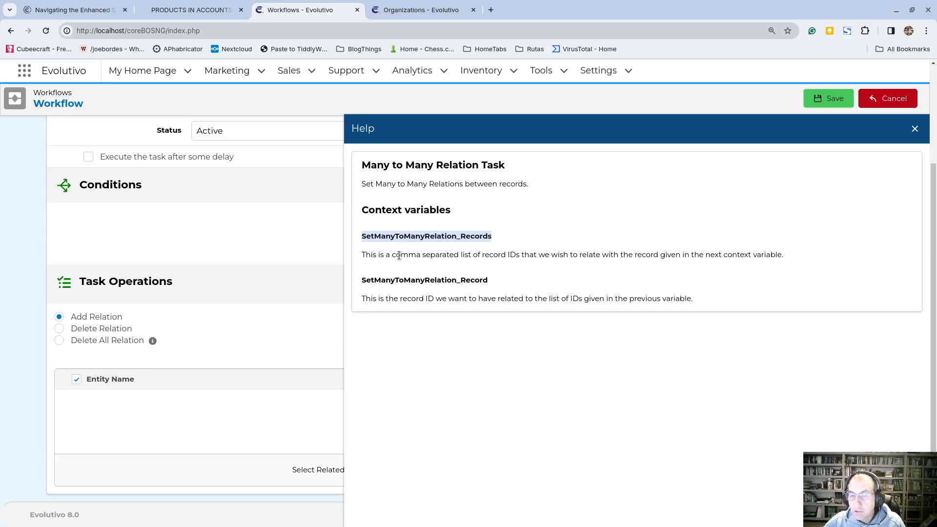
pyautogui.click(914, 128)
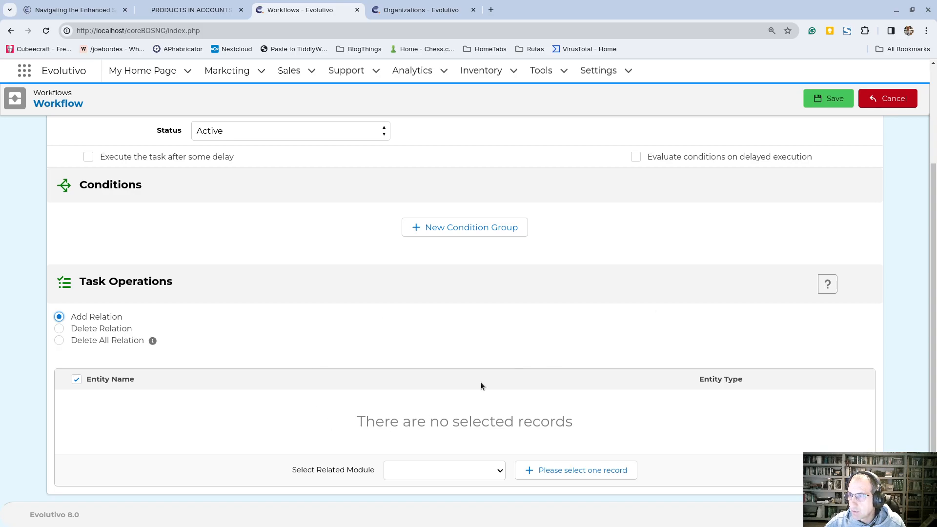
pyautogui.scroll(5, 480, 386)
pyautogui.click(807, 137)
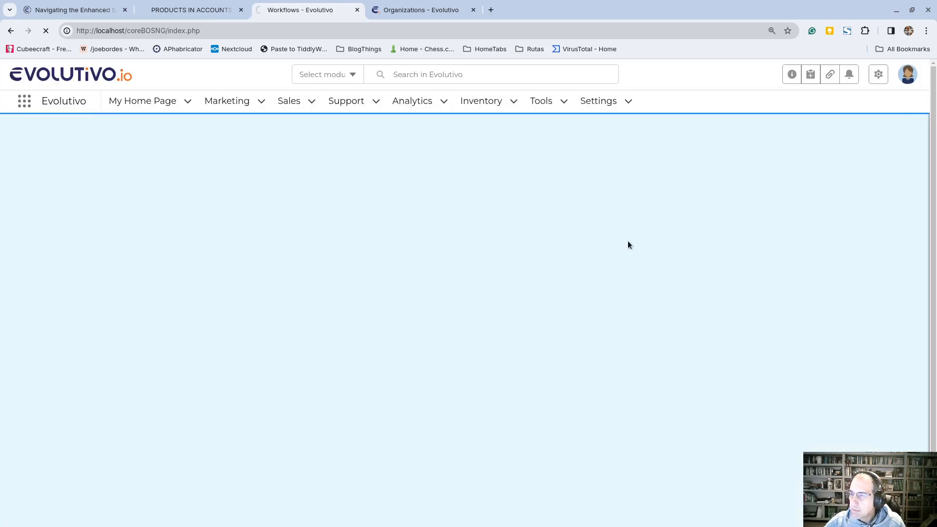
# Create another task of type Execute Expression in the workflow.
pyautogui.scroll(-3, 317, 303)
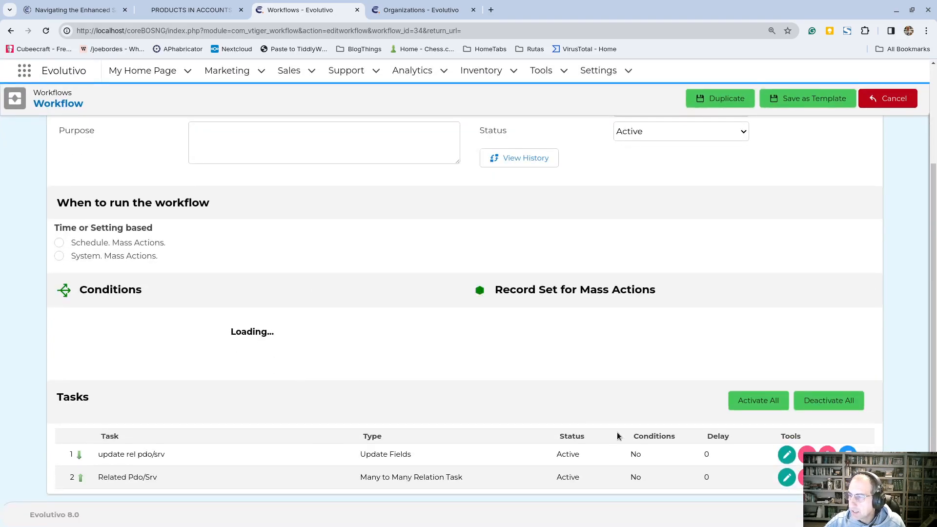
pyautogui.click(829, 408)
pyautogui.click(369, 292)
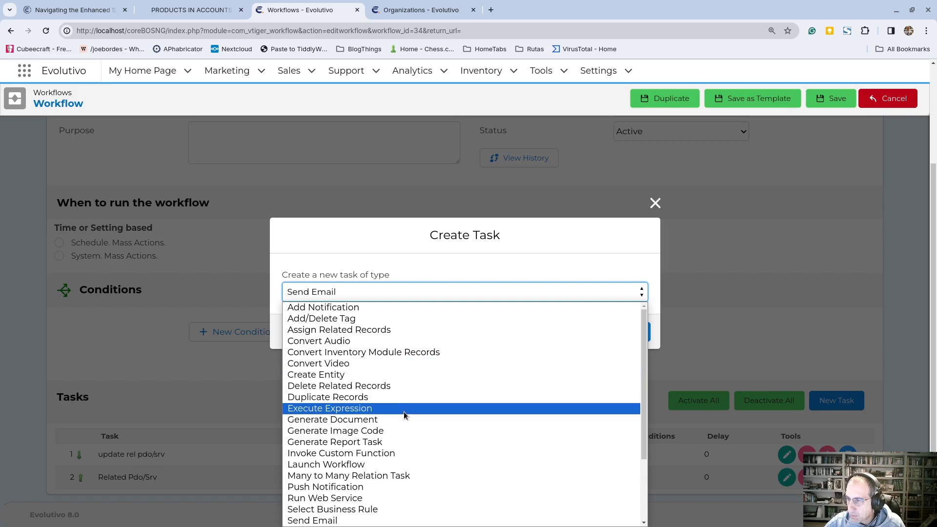
pyautogui.click(391, 408)
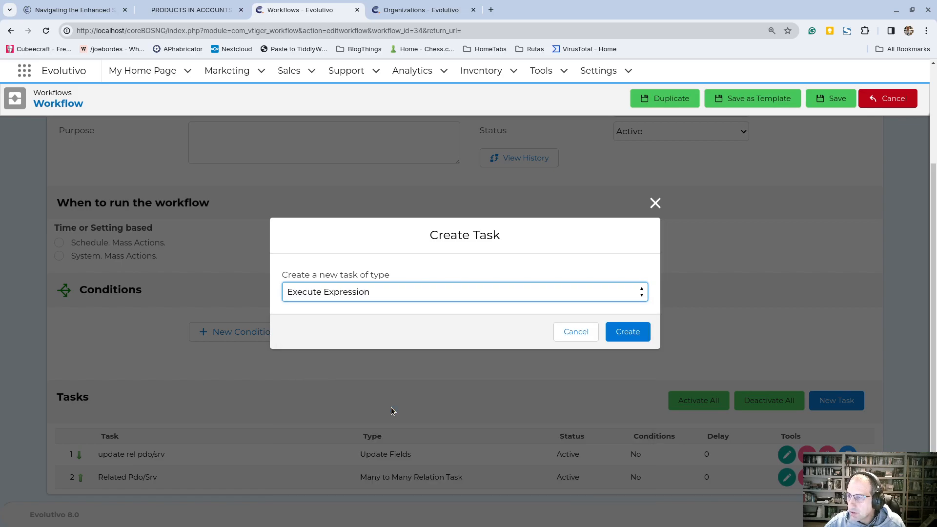
pyautogui.click(626, 331)
# Title the Execute Expression task "set relation variables".
pyautogui.click(225, 226)
pyautogui.write('set')
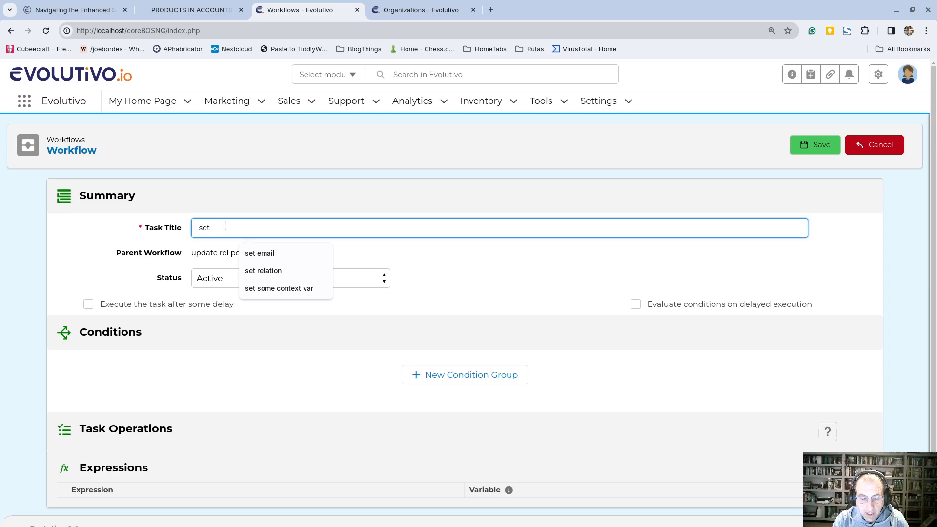
pyautogui.write('s')
pyautogui.press('BackSpace')
pyautogui.write('relation ')
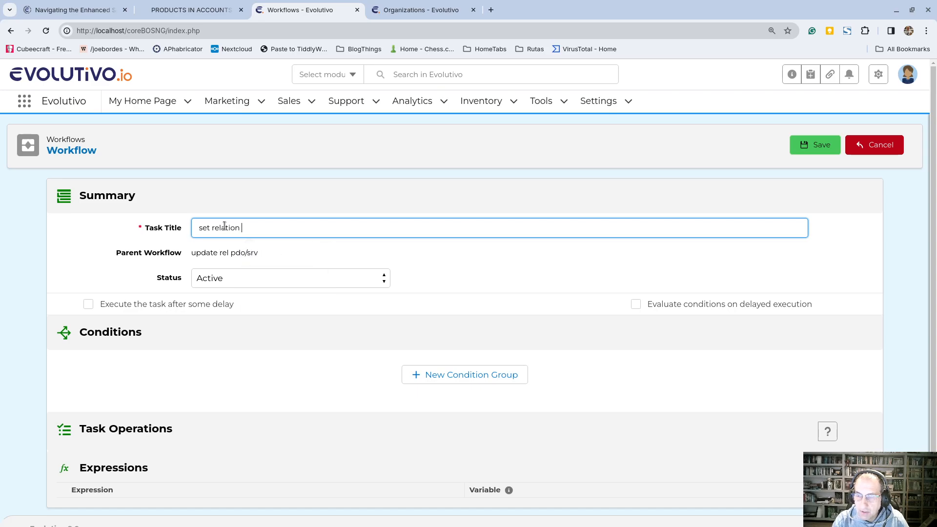
pyautogui.write('variables')
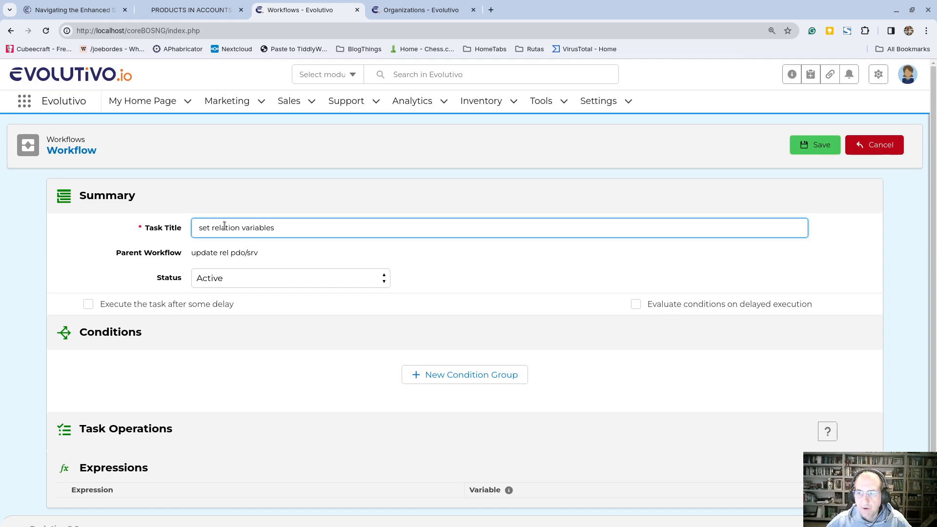
# Add two expression rows with the variables SetManyToManyRelation_Records and SetManyToManyRelation_Record.
pyautogui.scroll(-2, 78, 371)
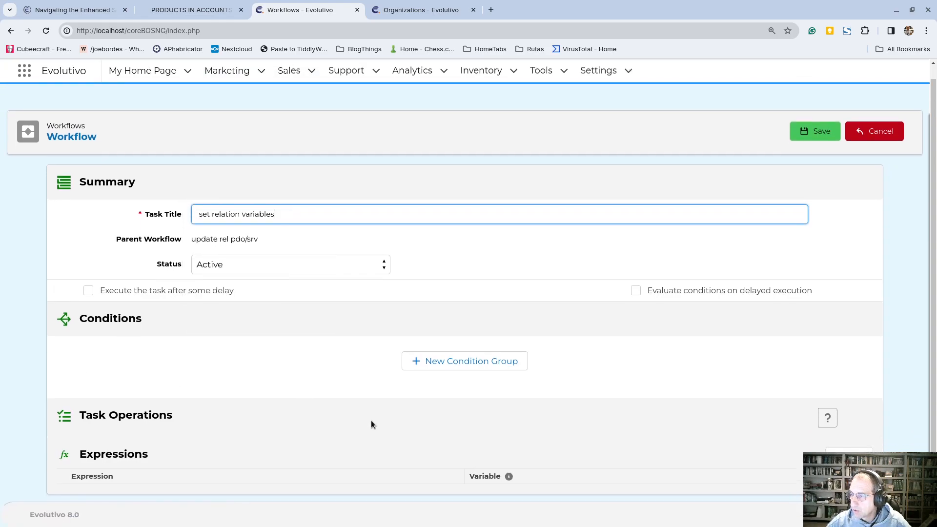
pyautogui.click(848, 449)
pyautogui.scroll(-1, 253, 320)
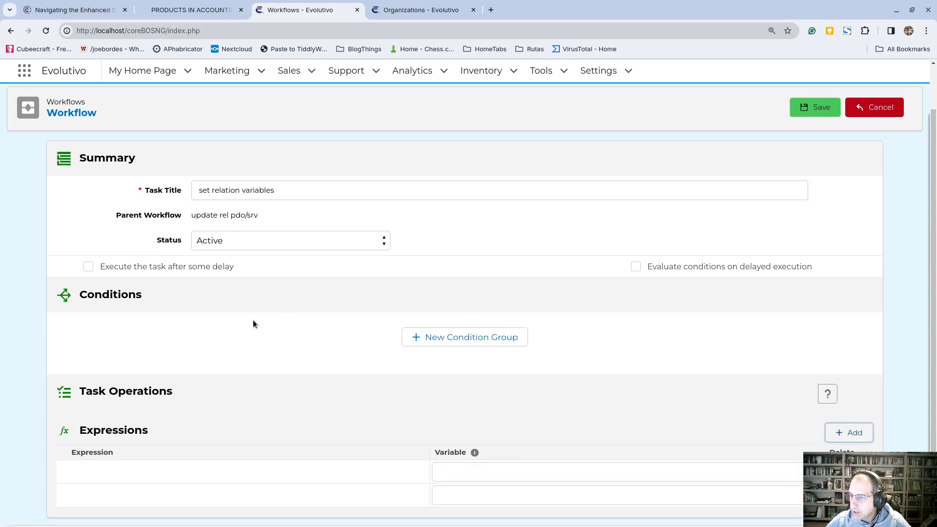
pyautogui.click(459, 452)
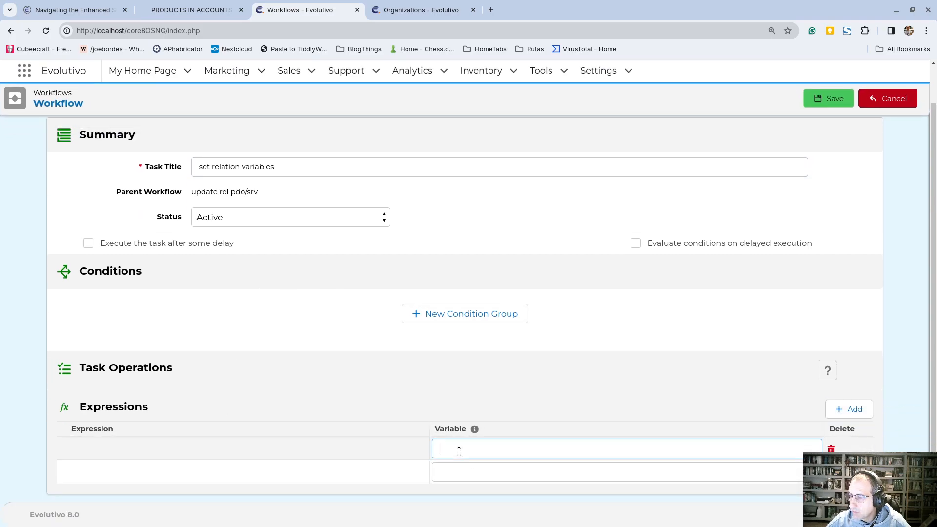
pyautogui.hotkey('ctrl', 'v')
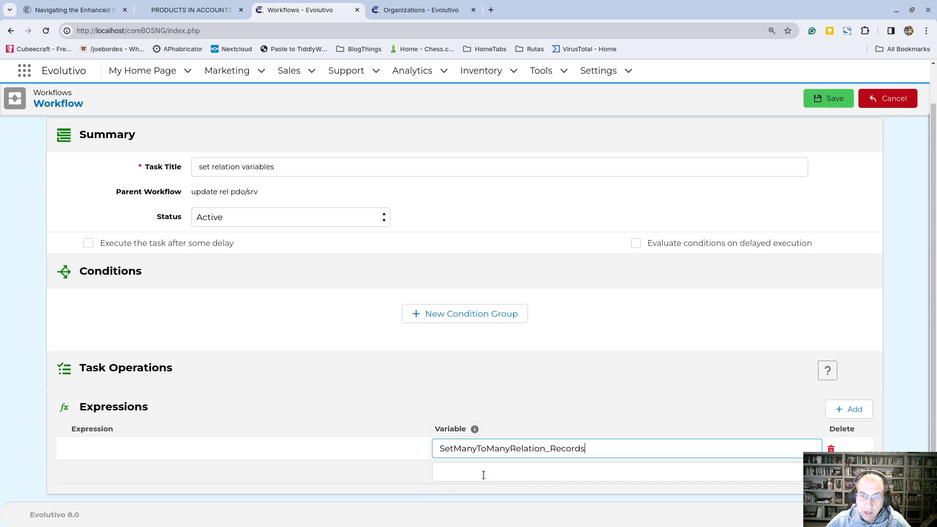
pyautogui.hotkey('ctrl', 'v')
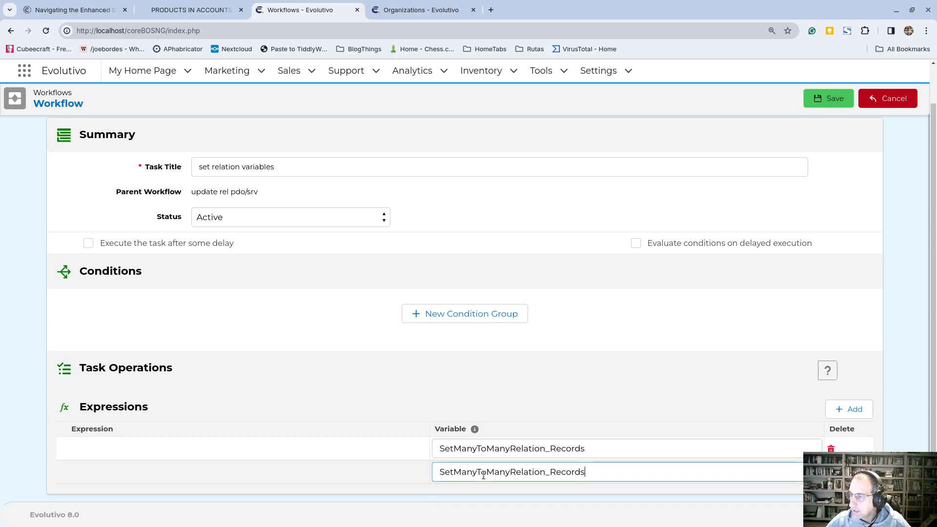
pyautogui.press('BackSpace')
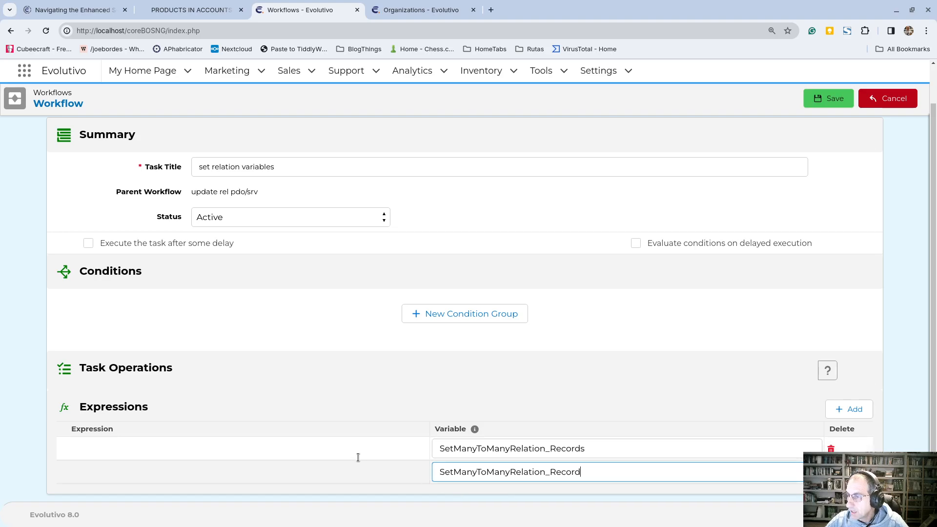
# Set the value of the SetManyToManyRelation_Record expression to type Field, using the Organizations field (account_id).
pyautogui.click(204, 473)
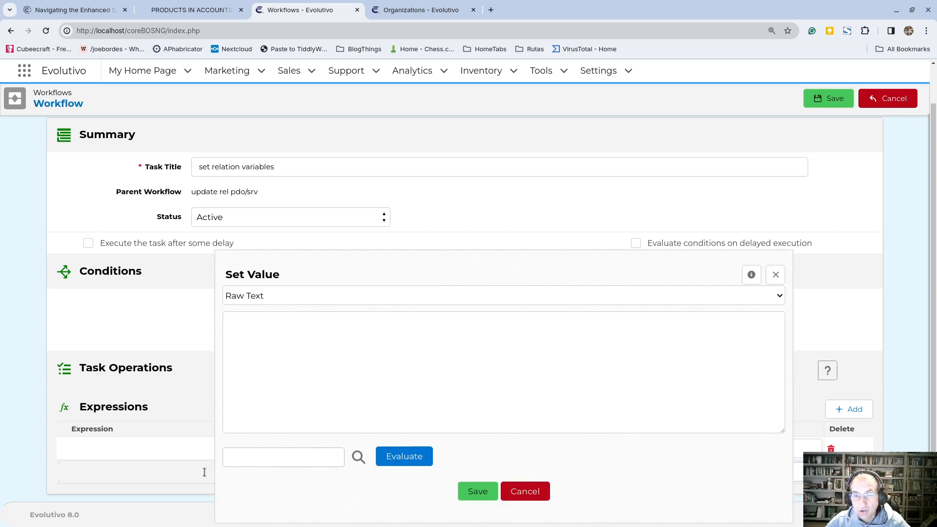
pyautogui.click(288, 296)
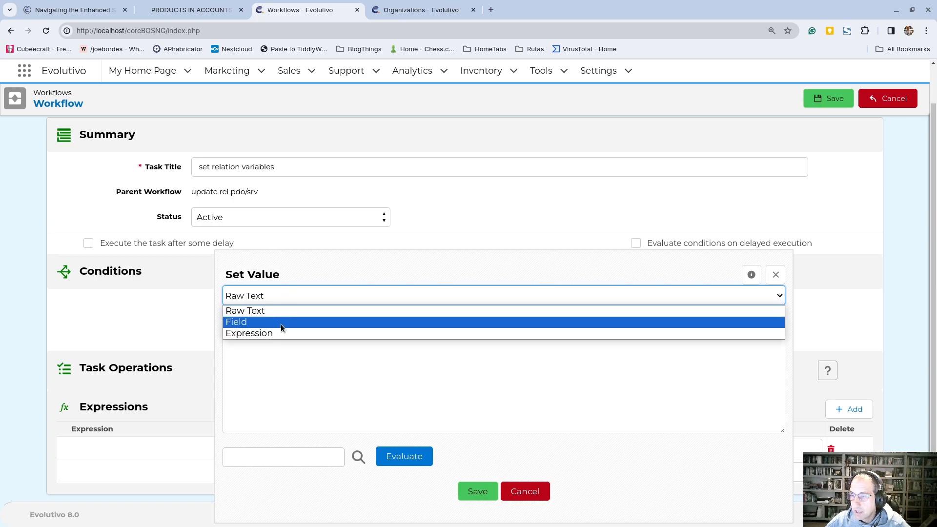
pyautogui.click(281, 323)
pyautogui.click(275, 311)
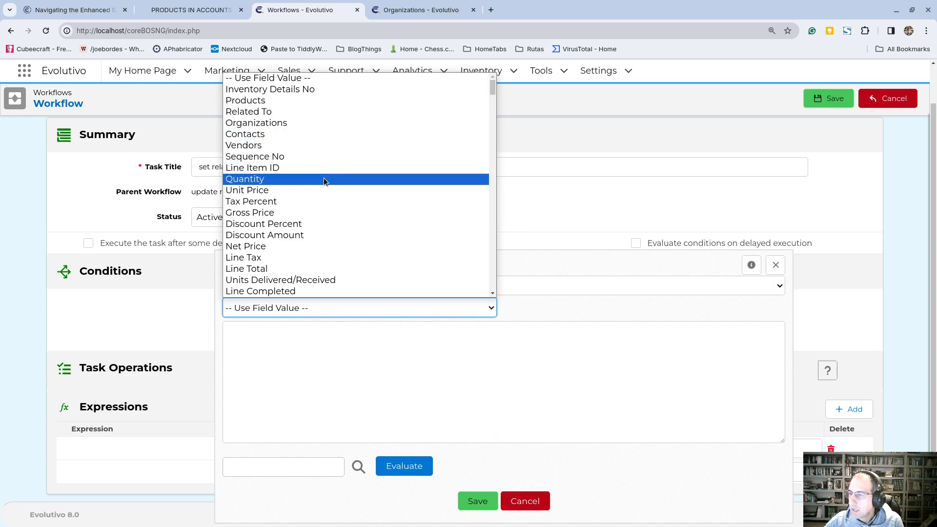
pyautogui.click(300, 123)
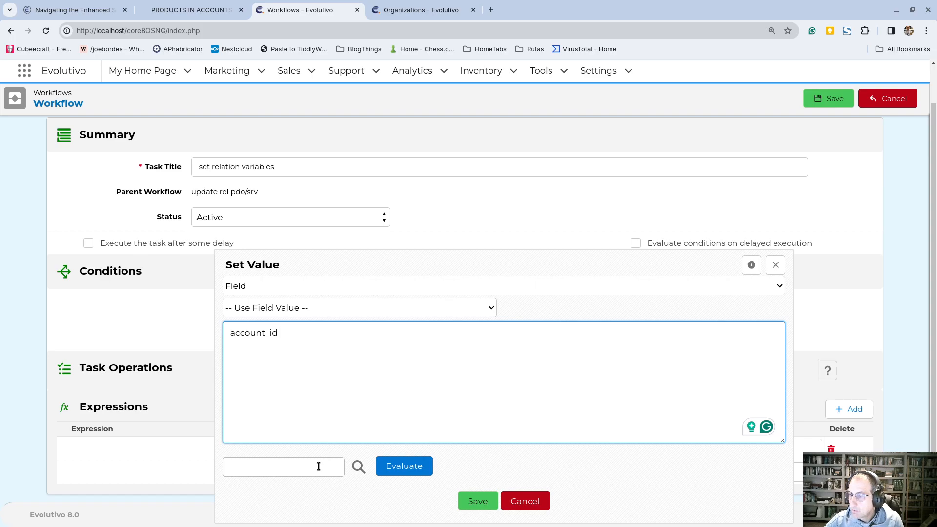
# Evaluate the account_id value against the Inventory Details record InvDet-000004628 from the last page of records.
pyautogui.click(265, 464)
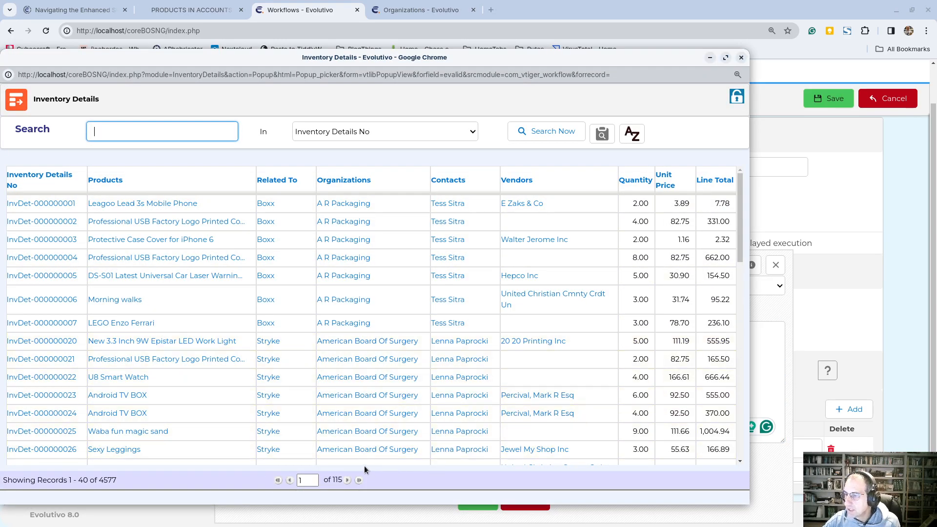
pyautogui.click(360, 481)
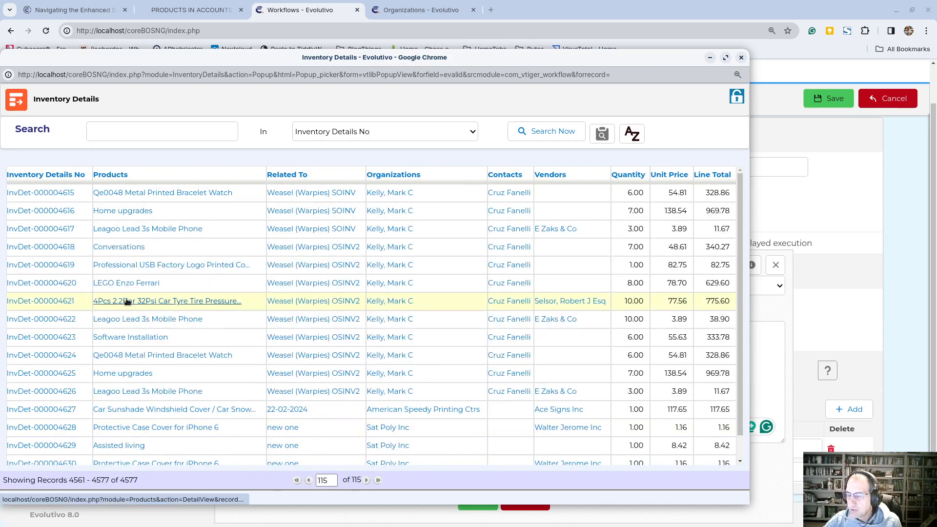
pyautogui.scroll(-2, 127, 333)
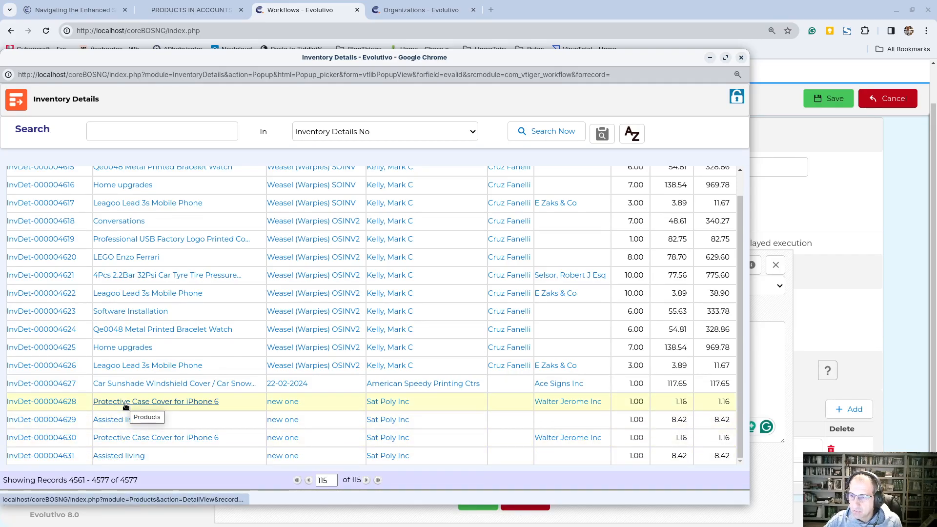
pyautogui.click(36, 402)
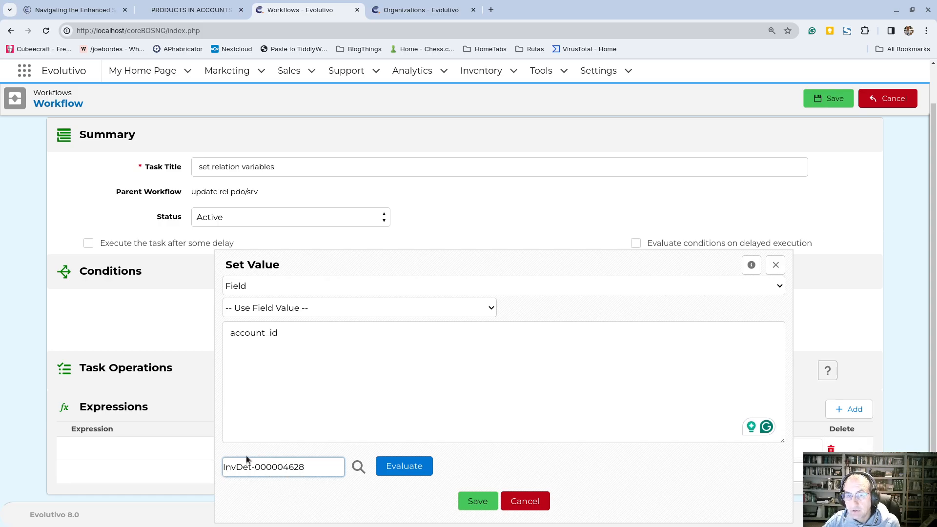
pyautogui.doubleClick(255, 334)
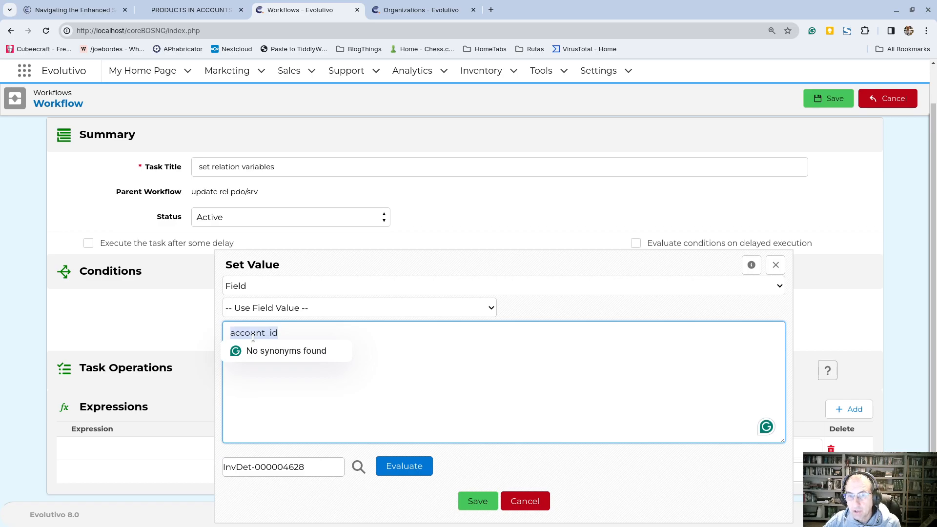
pyautogui.click(405, 467)
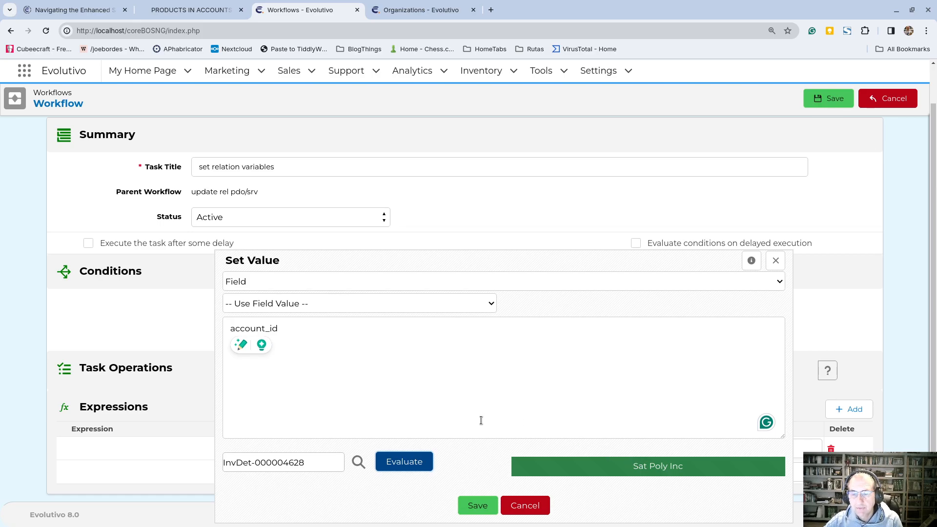
# Clear account_id from the value and examine the available fields of Inventory Details and its related users, products, services, quotes, orders, invoices and organizations.
pyautogui.doubleClick(288, 328)
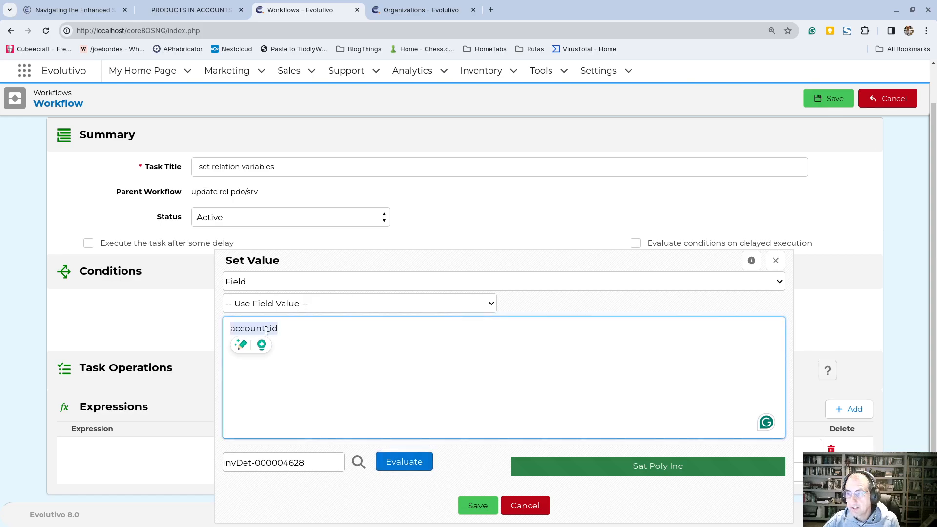
pyautogui.press('BackSpace')
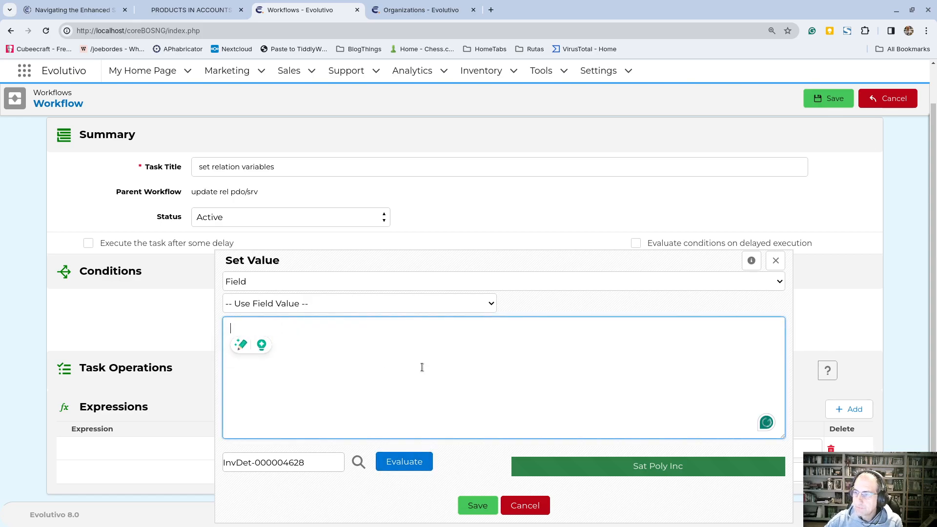
pyautogui.click(284, 306)
pyautogui.scroll(-5, 312, 146)
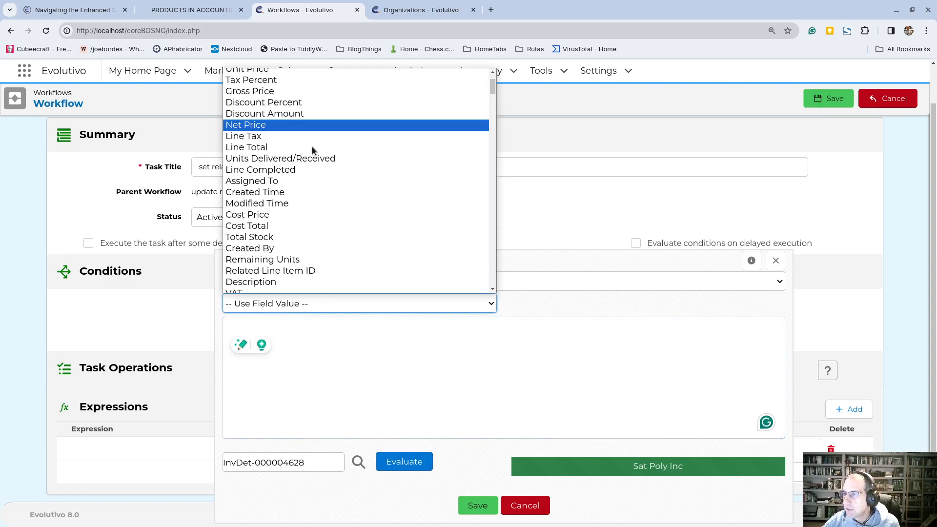
pyautogui.scroll(-2, 303, 163)
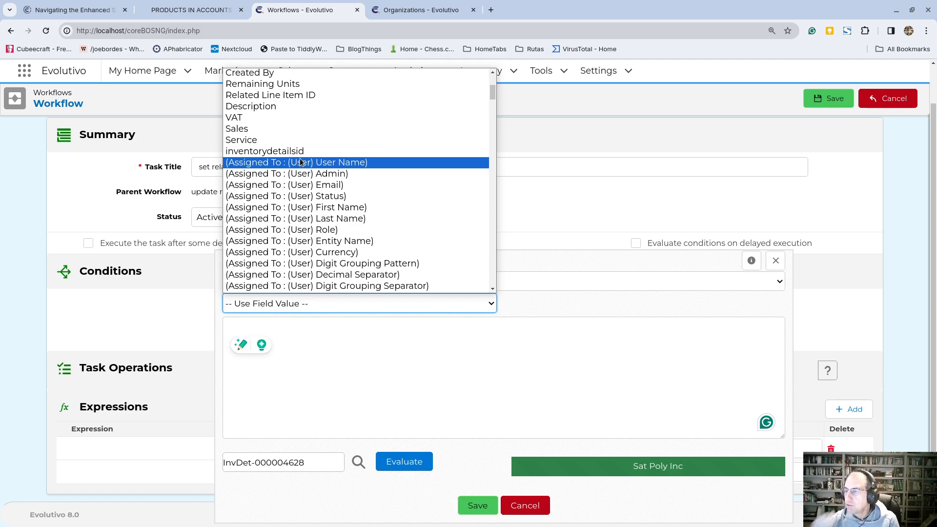
pyautogui.scroll(-9, 300, 159)
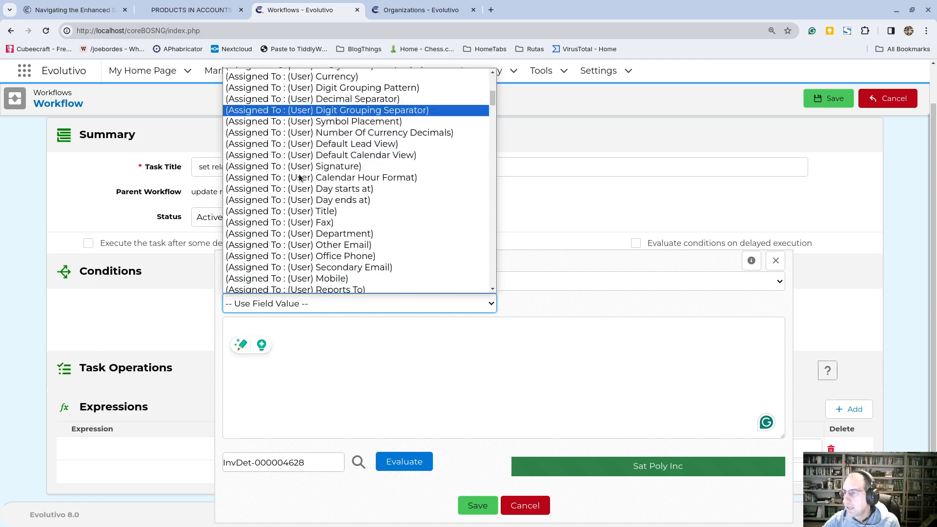
pyautogui.scroll(-2, 299, 174)
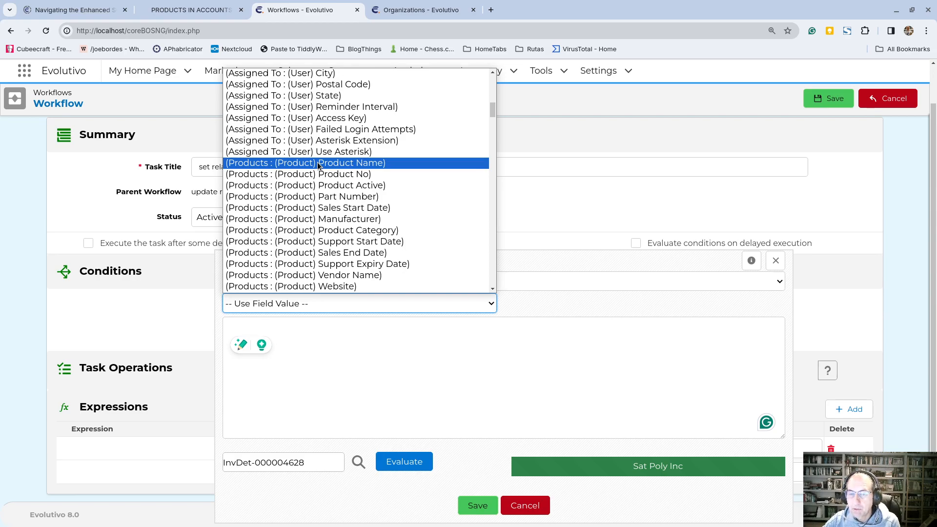
pyautogui.scroll(-5, 318, 166)
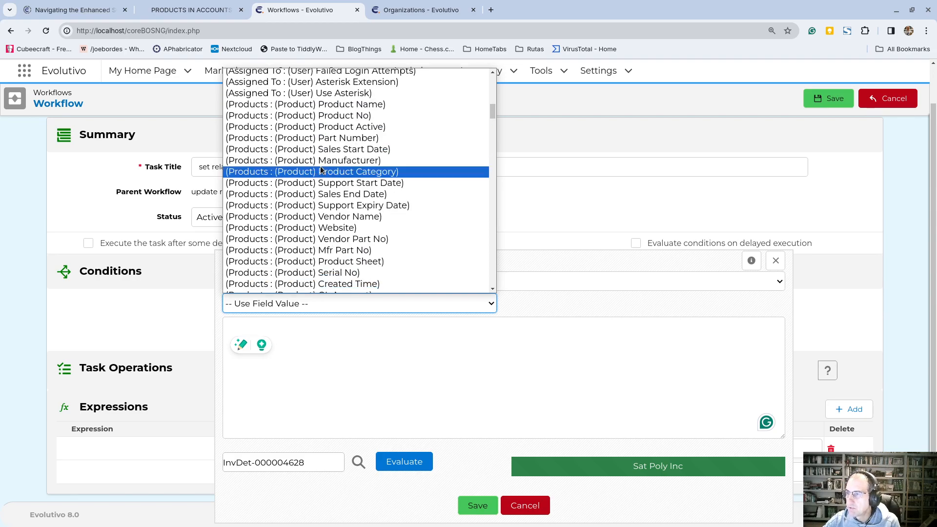
pyautogui.scroll(-3, 320, 169)
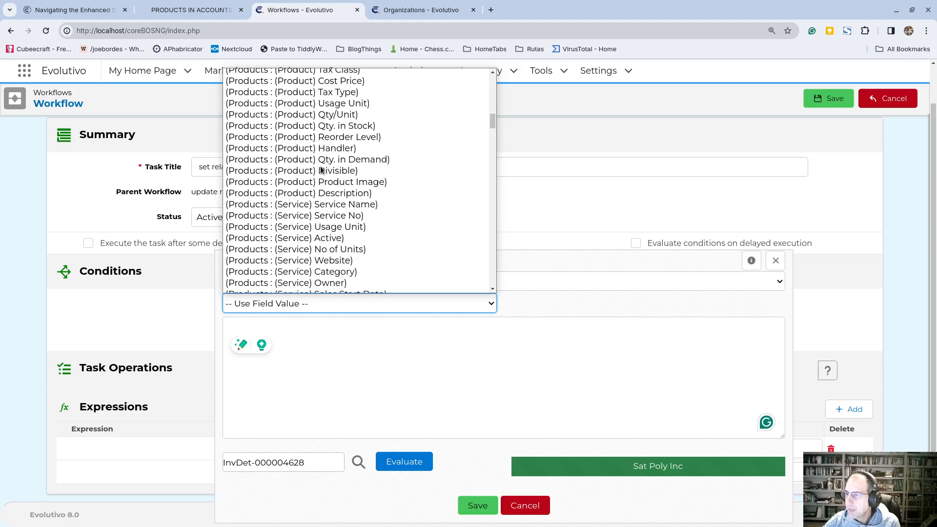
pyautogui.scroll(-6, 302, 213)
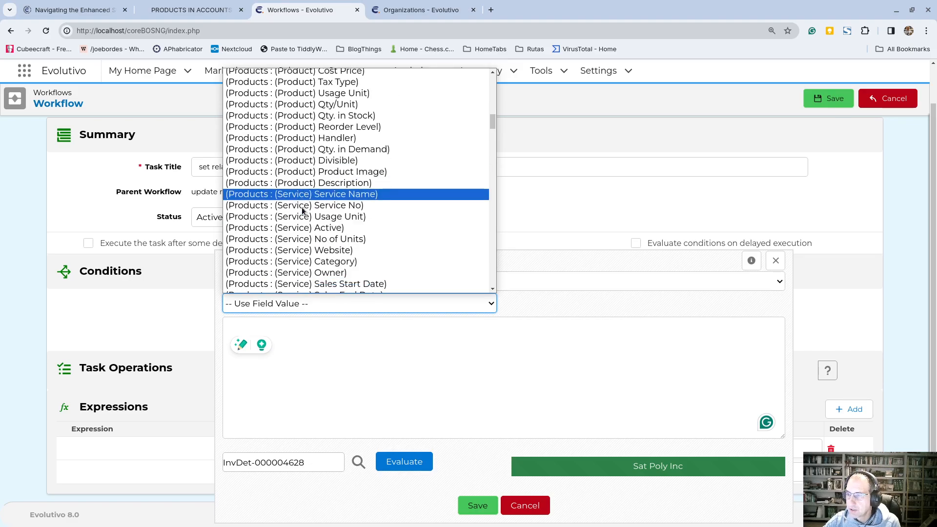
pyautogui.scroll(-1, 302, 211)
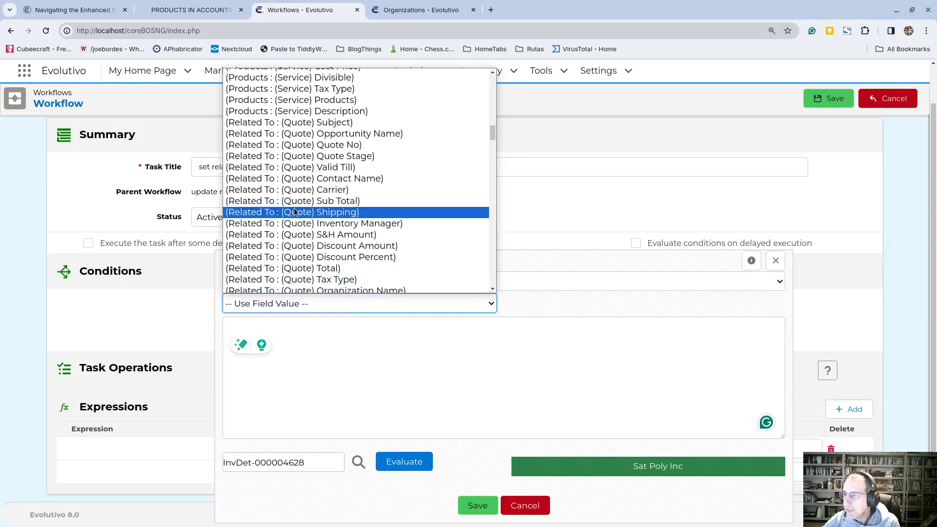
pyautogui.scroll(-10, 295, 174)
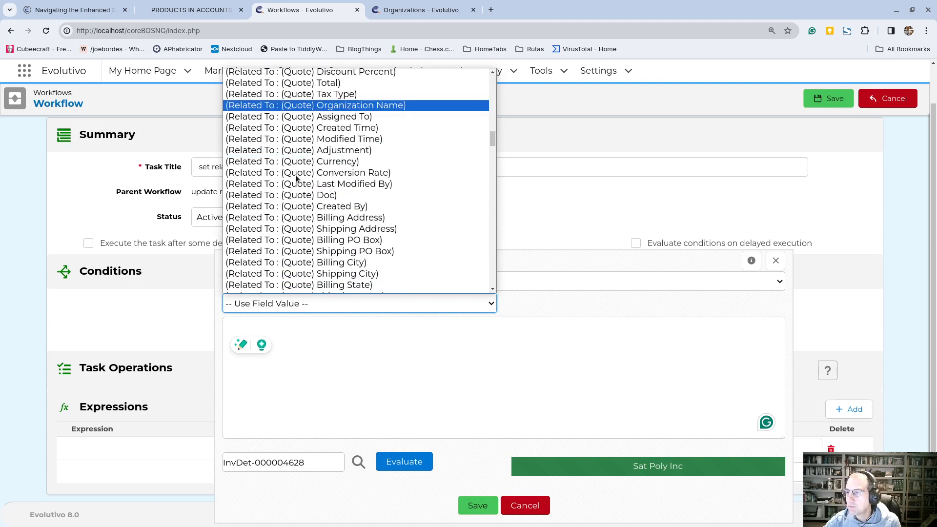
pyautogui.scroll(-12, 294, 175)
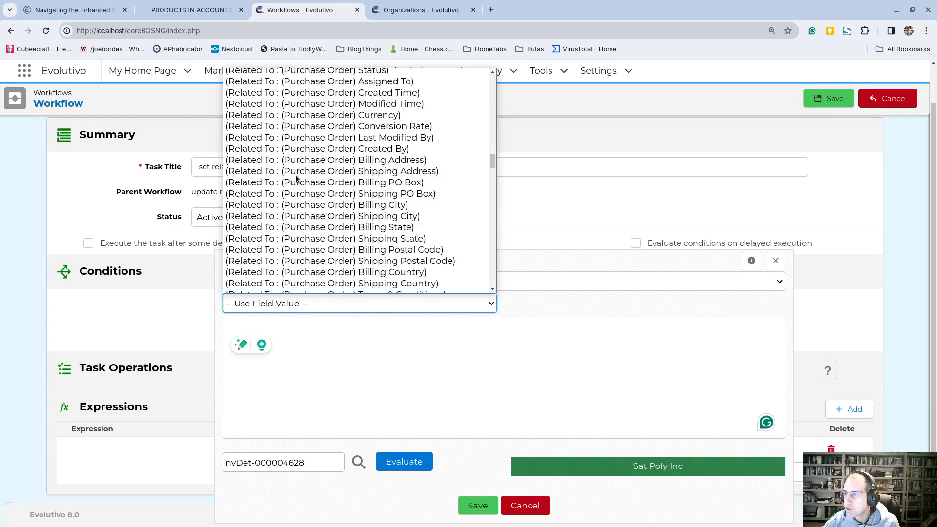
pyautogui.scroll(-10, 296, 179)
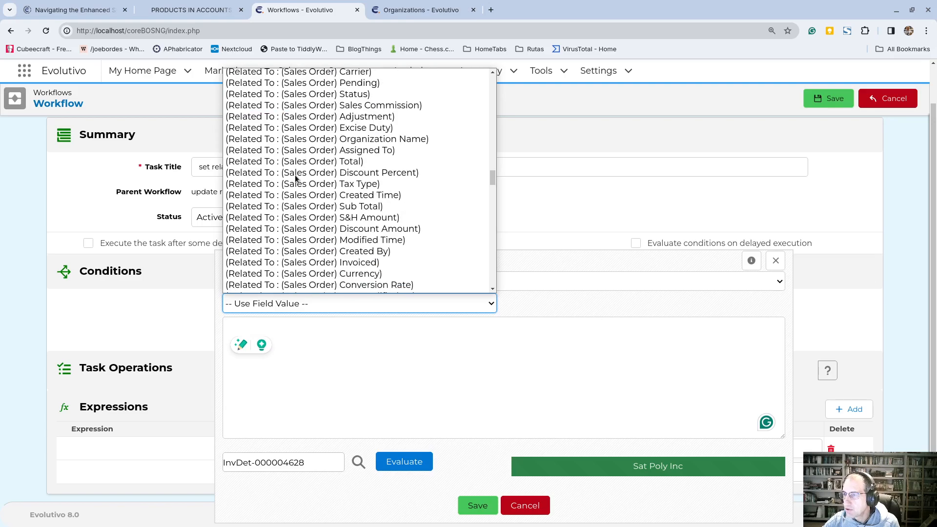
pyautogui.scroll(-8, 296, 178)
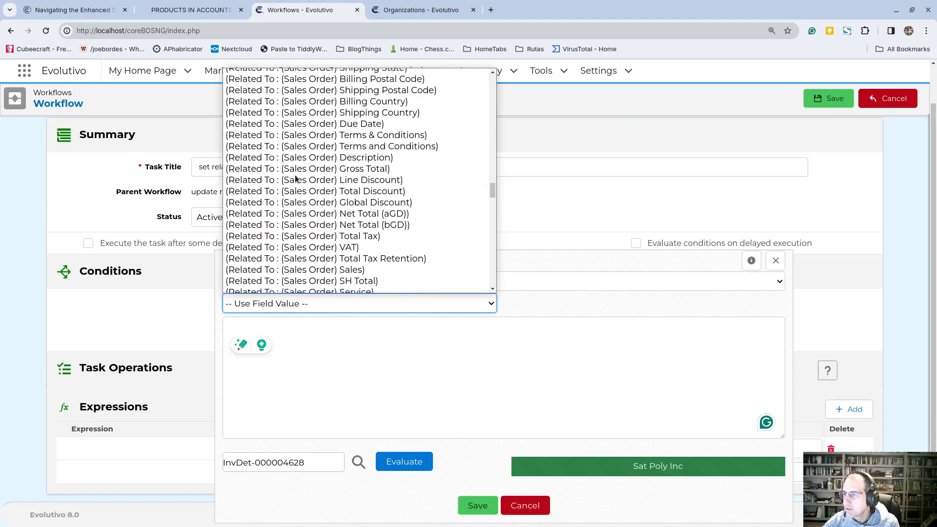
pyautogui.scroll(-14, 292, 173)
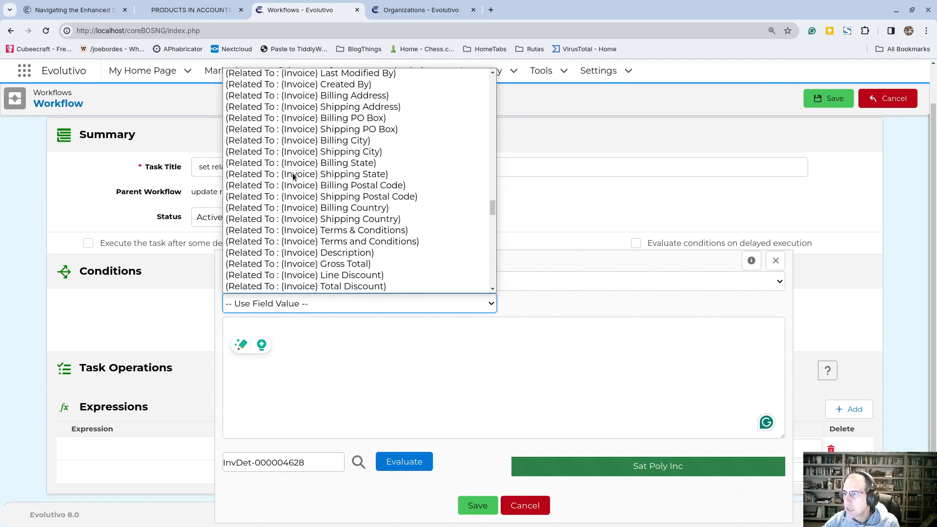
pyautogui.scroll(-5, 293, 177)
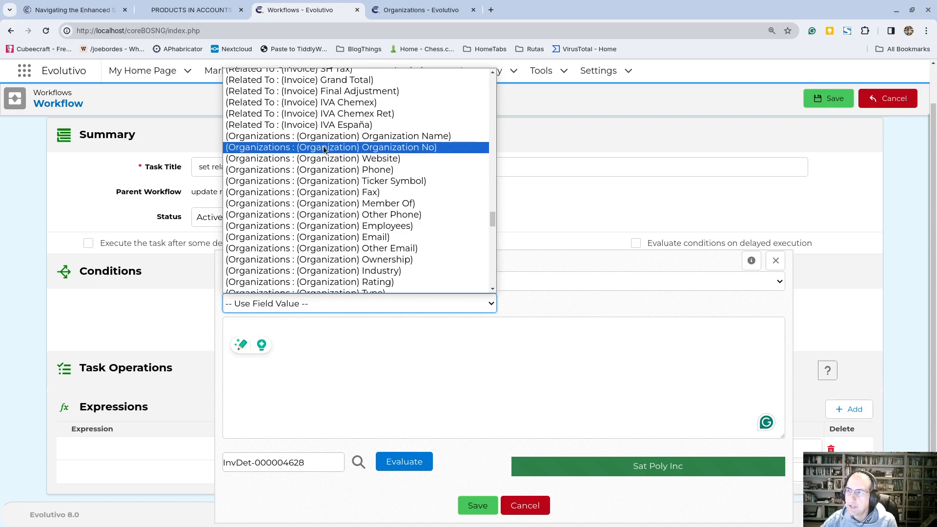
pyautogui.scroll(-5, 347, 214)
pyautogui.scroll(-5, 343, 217)
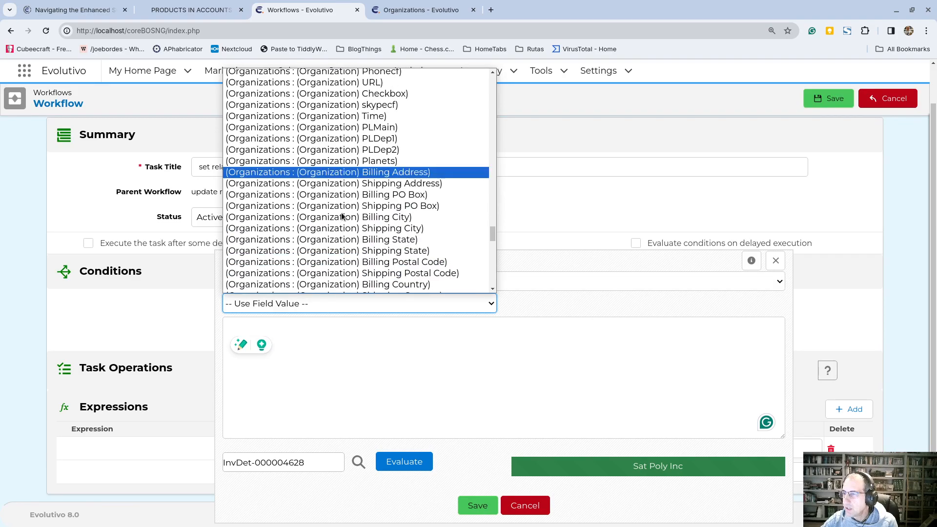
pyautogui.scroll(-2, 341, 216)
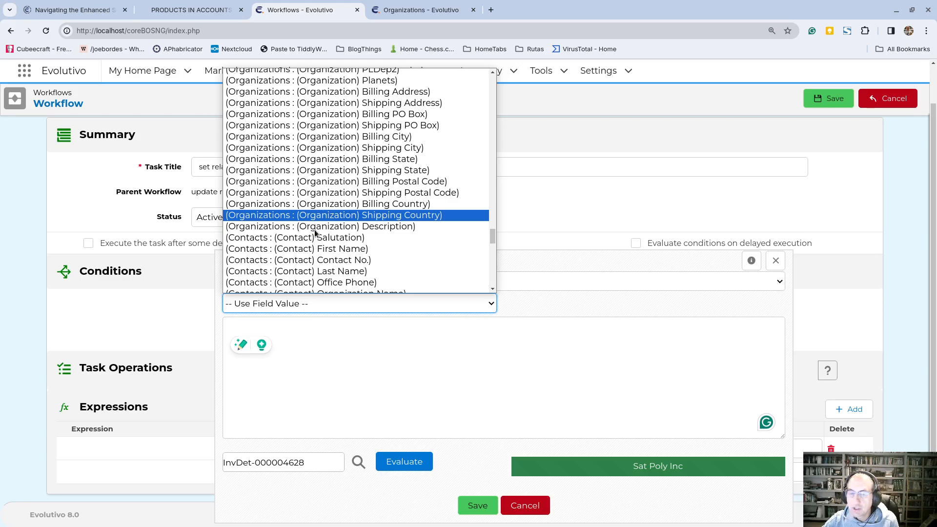
pyautogui.scroll(5, 331, 234)
pyautogui.scroll(20, 331, 234)
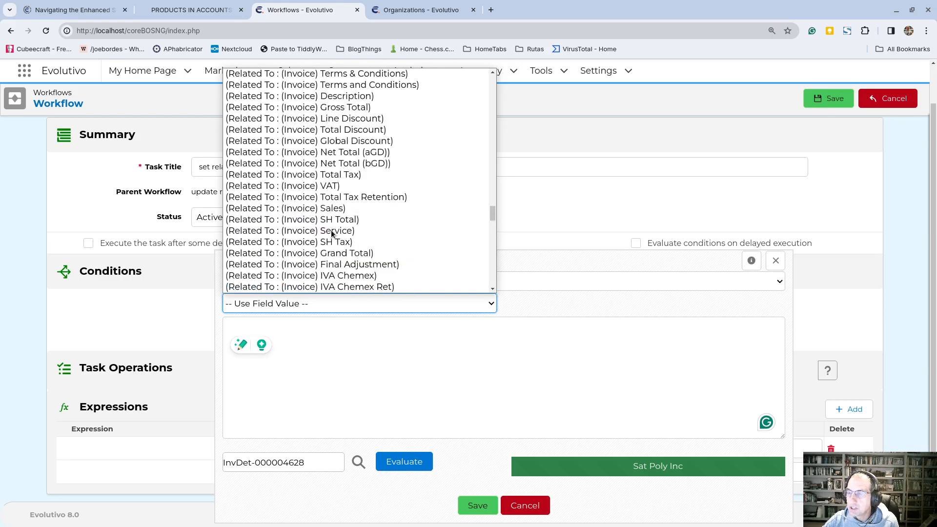
pyautogui.scroll(20, 331, 233)
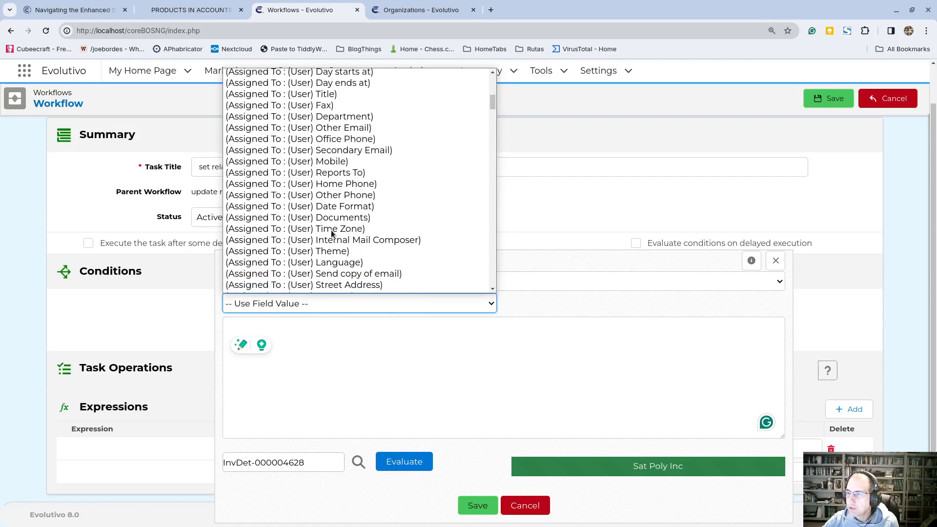
pyautogui.scroll(10, 331, 230)
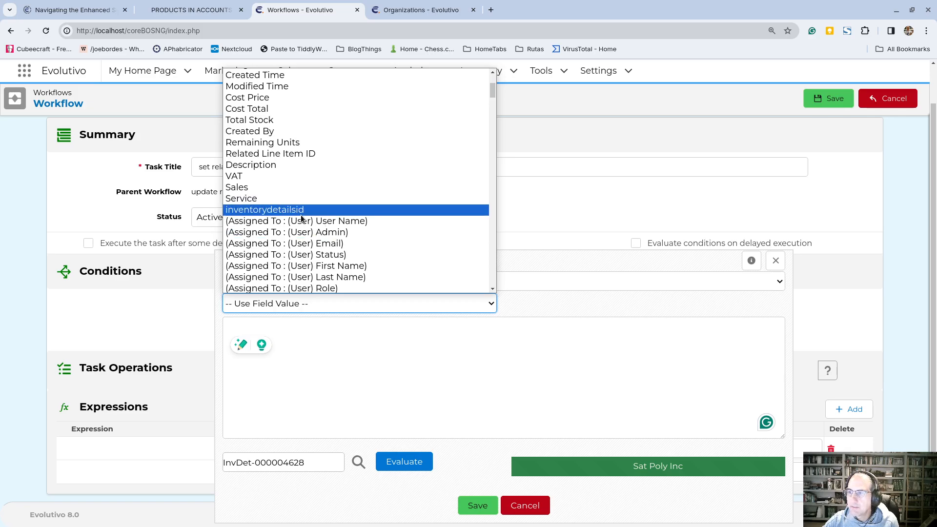
# Insert the related organization's Website field as the value, giving $(account_id : (Accounts) website).
pyautogui.scroll(-15, 322, 219)
pyautogui.scroll(-20, 327, 222)
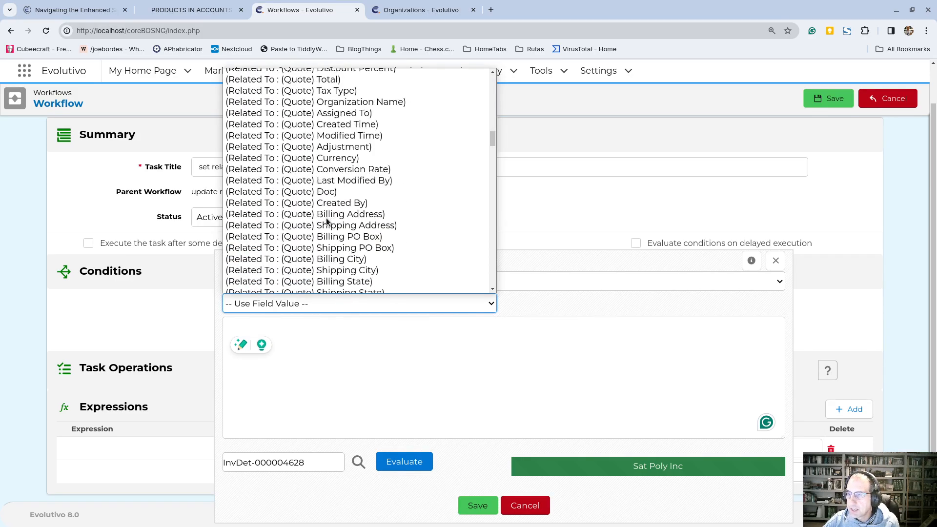
pyautogui.scroll(-20, 327, 221)
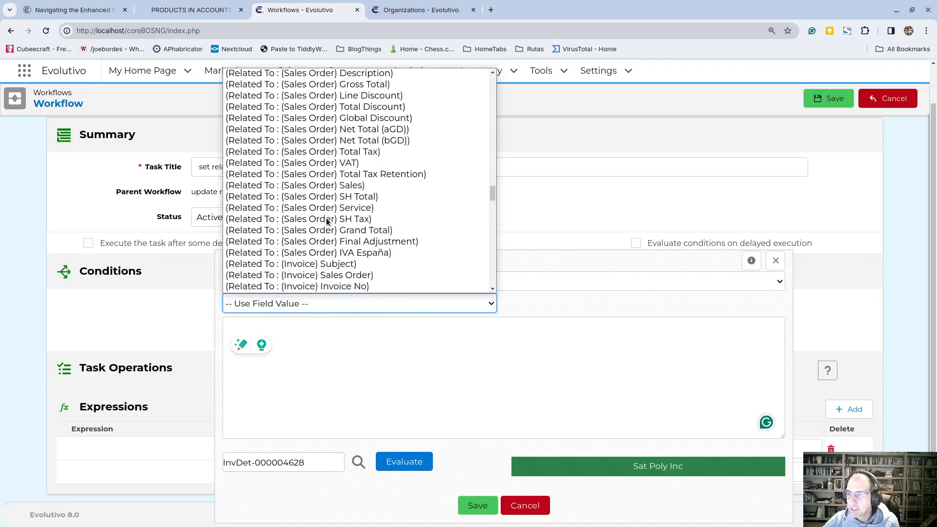
pyautogui.scroll(-15, 326, 221)
pyautogui.scroll(4, 326, 205)
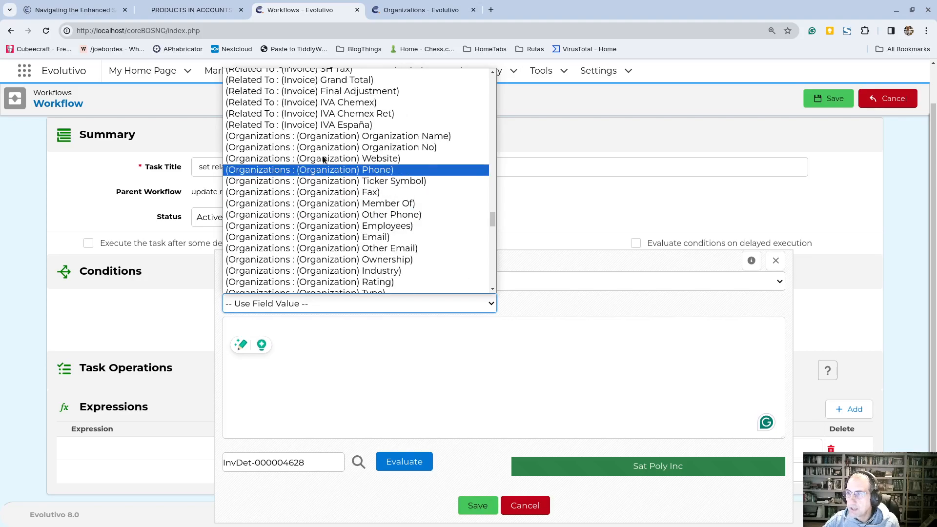
pyautogui.click(323, 155)
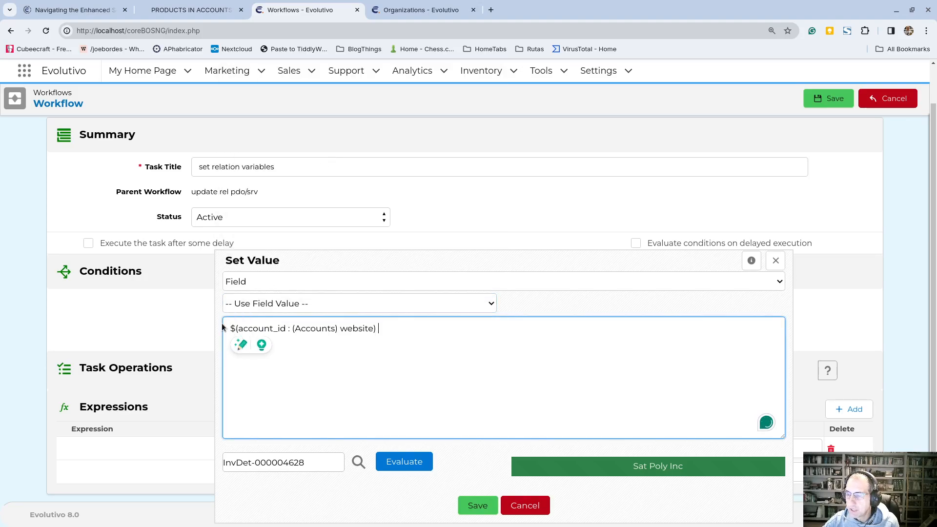
# Replace website with id in the value, giving $(account_id : (Accounts) id), and evaluate it against InvDet-000004628.
pyautogui.doubleClick(348, 330)
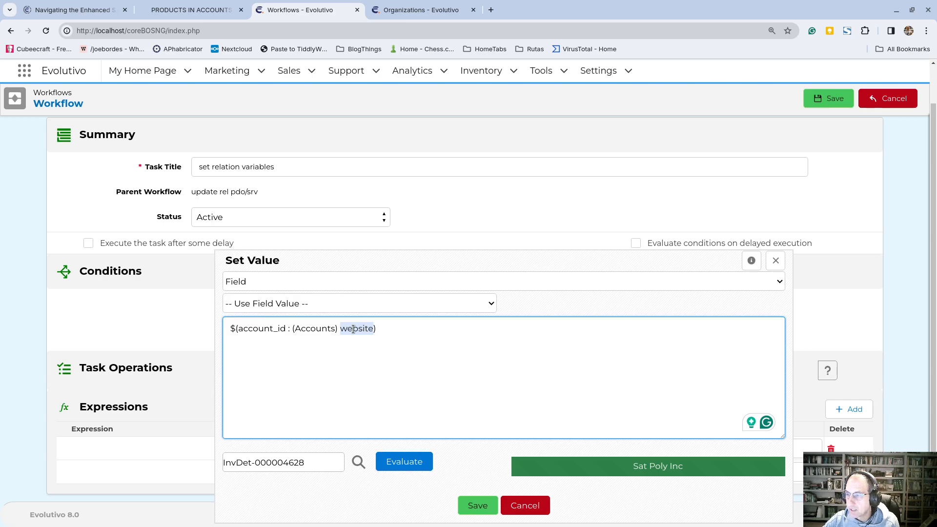
pyautogui.press('BackSpace')
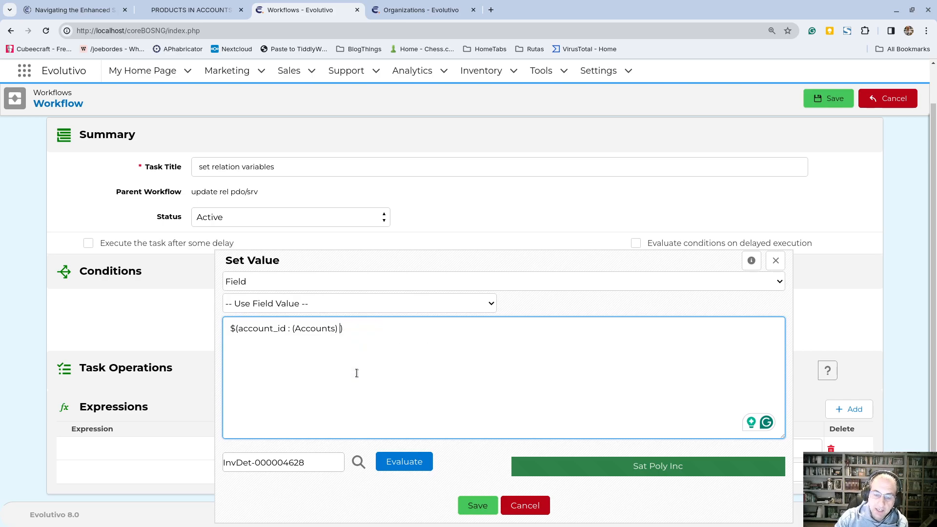
pyautogui.write('id')
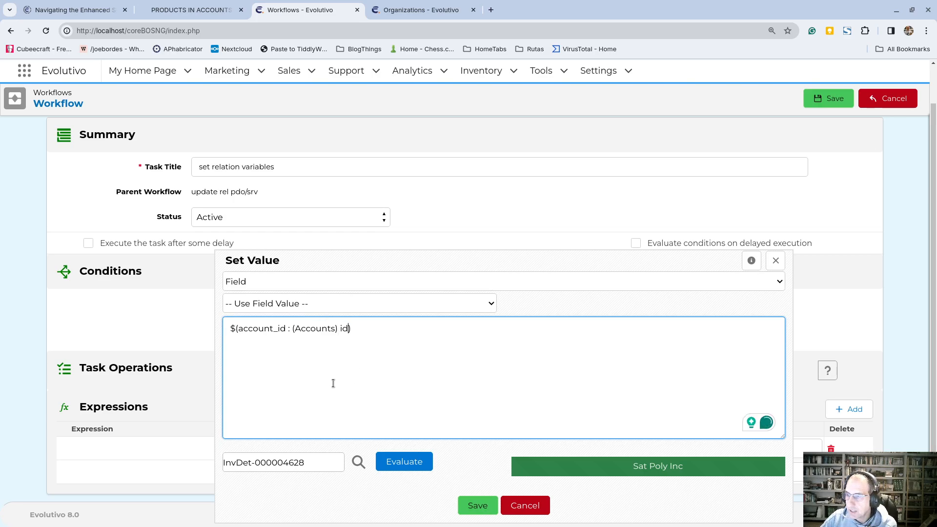
pyautogui.click(399, 464)
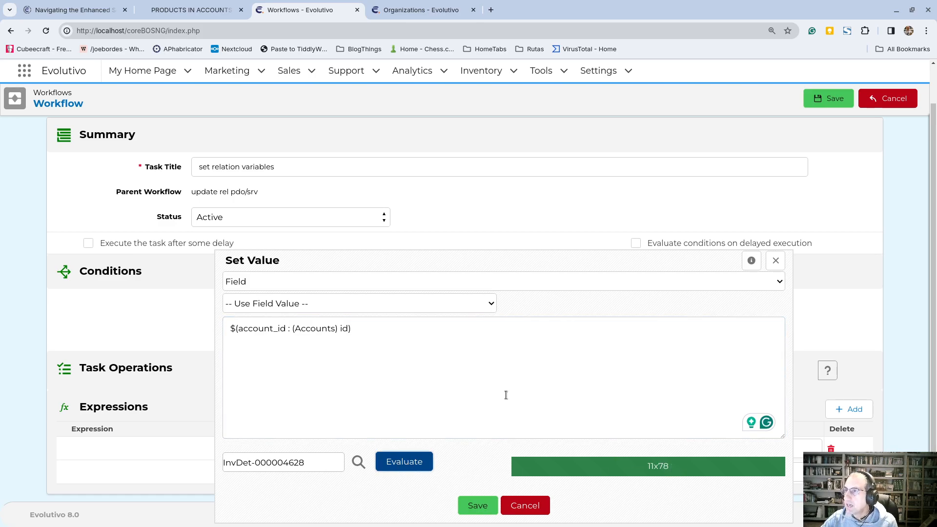
# Compare the evaluated ID with the record number in the Sat Poly Inc organization's address, and save the expression value.
pyautogui.click(421, 10)
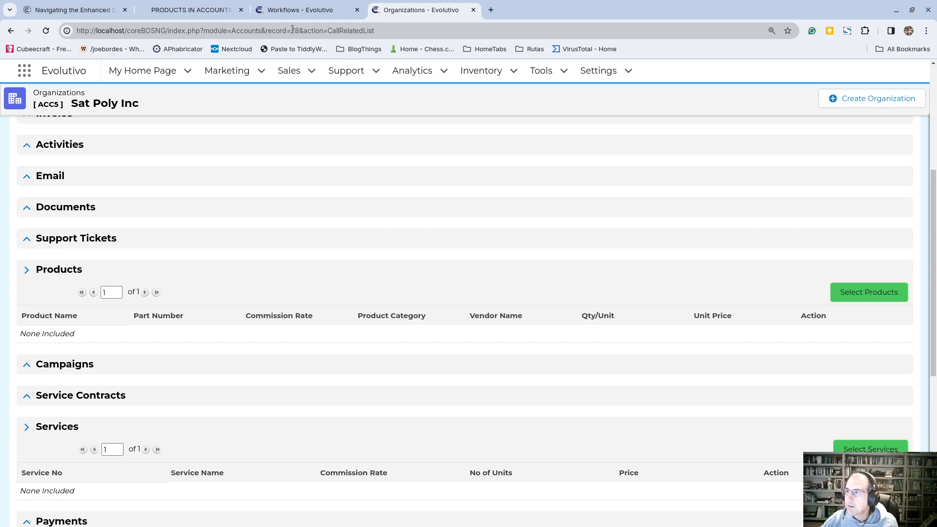
pyautogui.moveTo(289, 70)
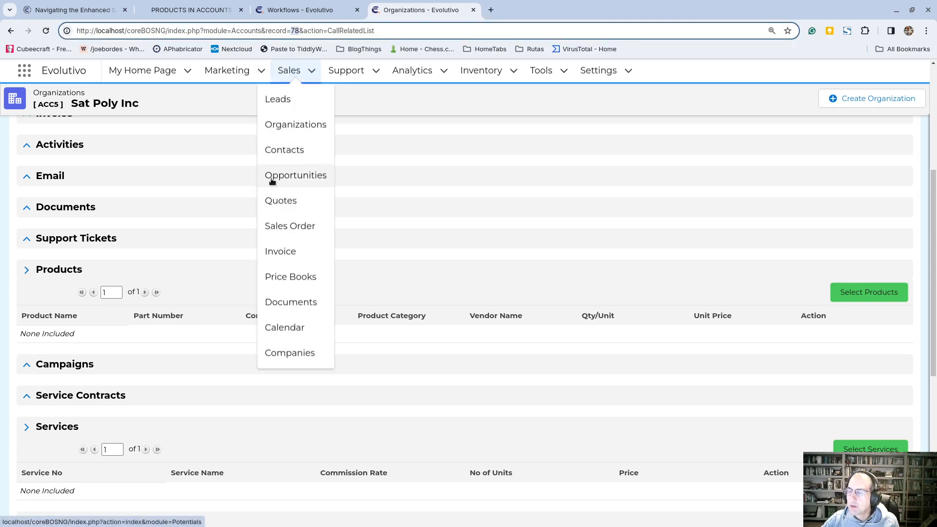
pyautogui.click(283, 10)
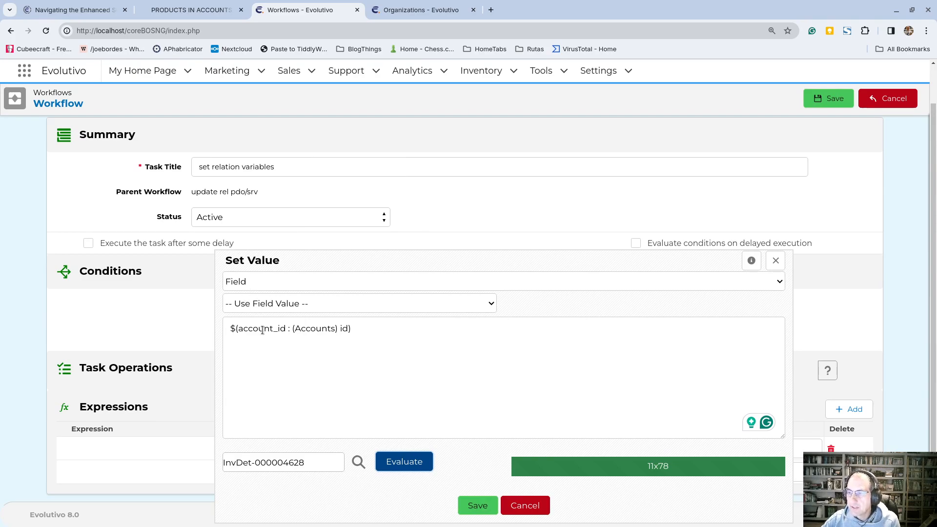
pyautogui.click(471, 506)
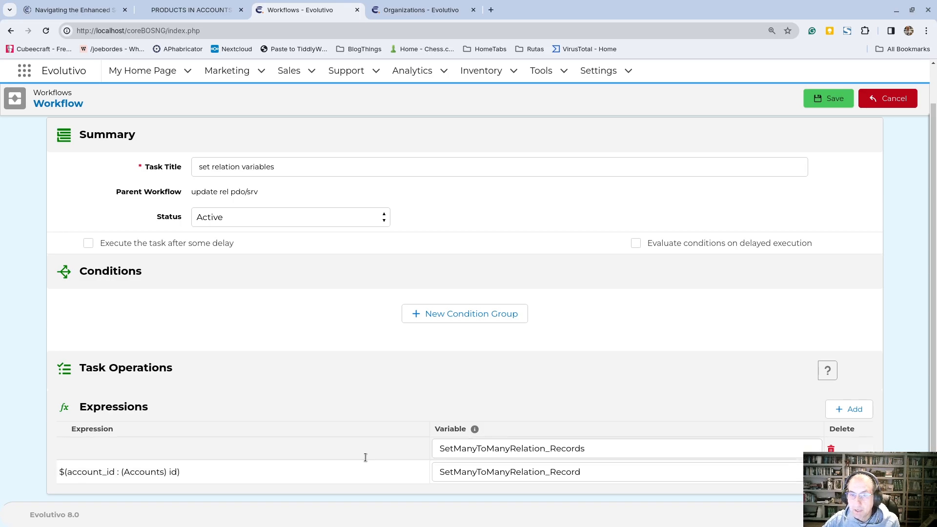
# Set the SetManyToManyRelation_Records expression to type Field and insert the related product's Website field.
pyautogui.click(157, 445)
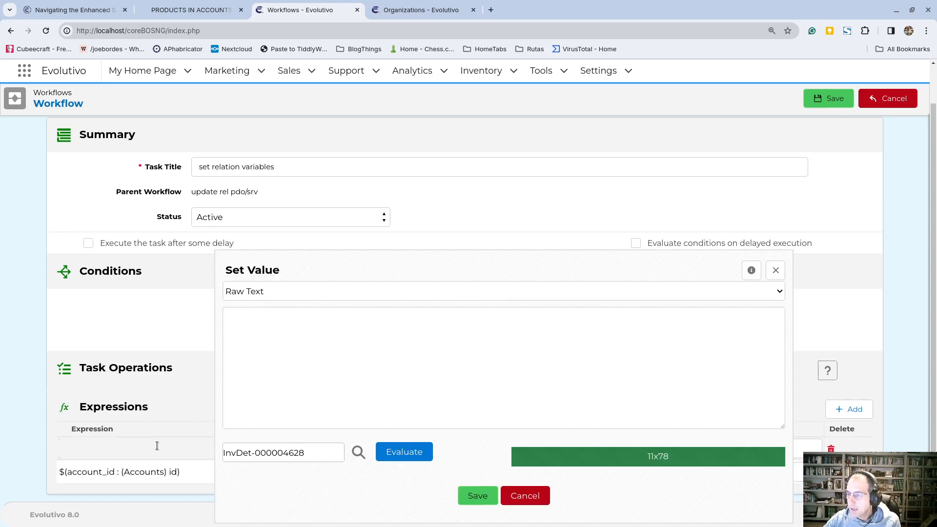
pyautogui.click(238, 295)
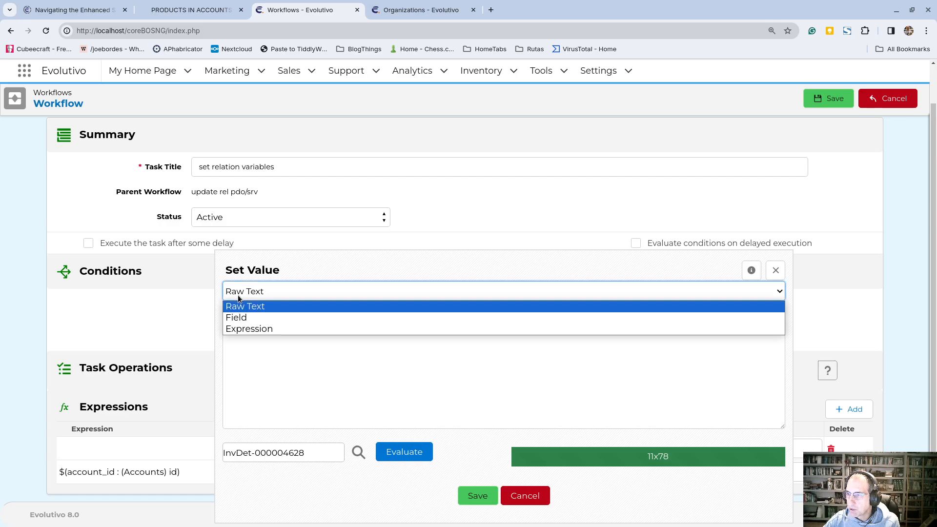
pyautogui.click(264, 315)
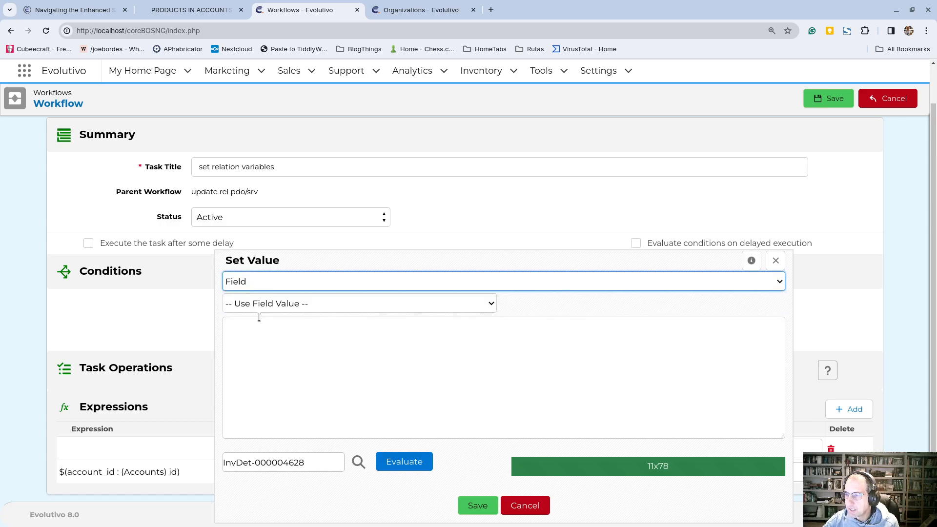
pyautogui.click(291, 304)
pyautogui.scroll(-15, 315, 222)
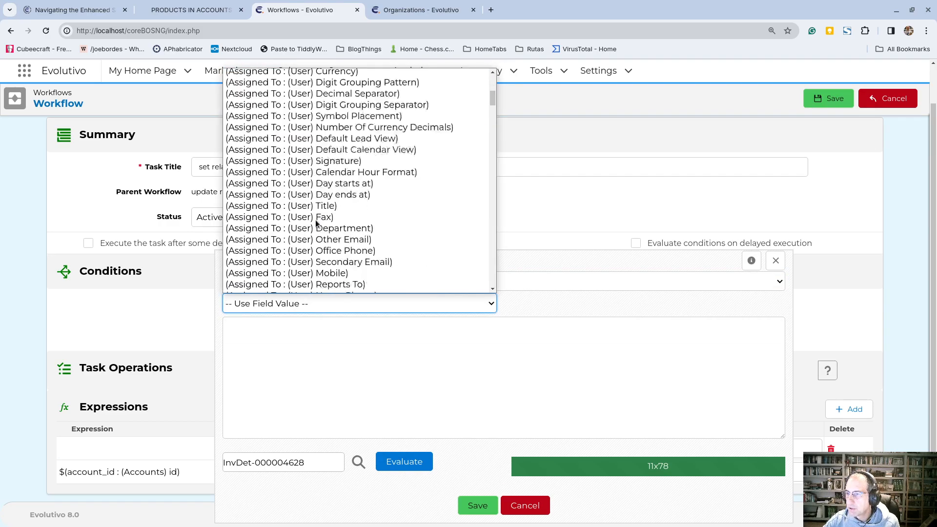
pyautogui.scroll(-3, 316, 223)
pyautogui.scroll(5, 315, 223)
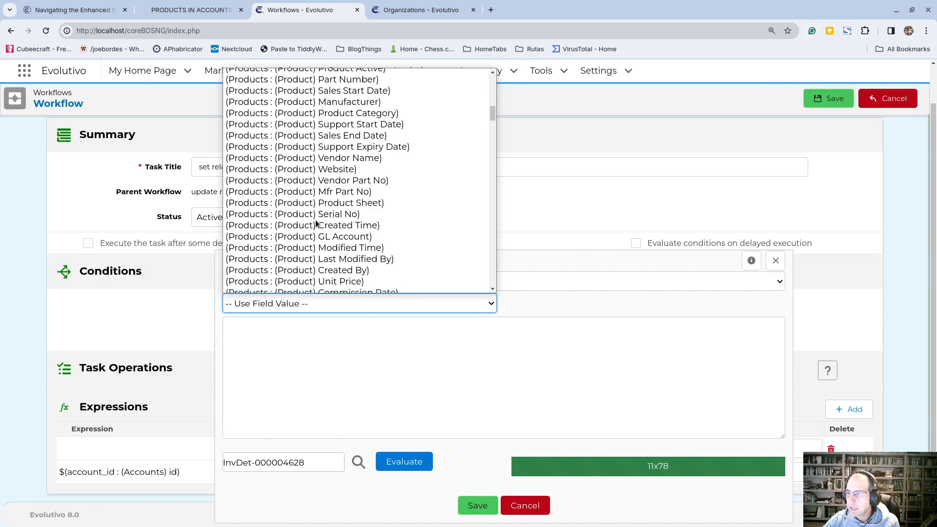
pyautogui.click(316, 171)
# Change the value to $(productid : (Products) id), evaluate it against InvDet-000004628 and save it.
pyautogui.doubleClick(352, 329)
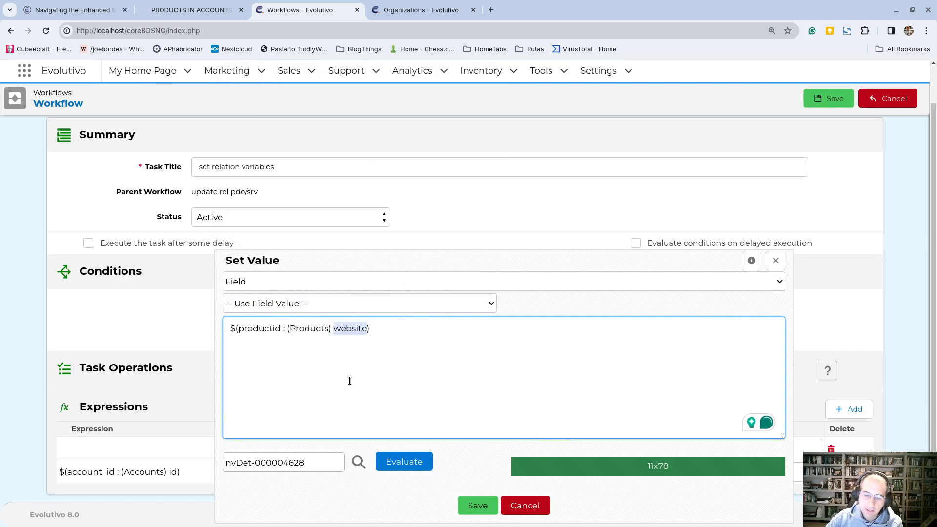
pyautogui.write('id')
pyautogui.press('End')
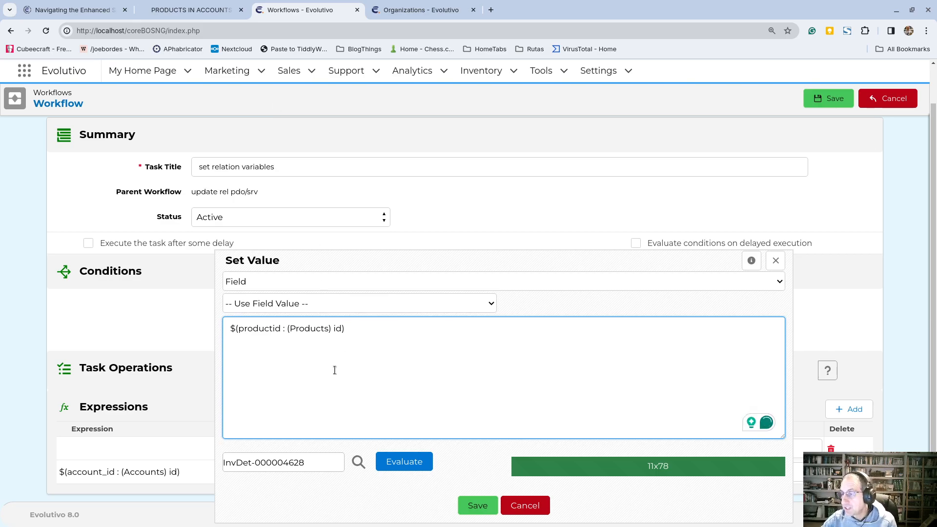
pyautogui.click(417, 461)
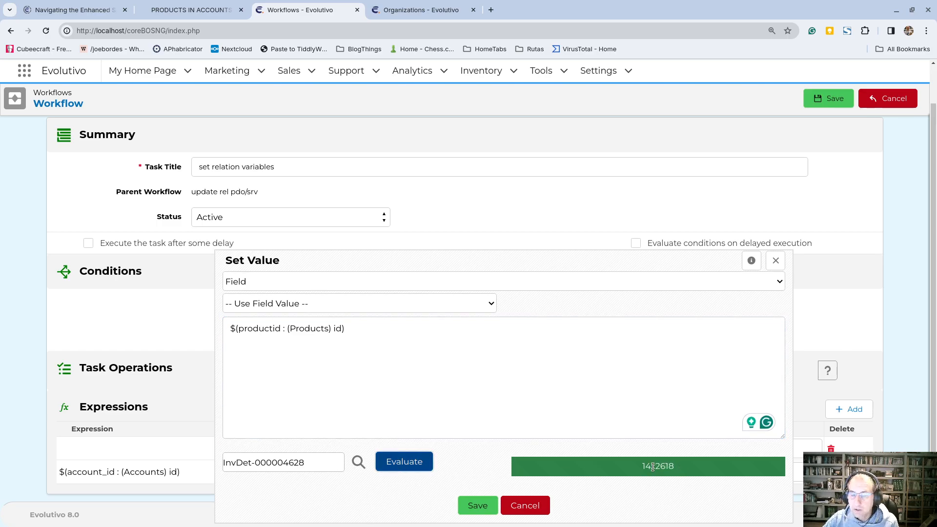
pyautogui.click(481, 506)
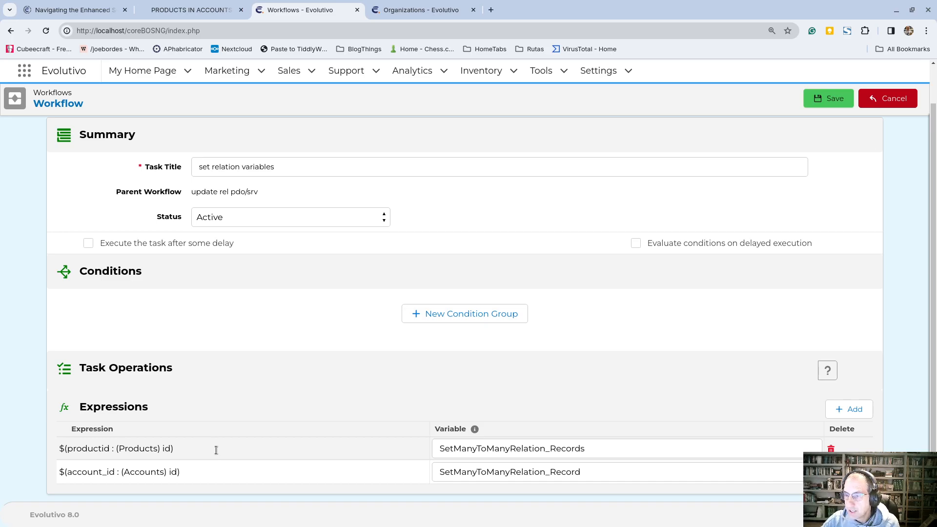
# Reopen the SetManyToManyRelation_Records value, and examine the module choices of the Products field while editing Inventory Details record InvDet-000004628.
pyautogui.click(216, 450)
pyautogui.click(394, 334)
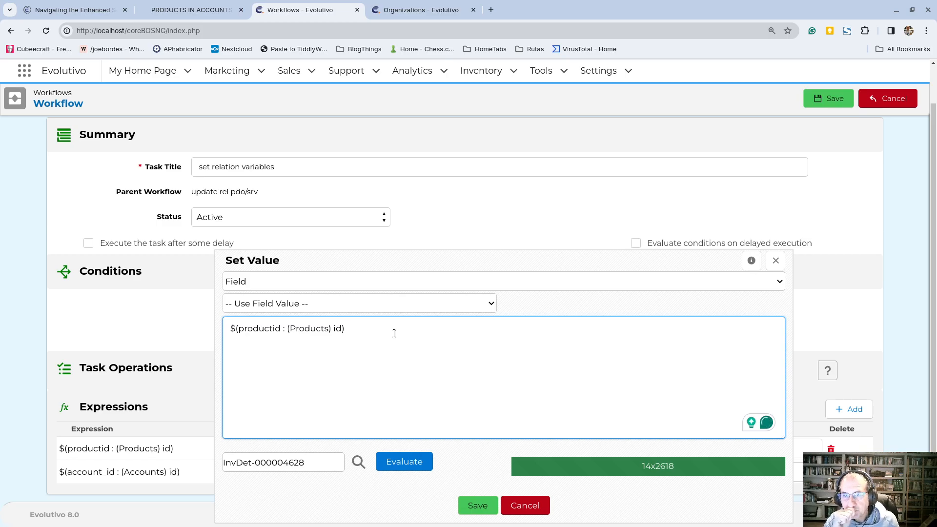
pyautogui.click(421, 10)
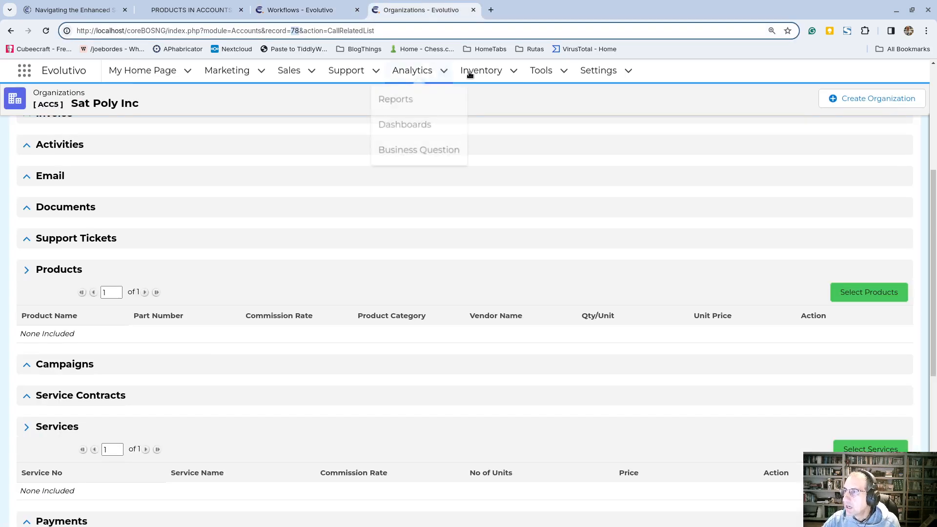
pyautogui.moveTo(466, 71)
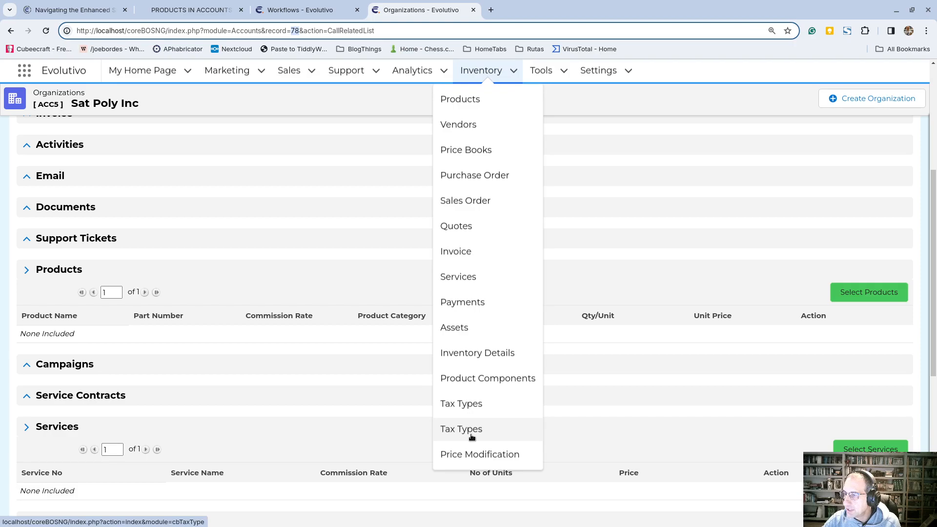
pyautogui.click(471, 355)
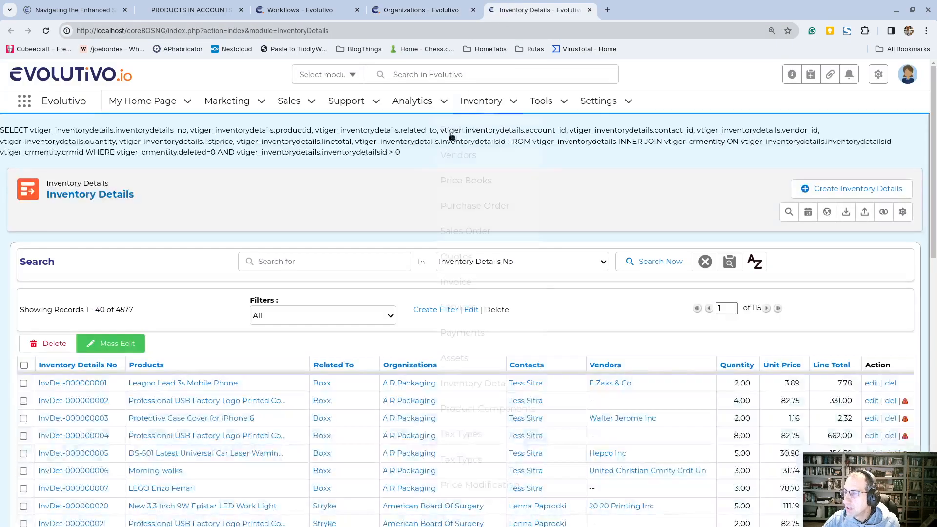
pyautogui.click(778, 309)
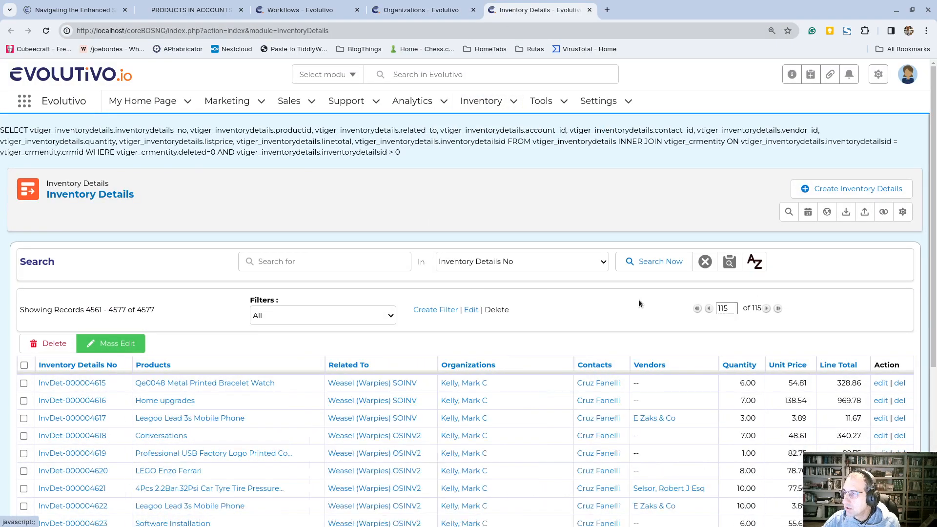
pyautogui.scroll(-5, 187, 309)
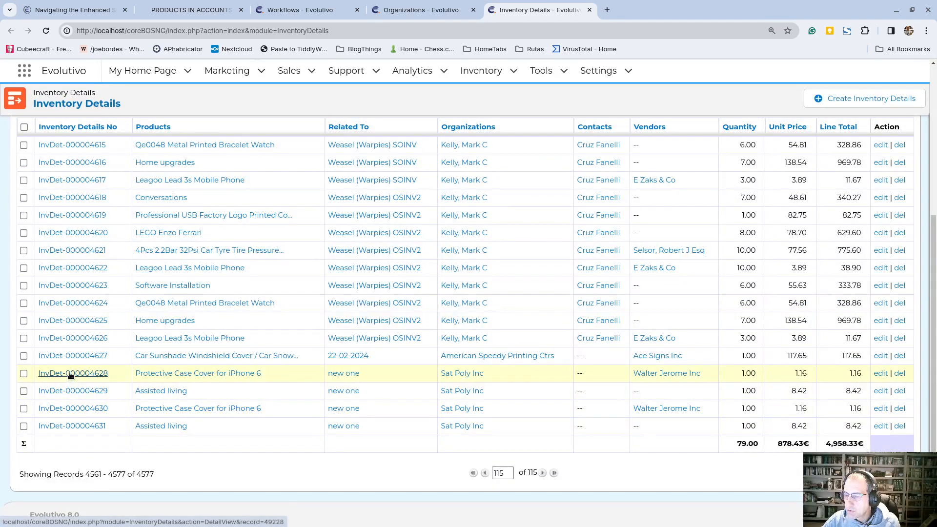
pyautogui.click(69, 374)
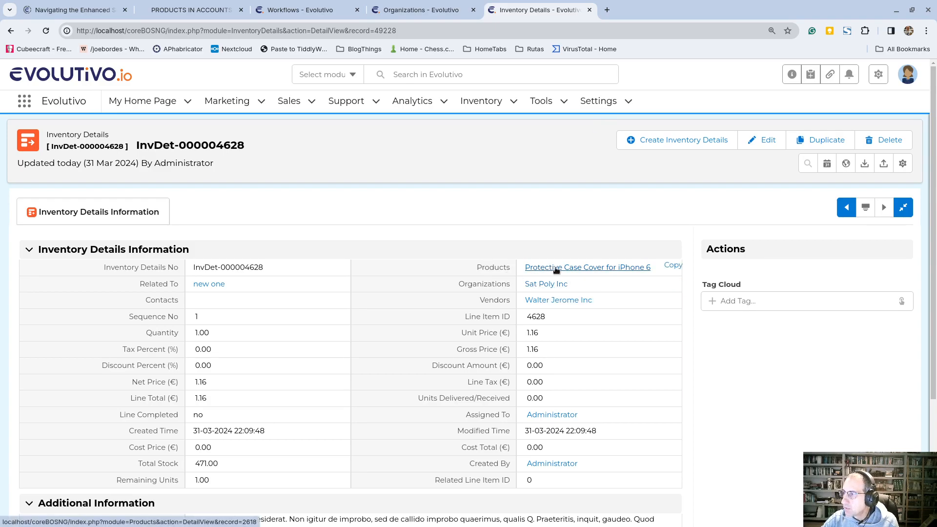
pyautogui.click(760, 144)
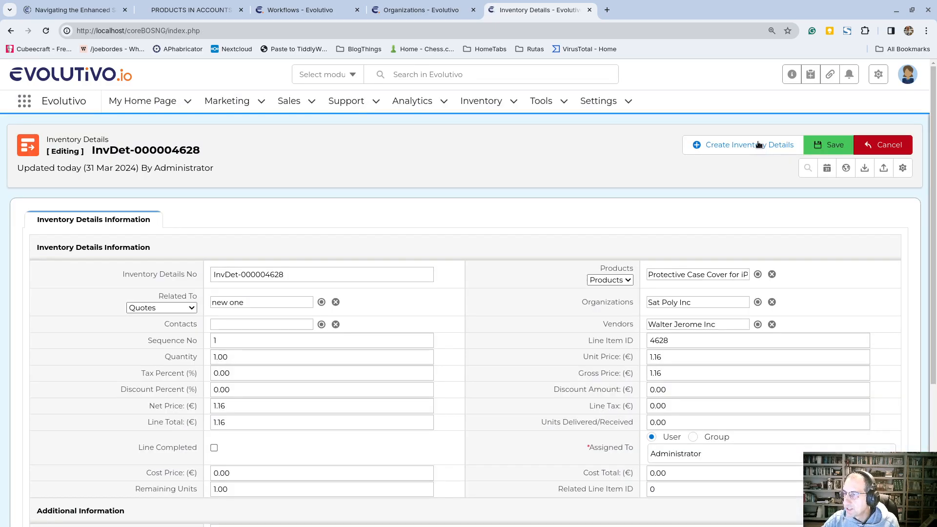
pyautogui.click(619, 280)
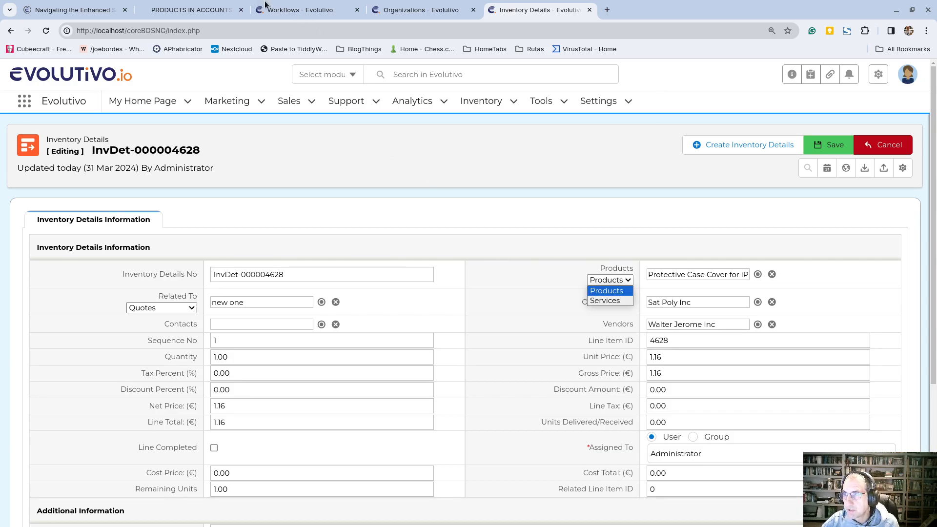
# Evaluate the $(productid : (Products) id) value in the workflow task against record InvDet-000004629 from the last page of records.
pyautogui.click(297, 10)
pyautogui.click(298, 10)
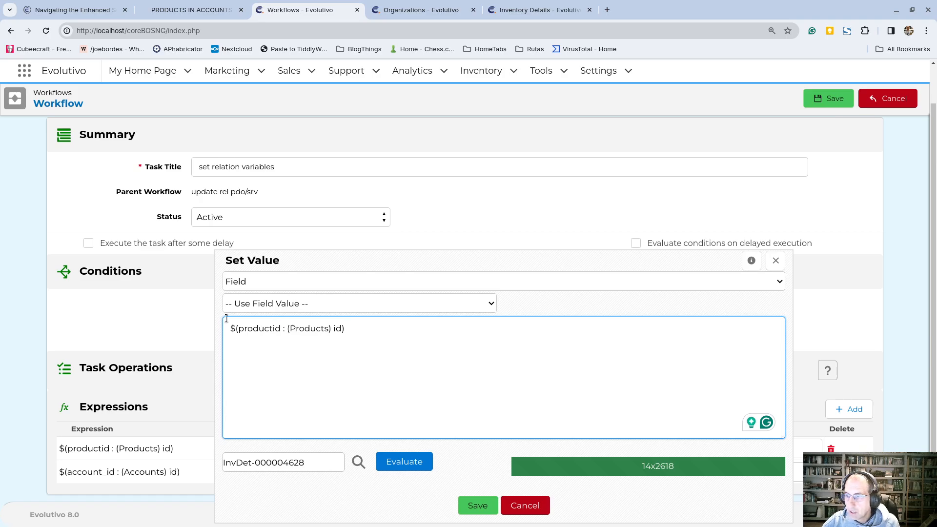
pyautogui.click(311, 462)
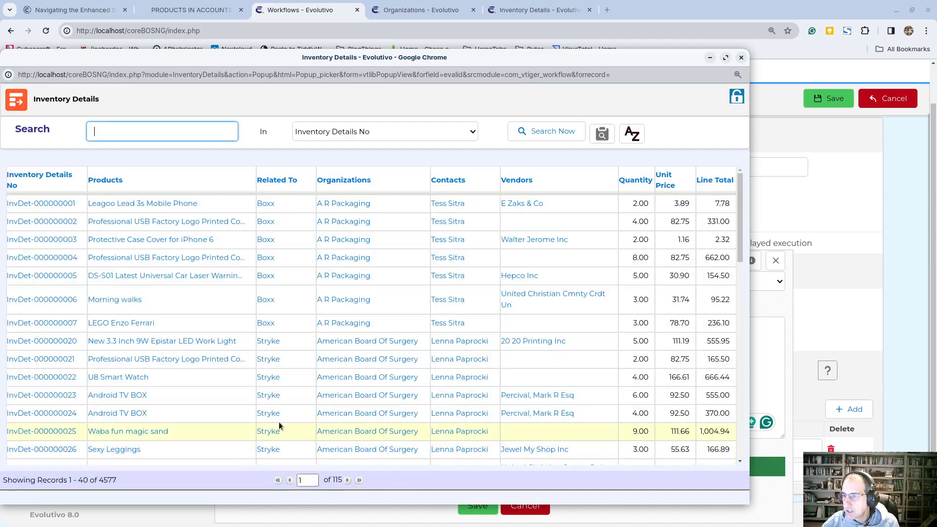
pyautogui.click(359, 481)
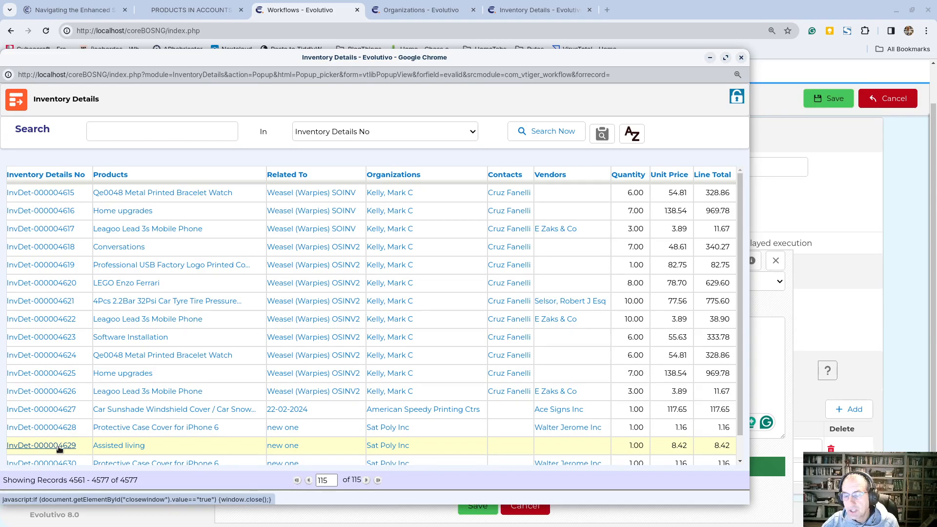
pyautogui.click(59, 449)
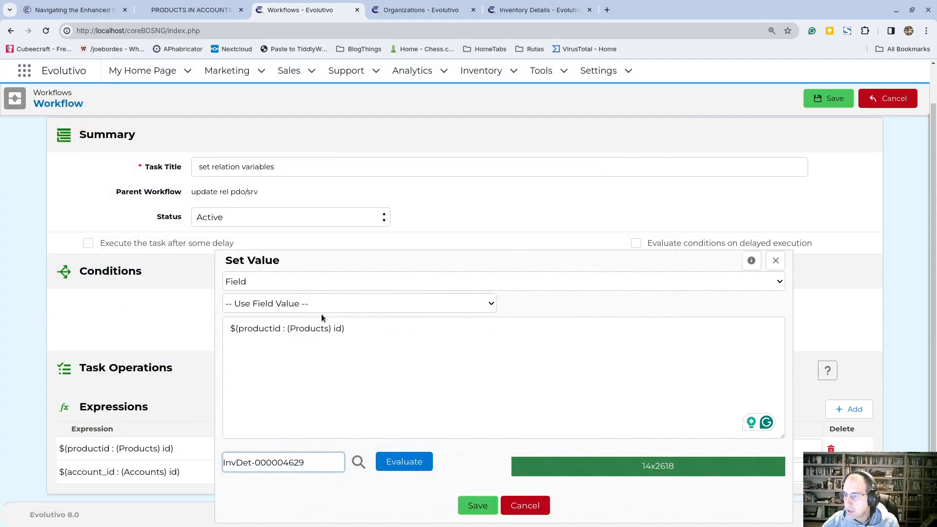
pyautogui.click(396, 463)
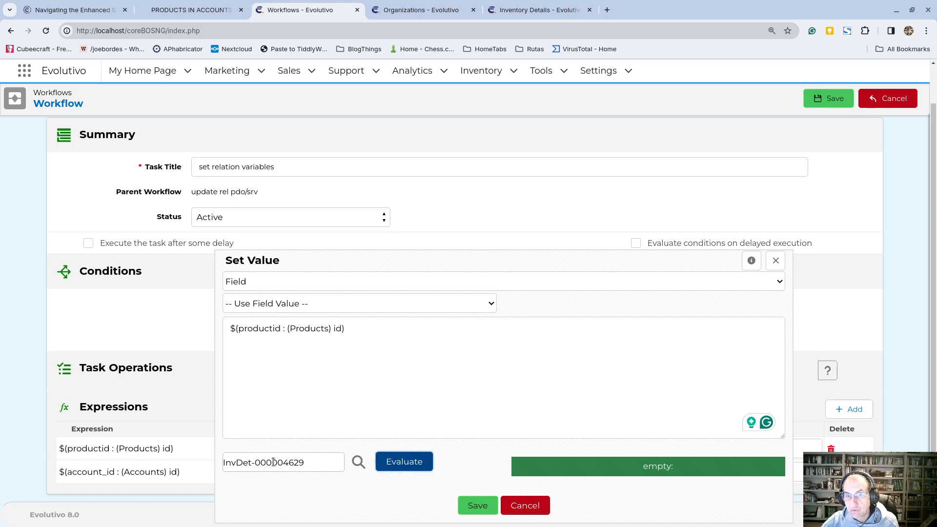
# Start turning the value into a conditional by entering if $(productid : (Products) id) != 0.
pyautogui.click(349, 332)
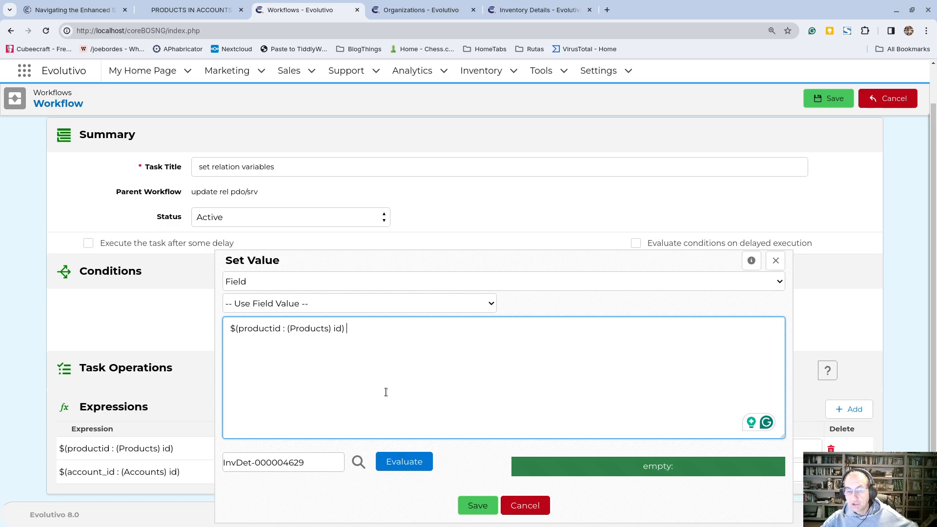
pyautogui.write('if')
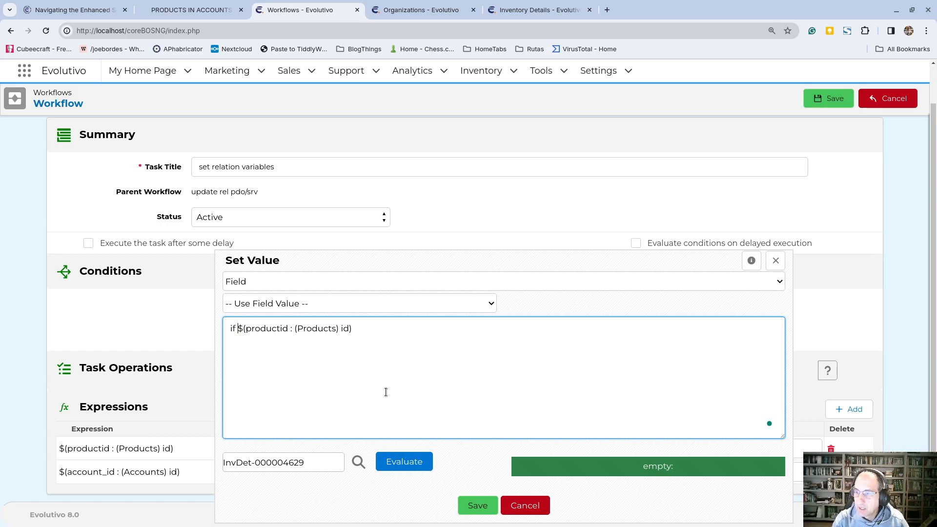
pyautogui.hotkey('shift', 'End')
pyautogui.hotkey('ctrl', 'c')
pyautogui.press('End')
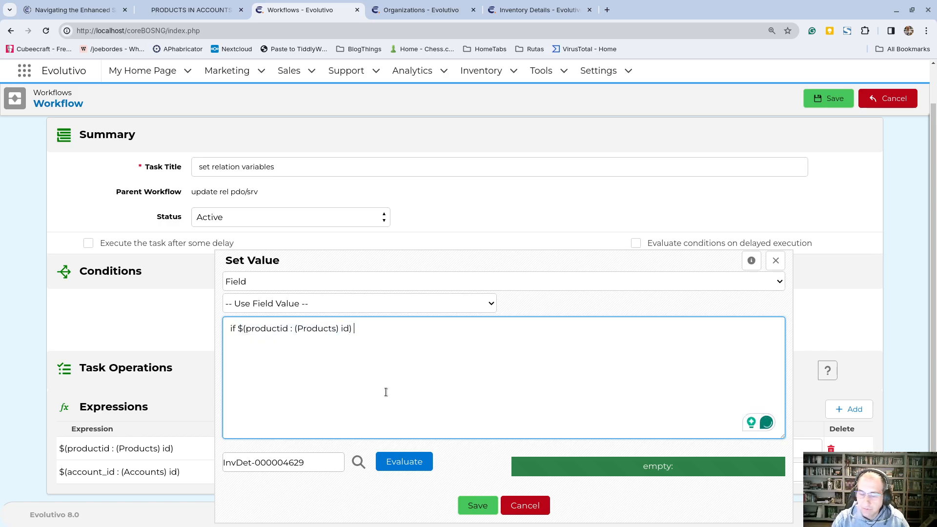
pyautogui.write('==')
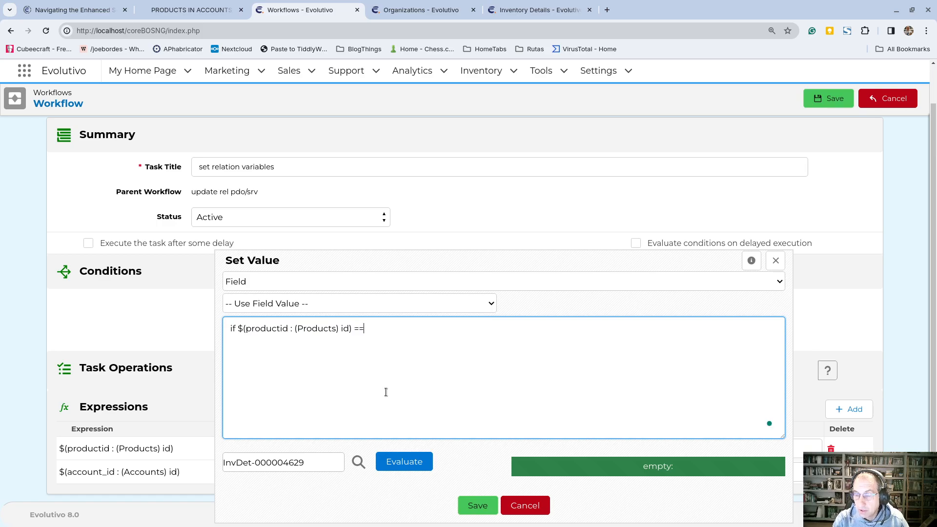
pyautogui.press('BackSpace')
pyautogui.press('BackSpace')
pyautogui.press('BackSpace')
pyautogui.write('!= 0')
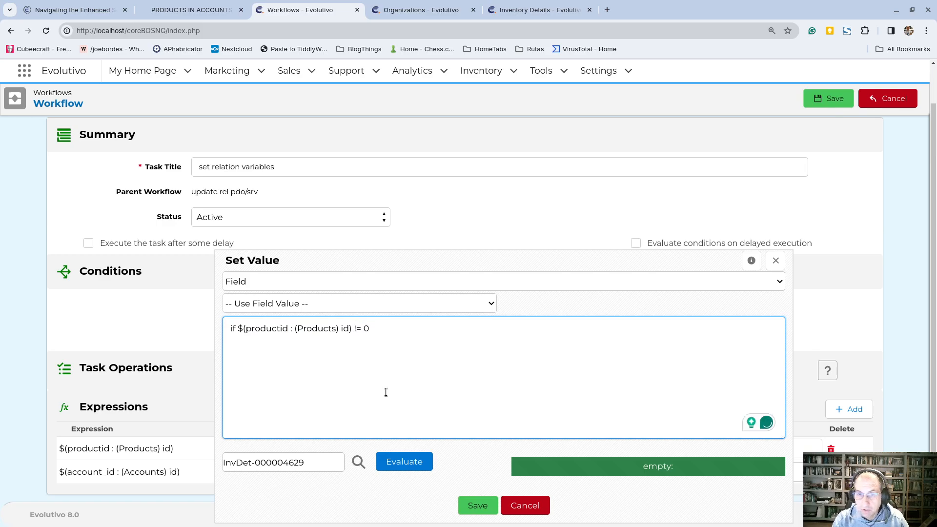
# Extend the conditional with then $(productid : (Products) id) else, leaving the else branch without a field reference.
pyautogui.write(' then')
pyautogui.hotkey('ctrl', 'v')
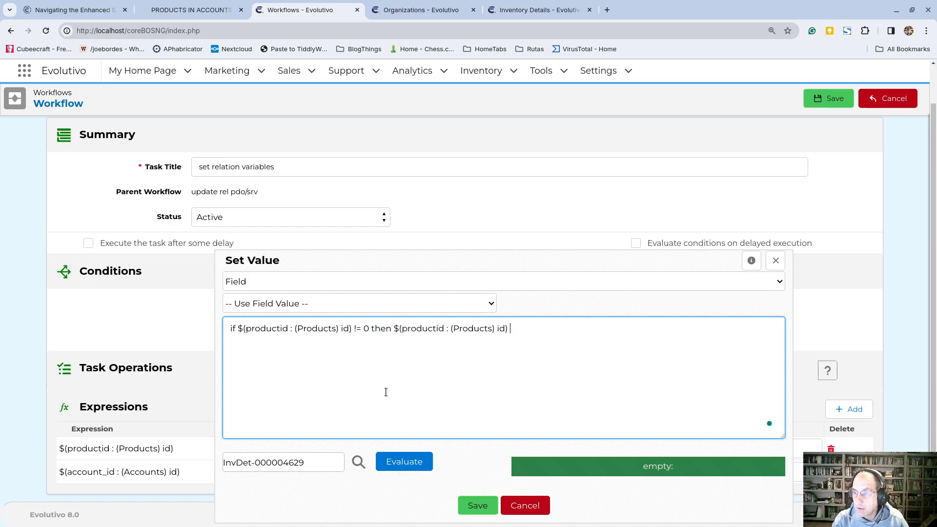
pyautogui.write('else')
pyautogui.hotkey('ctrl', 'v')
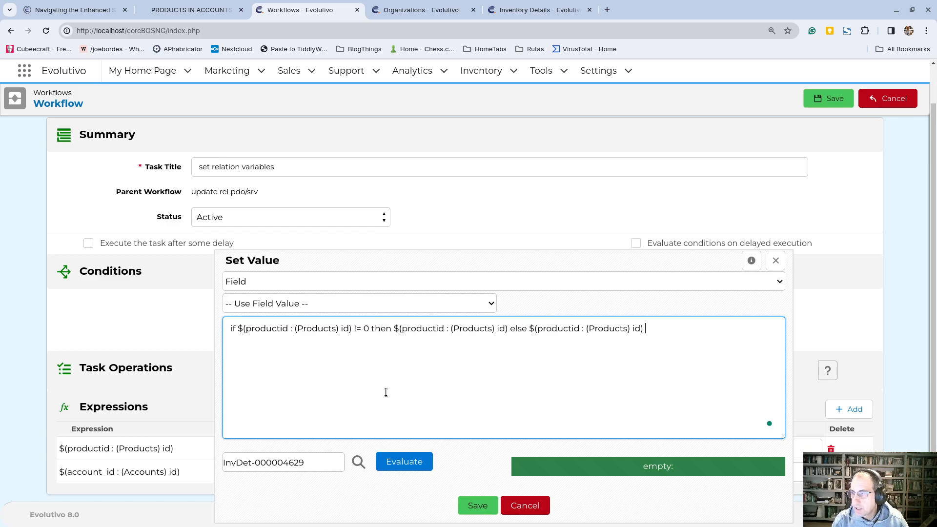
pyautogui.press('Left')
pyautogui.press('Left')
pyautogui.press('Left')
pyautogui.press('Left')
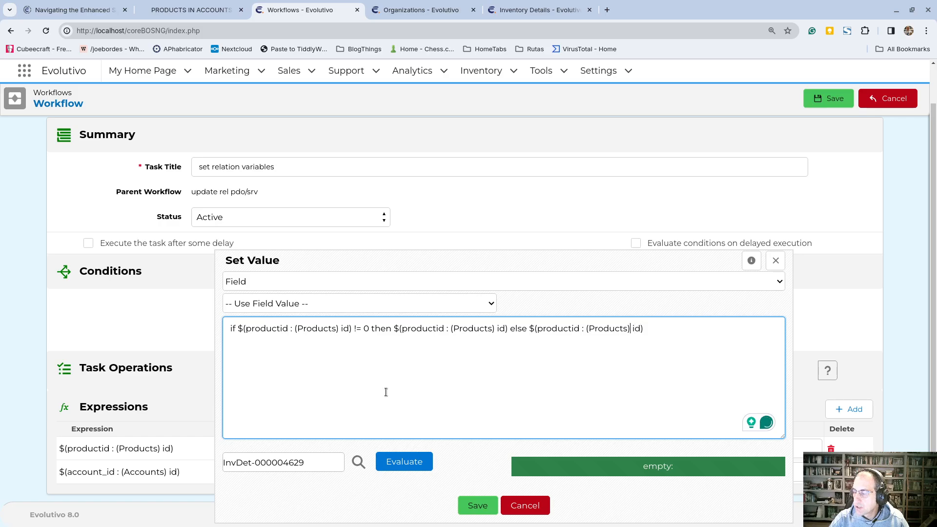
pyautogui.hotkey('ctrl', 'z')
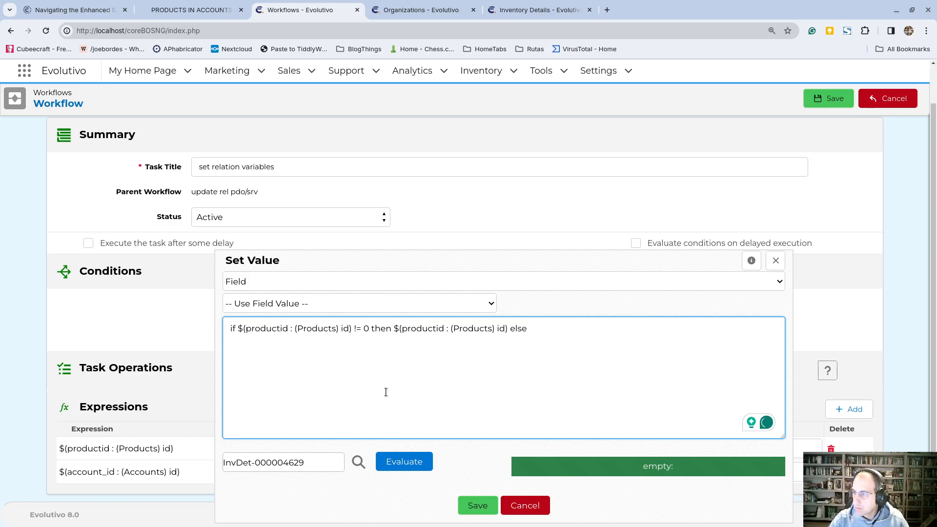
# Insert the related service's Unit Price field as the else branch, change it to $(productid : (Services) id), and close the conditional with end.
pyautogui.click(249, 303)
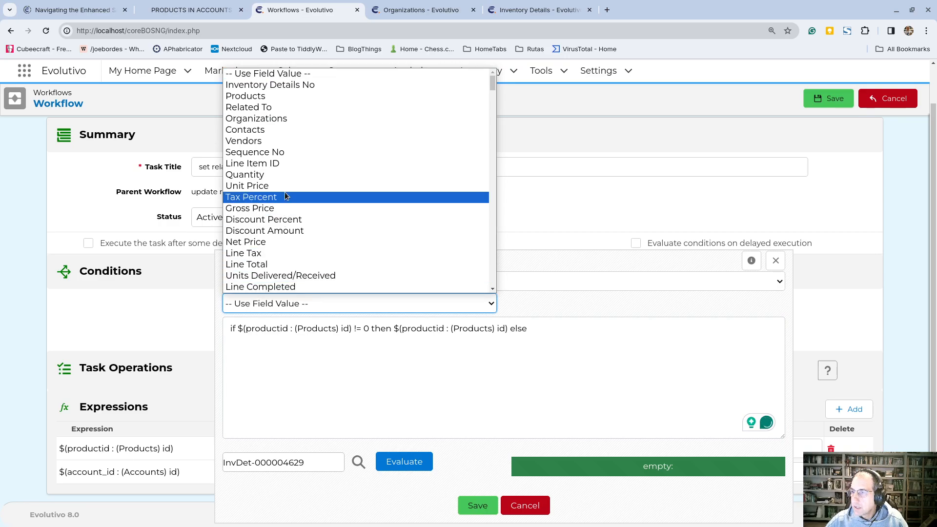
pyautogui.scroll(-15, 287, 196)
pyautogui.scroll(4, 289, 195)
pyautogui.click(306, 151)
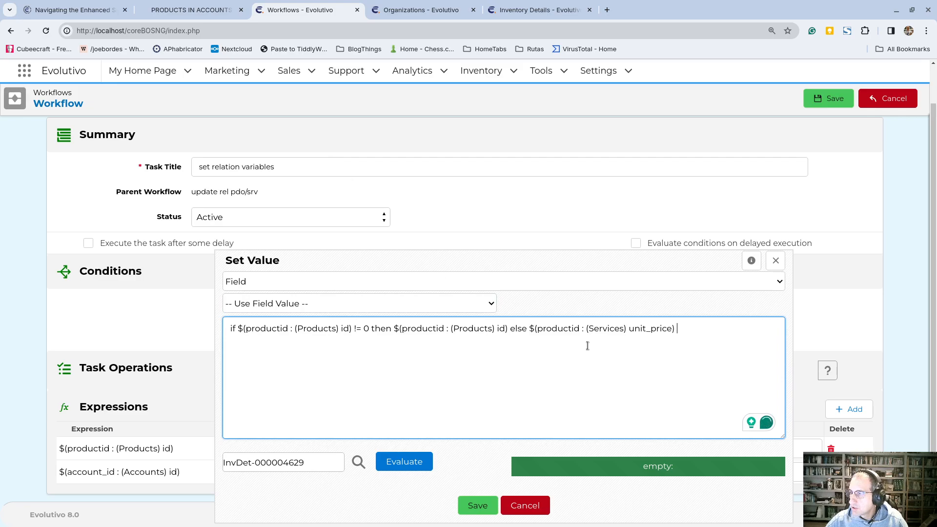
pyautogui.doubleClick(640, 329)
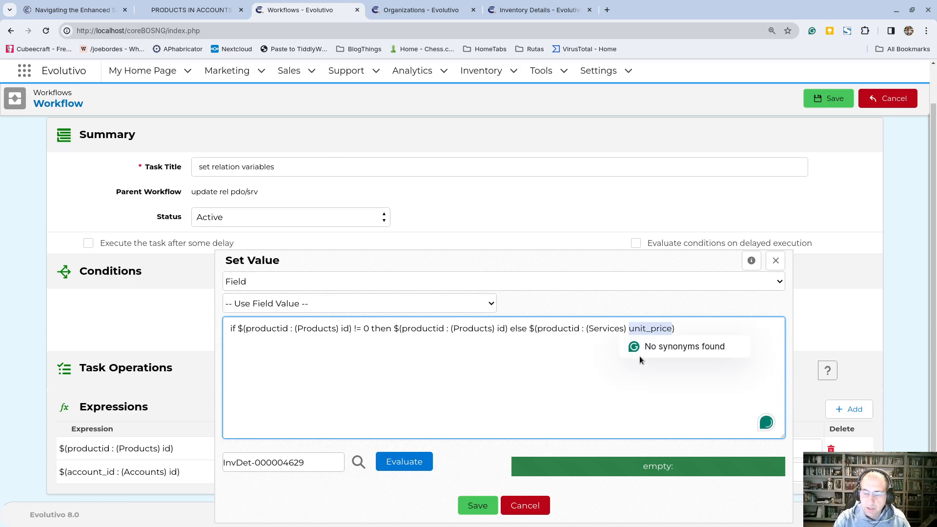
pyautogui.write('id')
pyautogui.write('end')
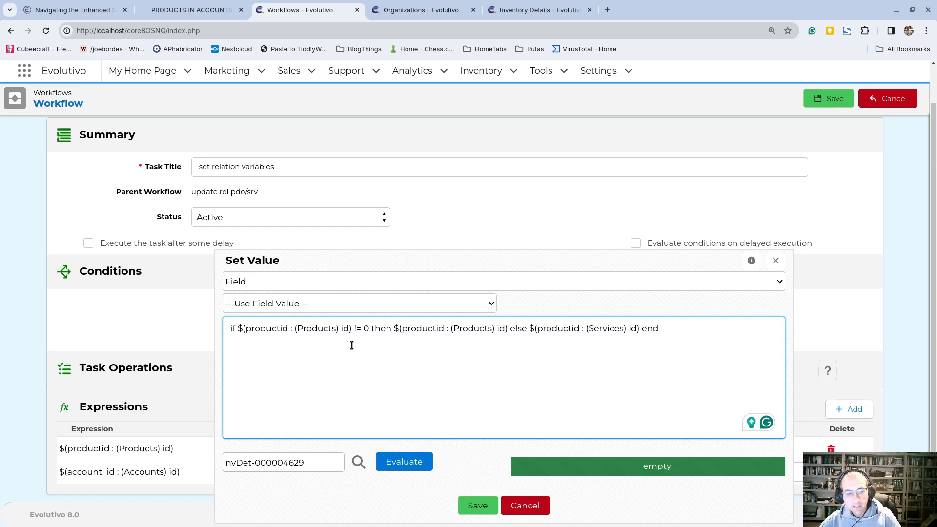
# Copy the whole conditional, switch the value type to Expression, and paste the conditional back in.
pyautogui.hotkey('ctrl', 'a')
pyautogui.hotkey('ctrl', 'c')
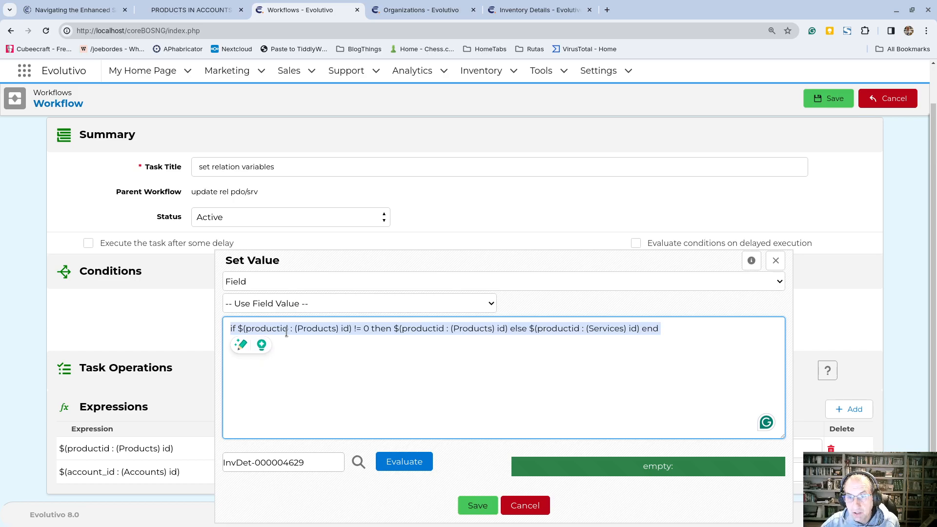
pyautogui.click(251, 281)
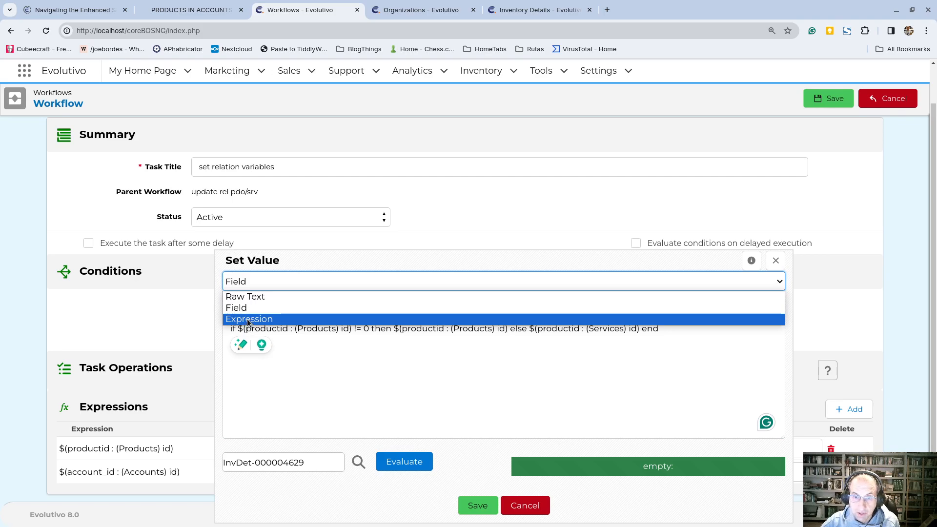
pyautogui.click(247, 319)
pyautogui.click(270, 357)
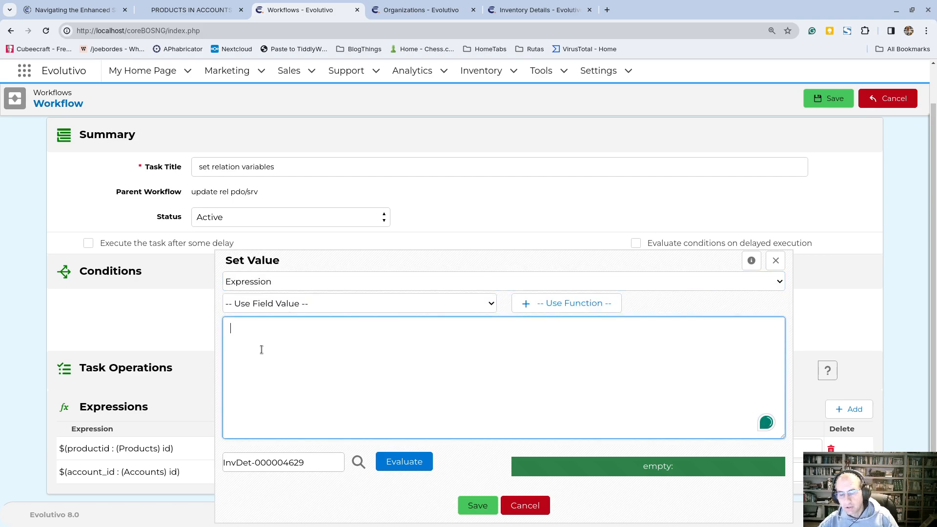
pyautogui.hotkey('ctrl', 'v')
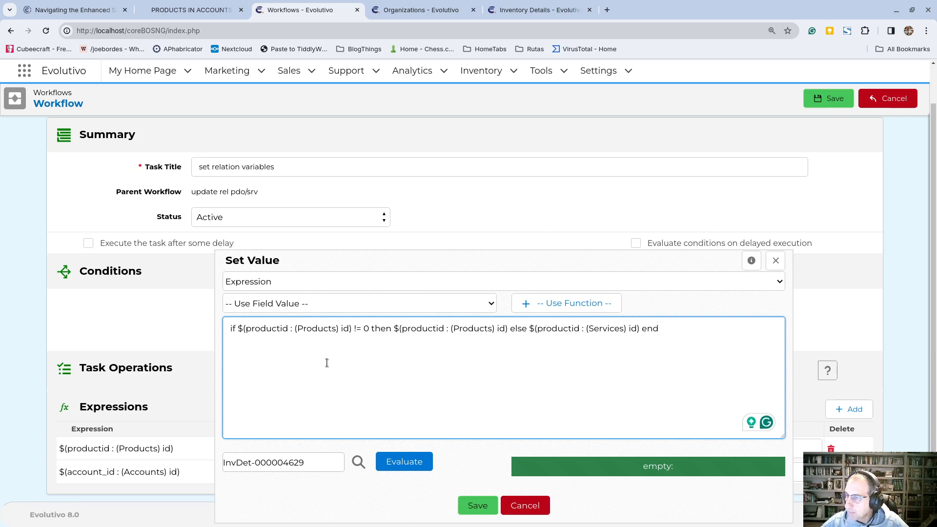
# Look up the coalesce function among the expression functions and insert it below the conditional.
pyautogui.press('Return')
pyautogui.click(523, 303)
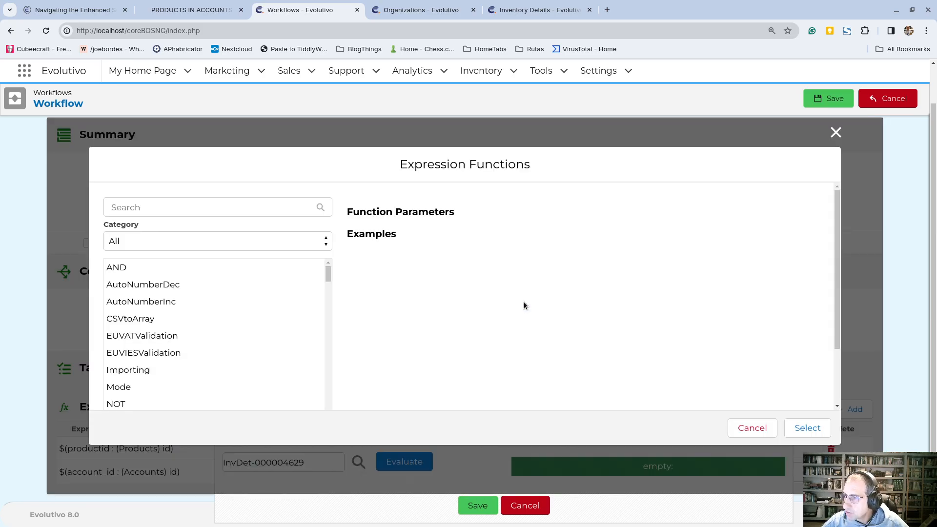
pyautogui.scroll(-10, 160, 330)
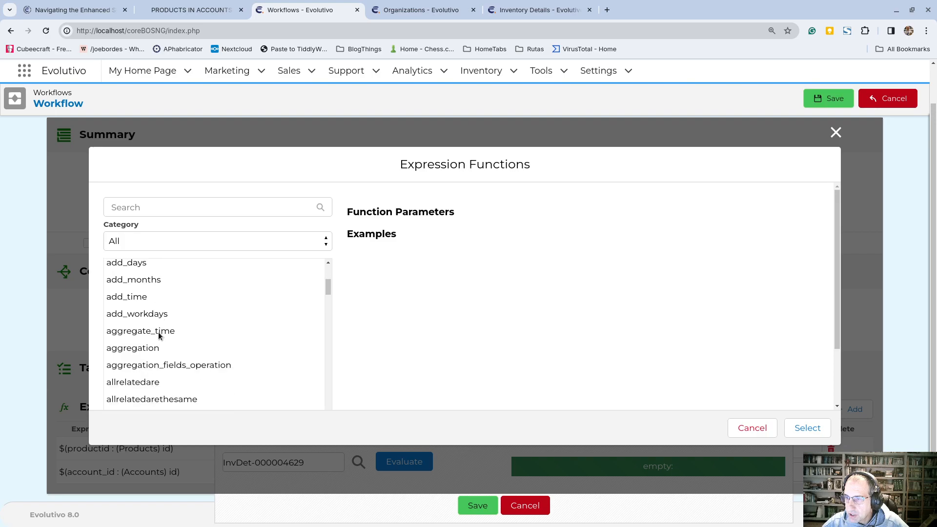
pyautogui.scroll(-1, 158, 332)
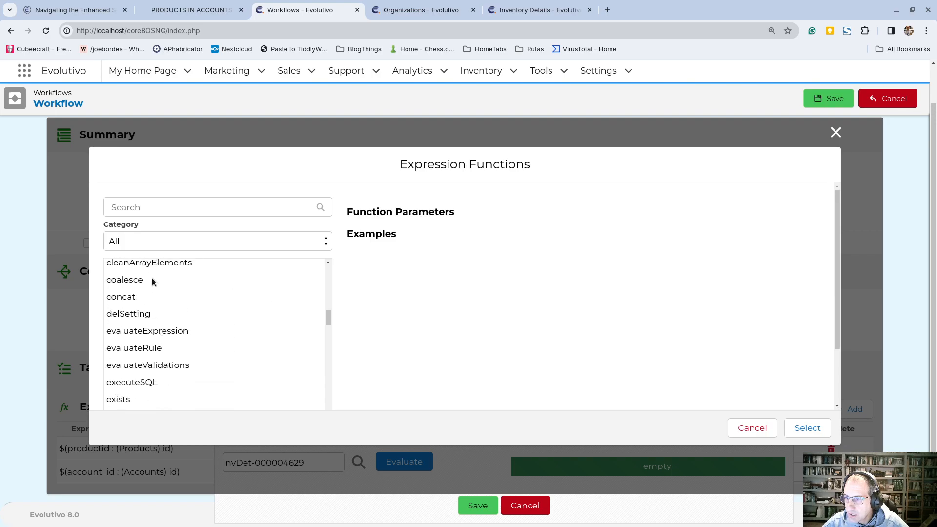
pyautogui.click(140, 281)
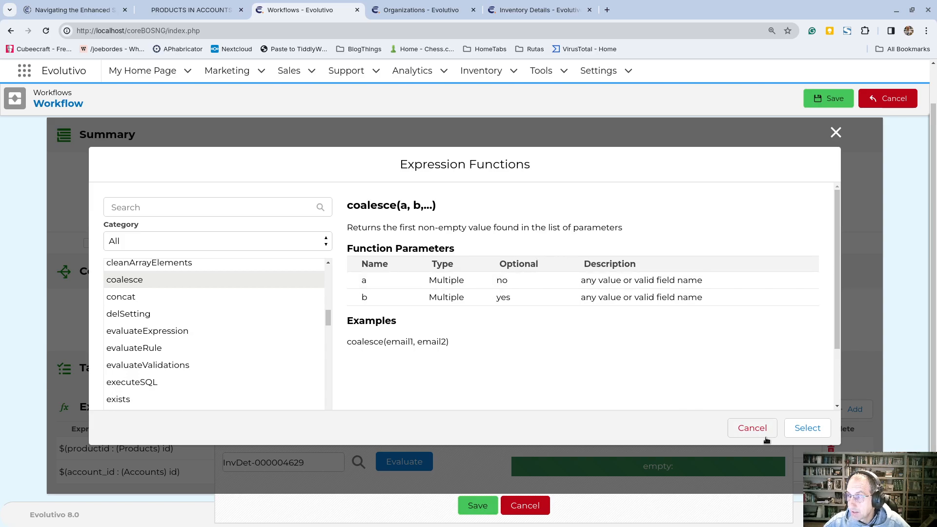
pyautogui.click(806, 429)
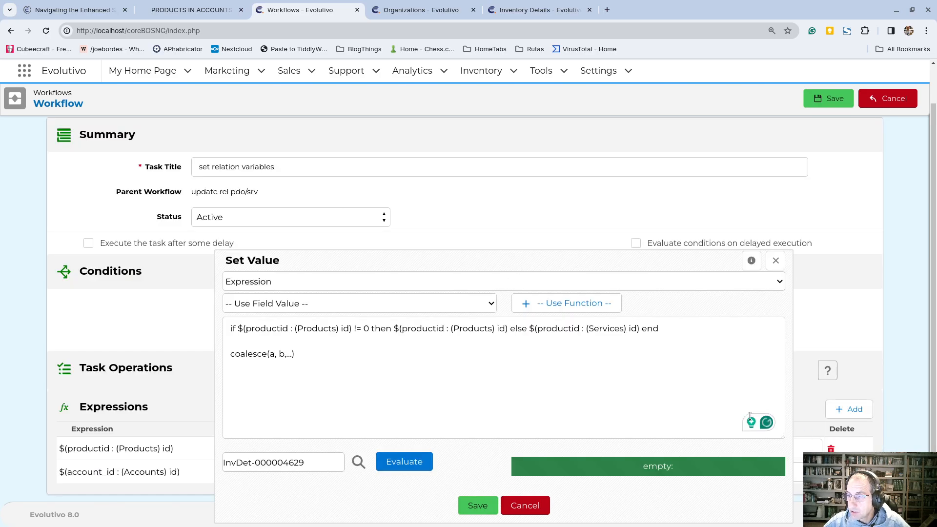
# Replace coalesce's placeholder arguments with $(productid : (Products) id) and $(productid : (Services) id), copied from the conditional.
pyautogui.moveTo(238, 329); pyautogui.dragTo(352, 330)
pyautogui.hotkey('ctrl', 'c')
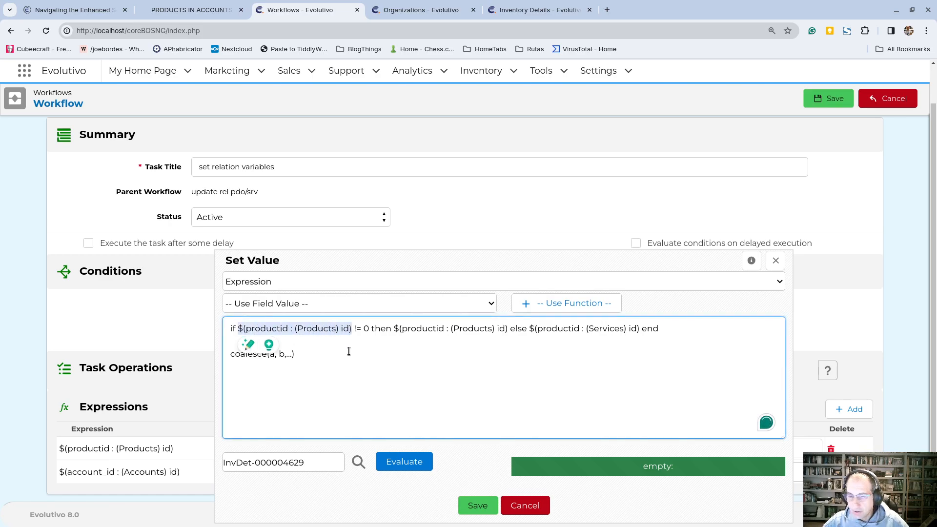
pyautogui.click(272, 356)
pyautogui.doubleClick(272, 355)
pyautogui.hotkey('ctrl', 'v')
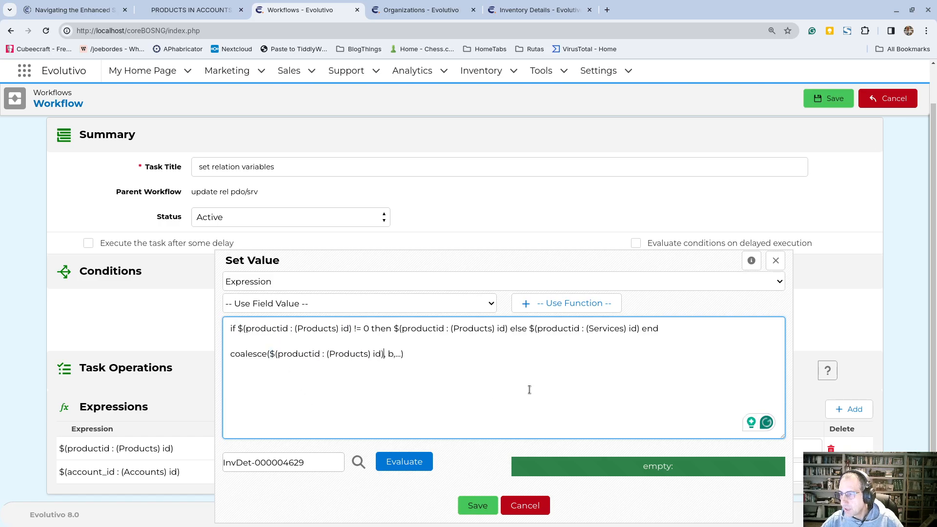
pyautogui.moveTo(530, 329); pyautogui.dragTo(640, 330)
pyautogui.hotkey('ctrl', 'c')
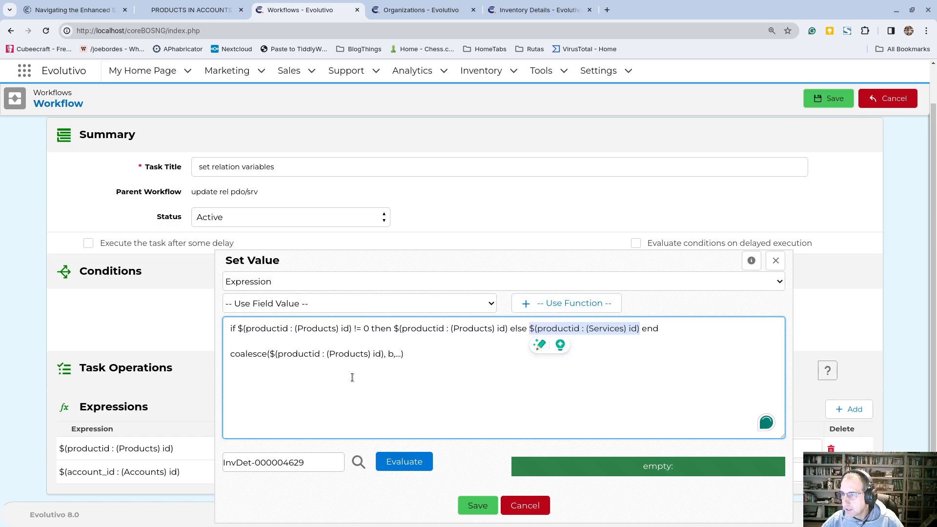
pyautogui.moveTo(388, 354); pyautogui.dragTo(402, 354)
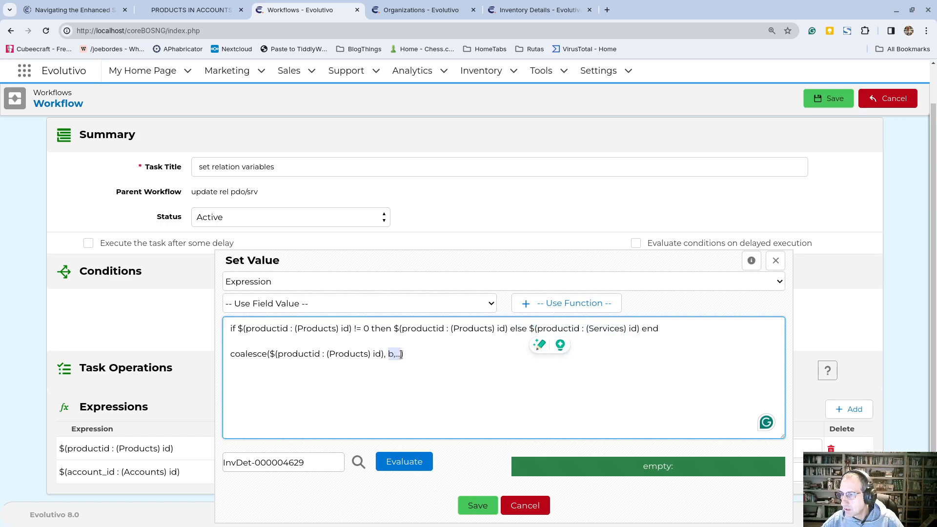
pyautogui.hotkey('ctrl', 'v')
# Delete the if/then/else line and the blank line so only the coalesce expression remains.
pyautogui.click(329, 340)
pyautogui.hotkey('shift', 'Up')
pyautogui.press('BackSpace')
pyautogui.press('Delete')
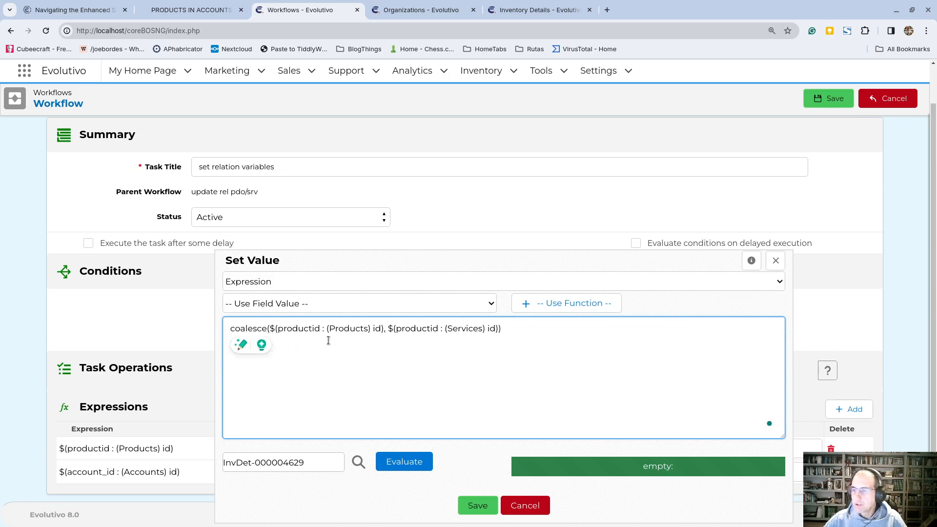
pyautogui.click(290, 375)
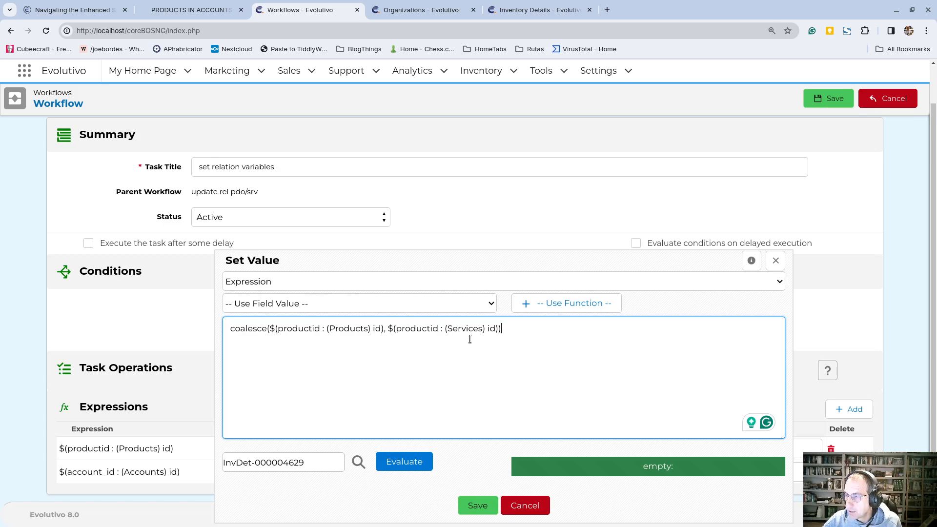
# Evaluate the coalesce expression against record InvDet-000004629.
pyautogui.click(404, 463)
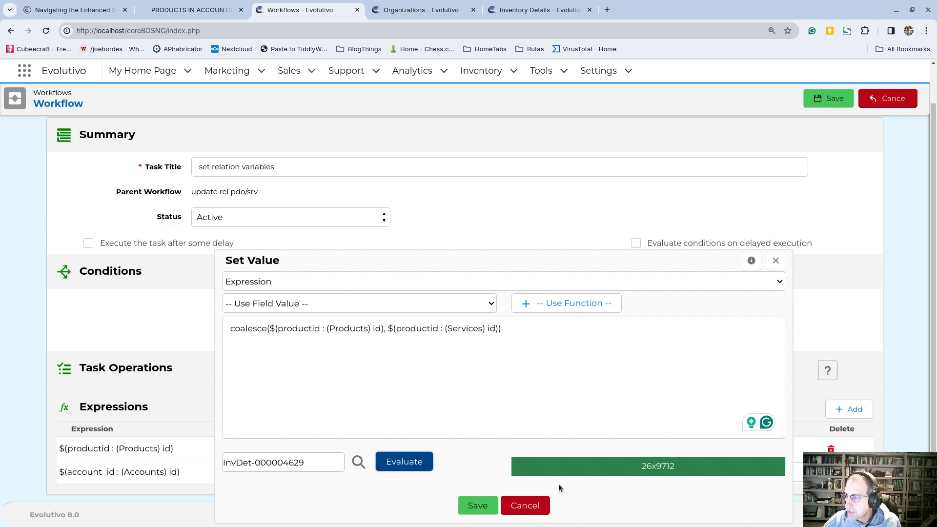
pyautogui.click(328, 378)
pyautogui.hotkey('ctrl', 'a')
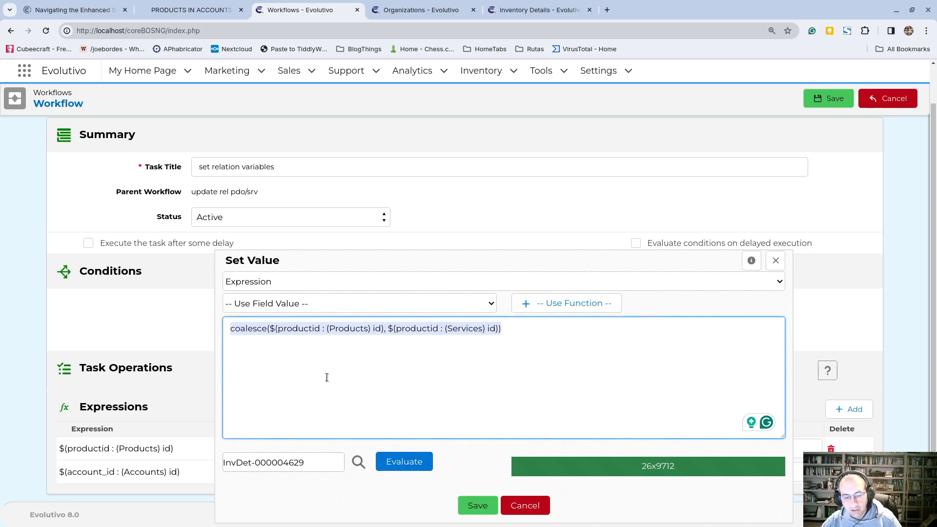
# Evaluate the coalesce expression against record InvDet-000004628 from the last page of records, and save it as the SetManyToManyRelation_Records value.
pyautogui.click(309, 463)
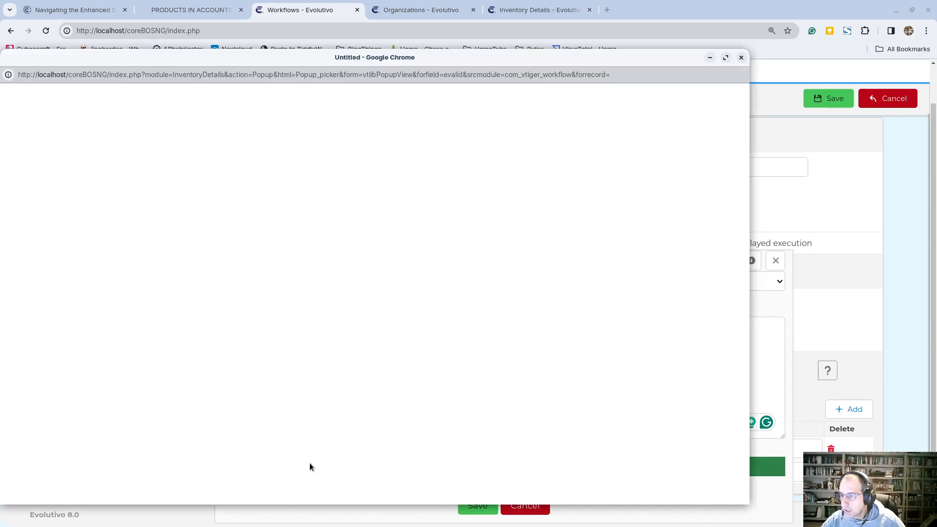
pyautogui.click(359, 480)
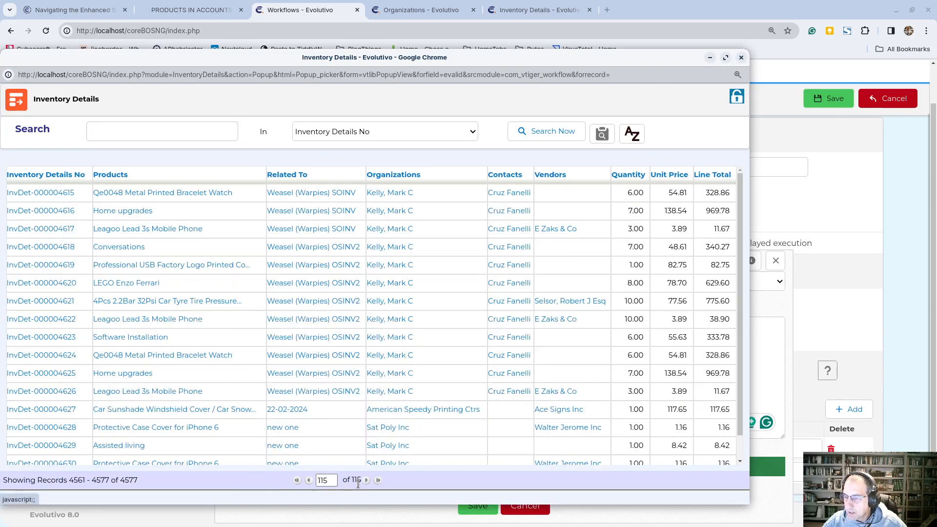
pyautogui.scroll(-2, 155, 366)
pyautogui.click(51, 408)
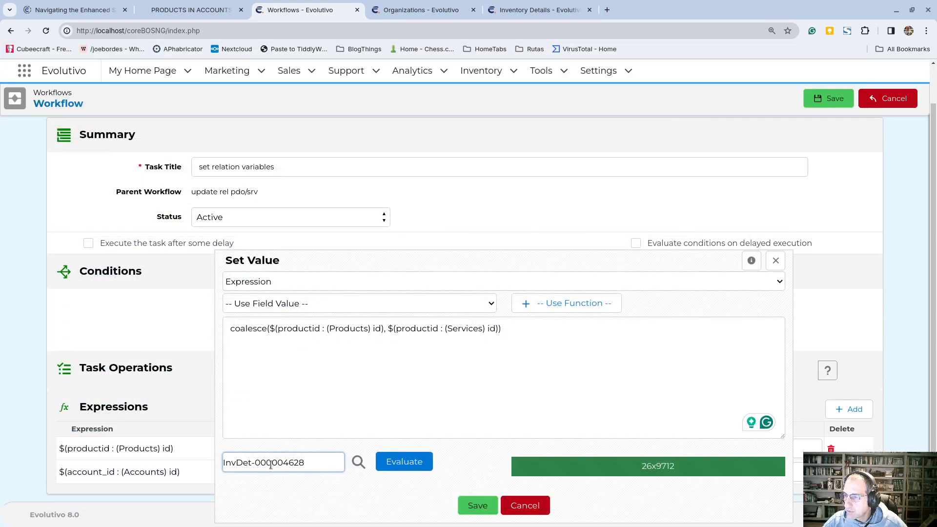
pyautogui.click(398, 463)
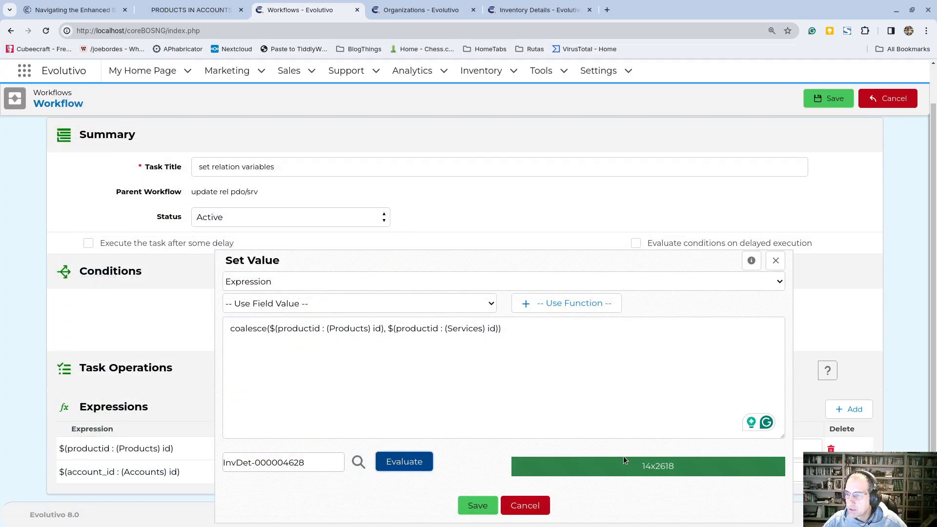
pyautogui.click(477, 507)
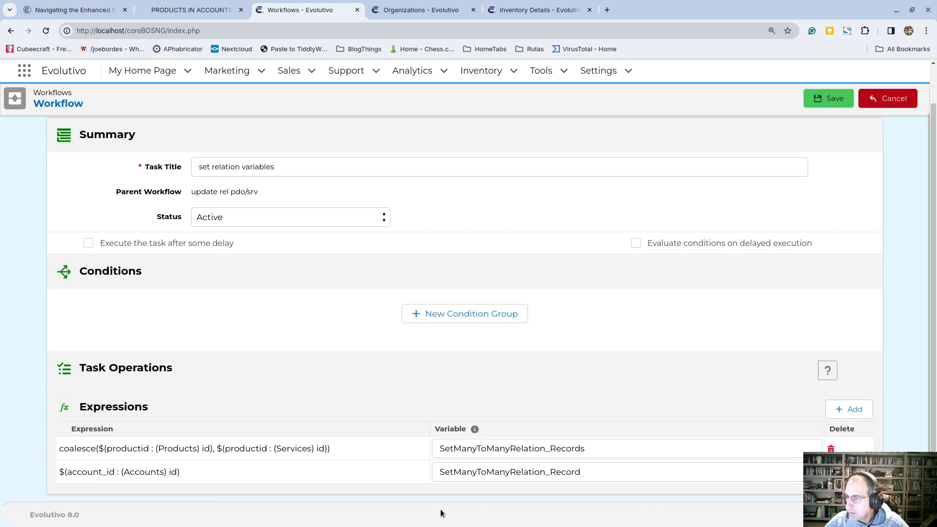
# Save the set relation variables task, move it ahead of Related Pdo/Srv in the task order, and save the workflow.
pyautogui.click(832, 98)
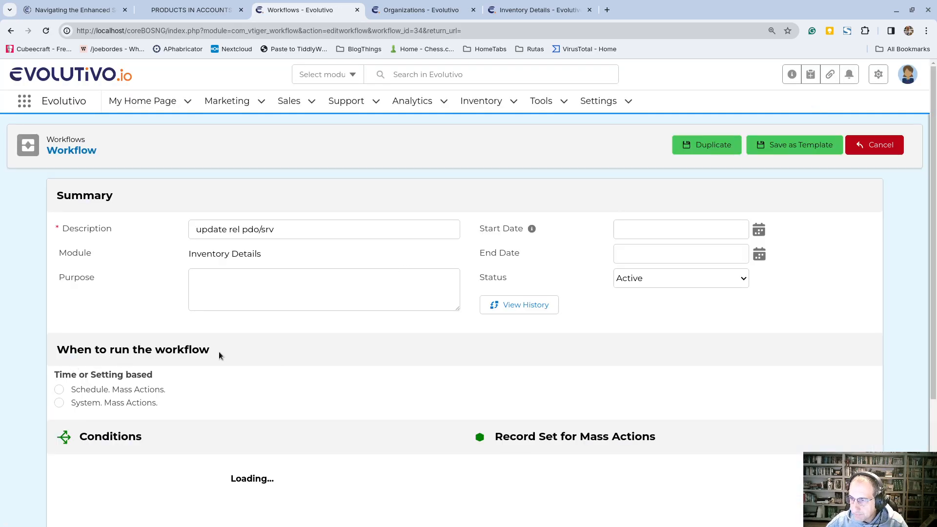
pyautogui.scroll(-3, 219, 352)
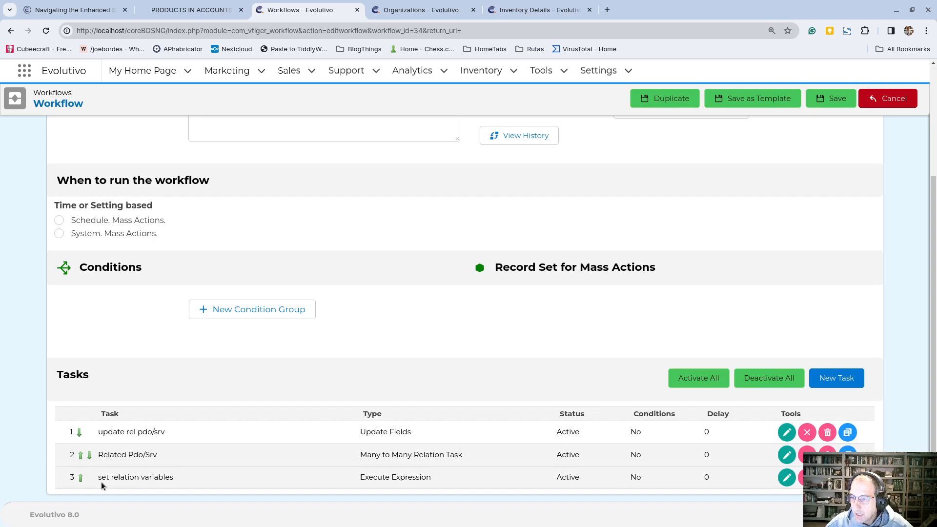
pyautogui.moveTo(102, 481); pyautogui.dragTo(176, 490)
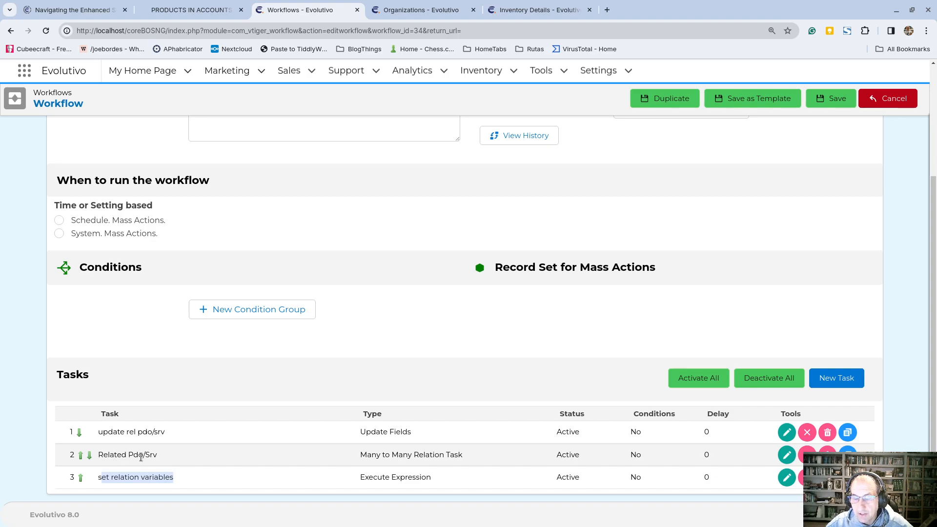
pyautogui.moveTo(108, 455); pyautogui.dragTo(158, 455)
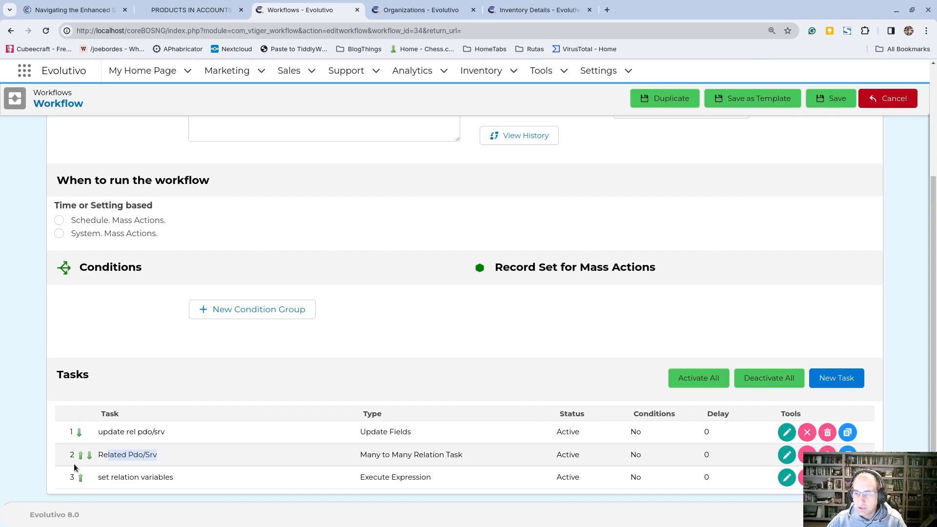
pyautogui.click(81, 478)
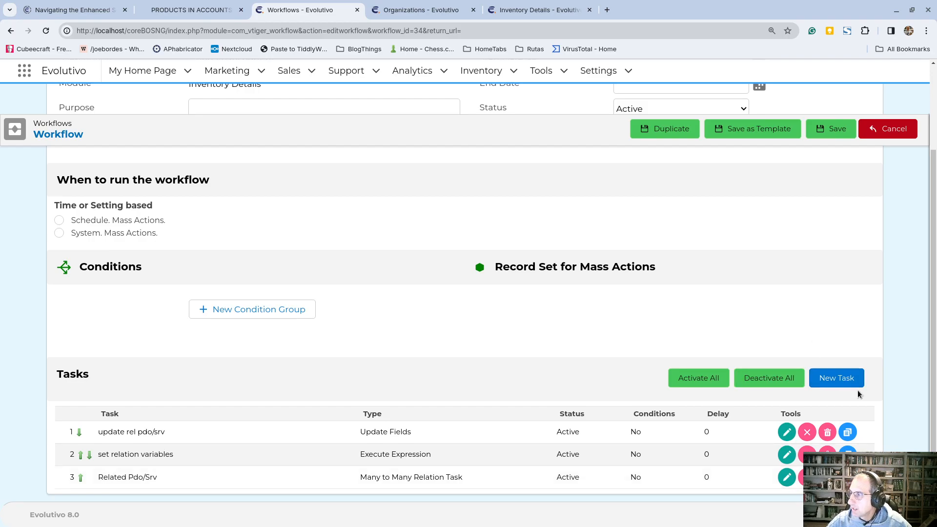
pyautogui.click(823, 130)
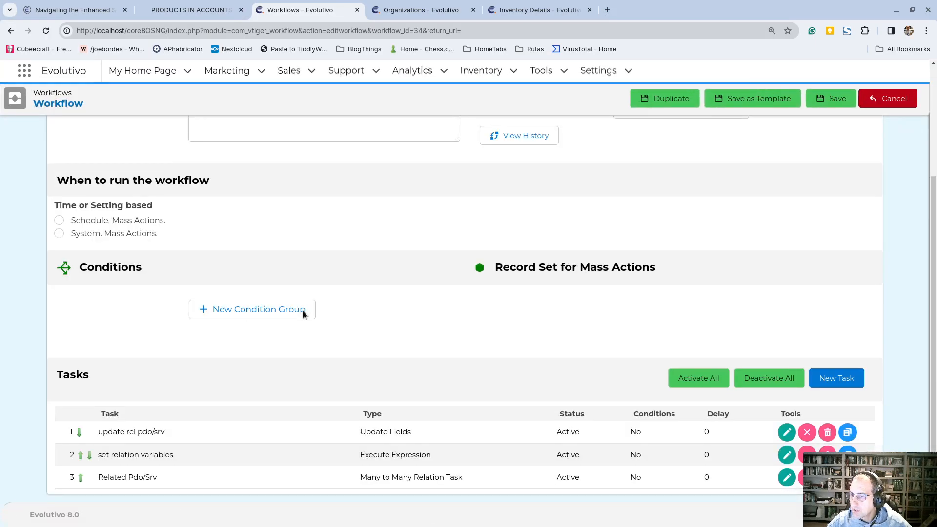
# Reload Sat Poly Inc's related lists to check its Products and Services before triggering the workflow.
pyautogui.click(532, 10)
pyautogui.moveTo(537, 105)
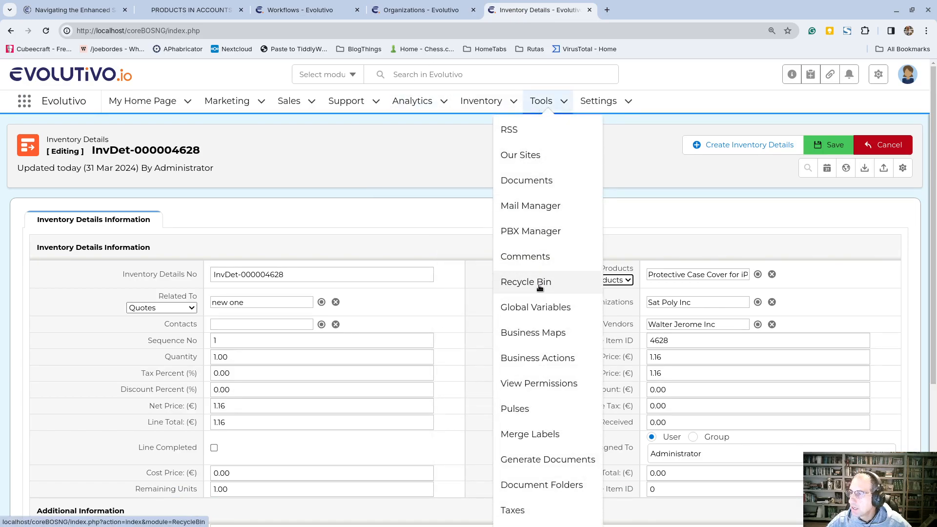
pyautogui.click(405, 4)
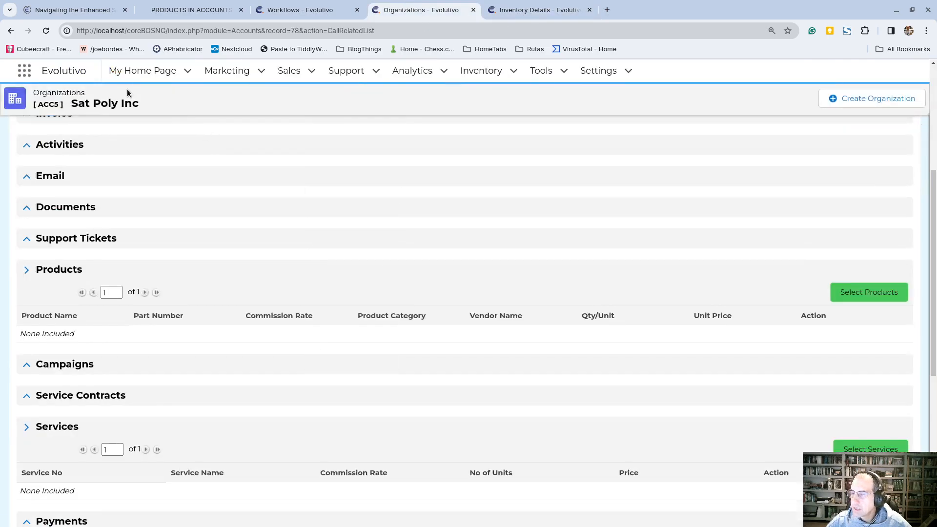
pyautogui.click(46, 30)
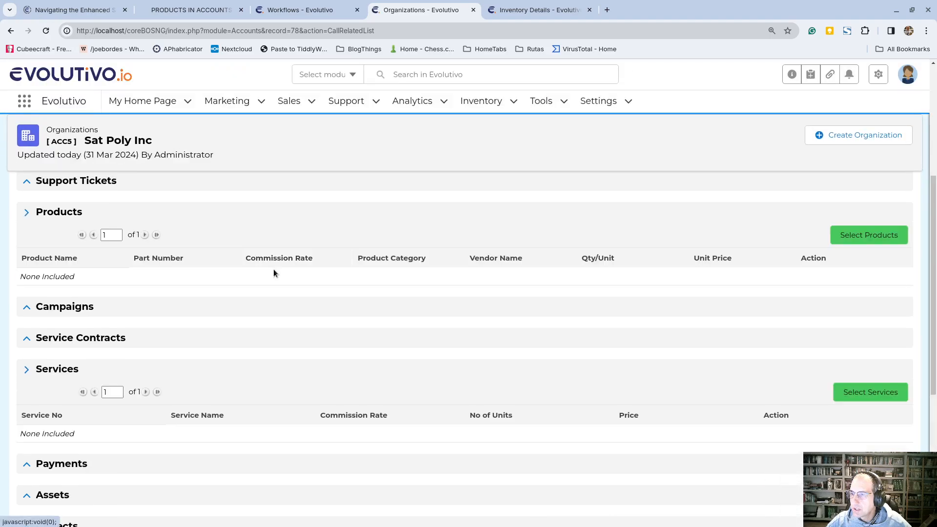
# Open the quote "new one" from the Quotes list and review its product and service lines.
pyautogui.click(493, 11)
pyautogui.click(465, 261)
pyautogui.scroll(-10, 585, 376)
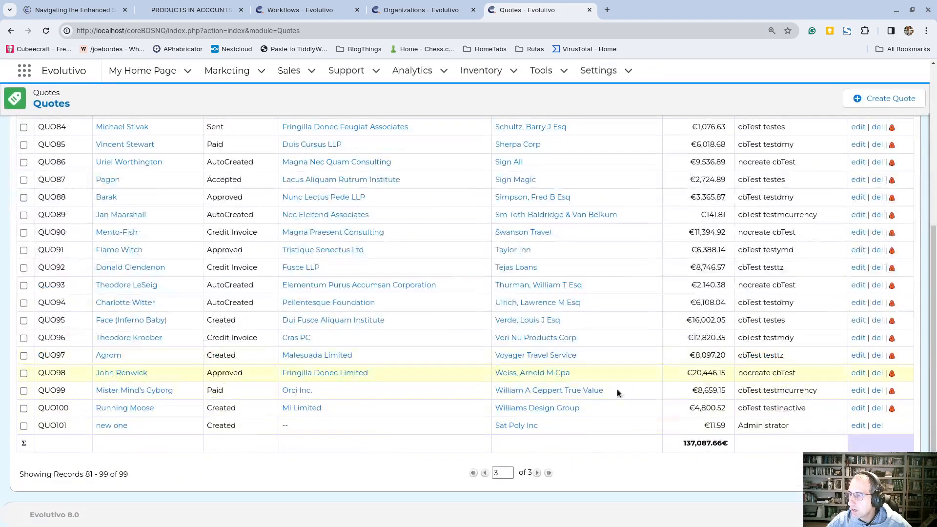
pyautogui.click(107, 426)
pyautogui.scroll(-15, 308, 348)
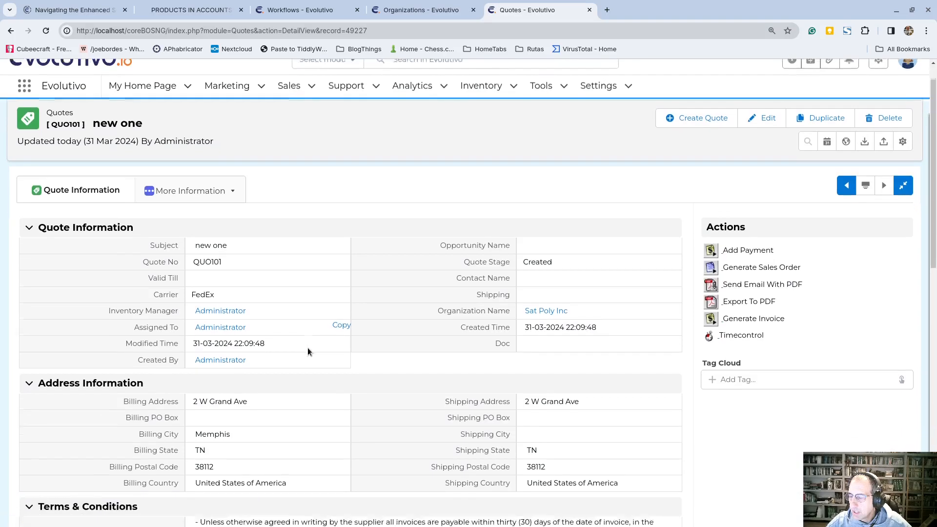
pyautogui.scroll(6, 307, 348)
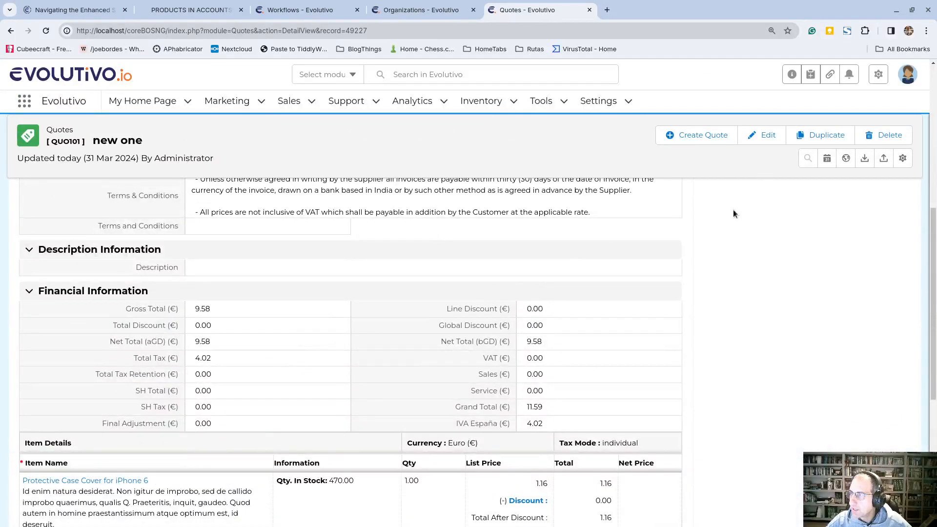
pyautogui.scroll(-3, 308, 348)
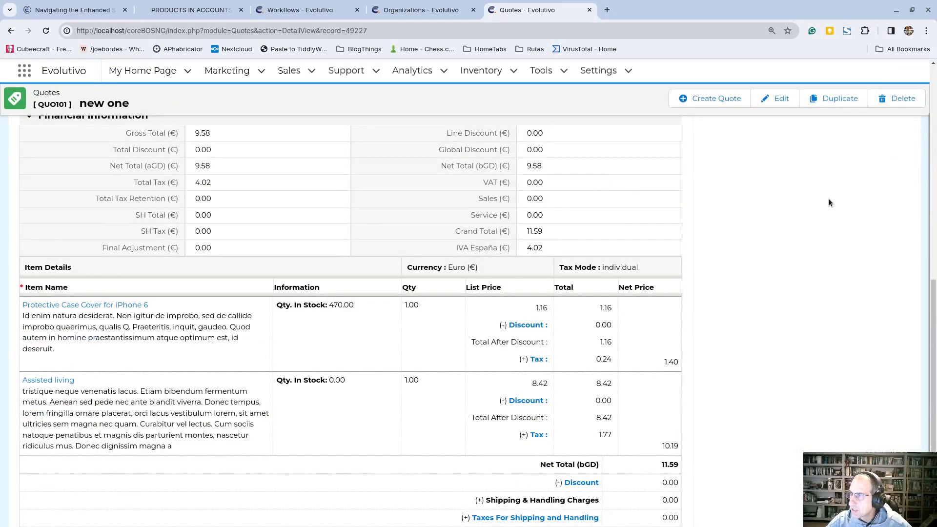
# Re-save the quote without changes to trigger the workflow, and reload Sat Poly Inc's Products and Services related lists.
pyautogui.click(775, 98)
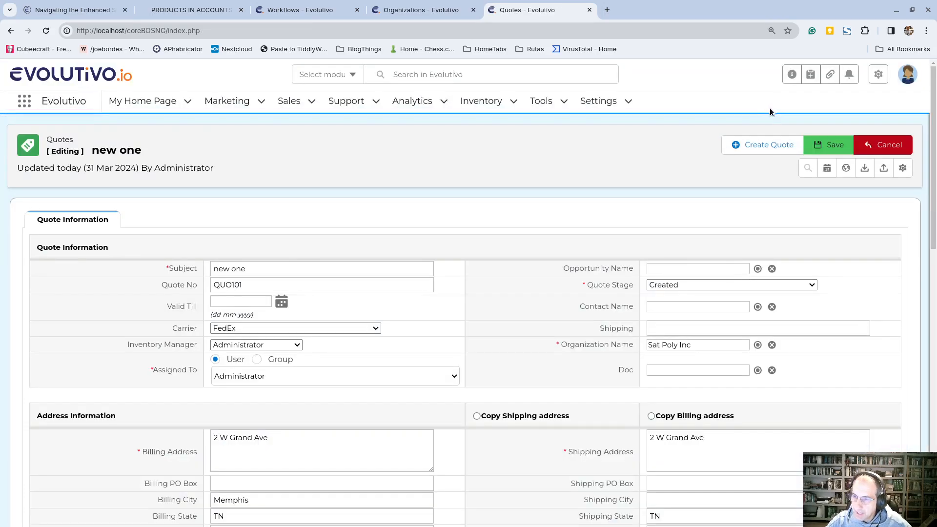
pyautogui.click(820, 147)
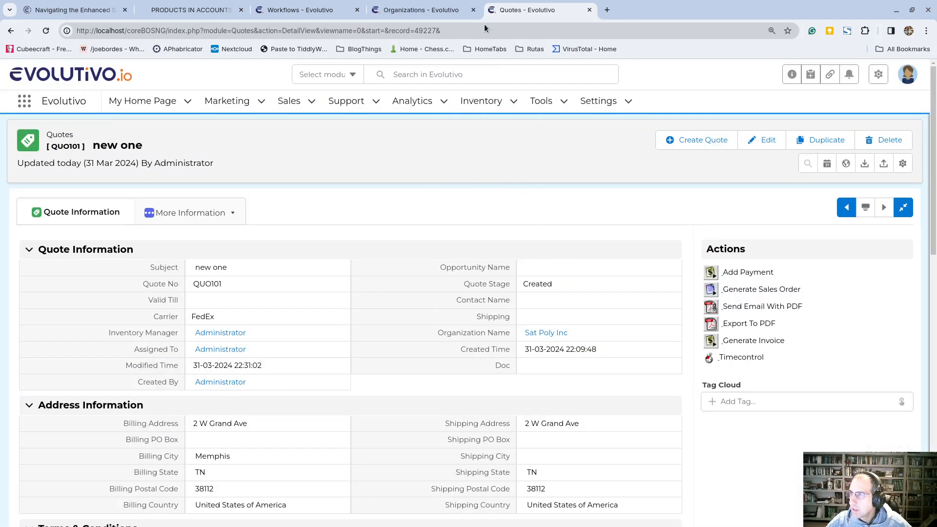
pyautogui.click(436, 10)
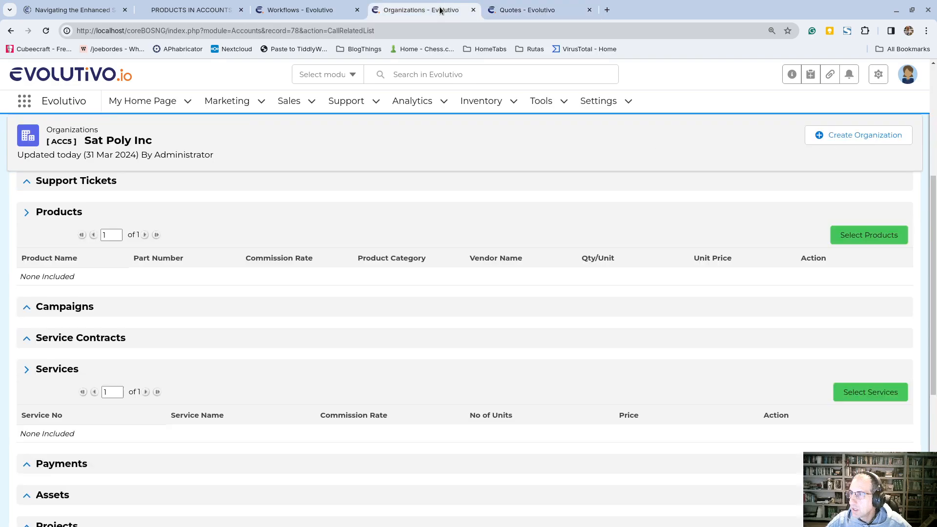
pyautogui.click(45, 32)
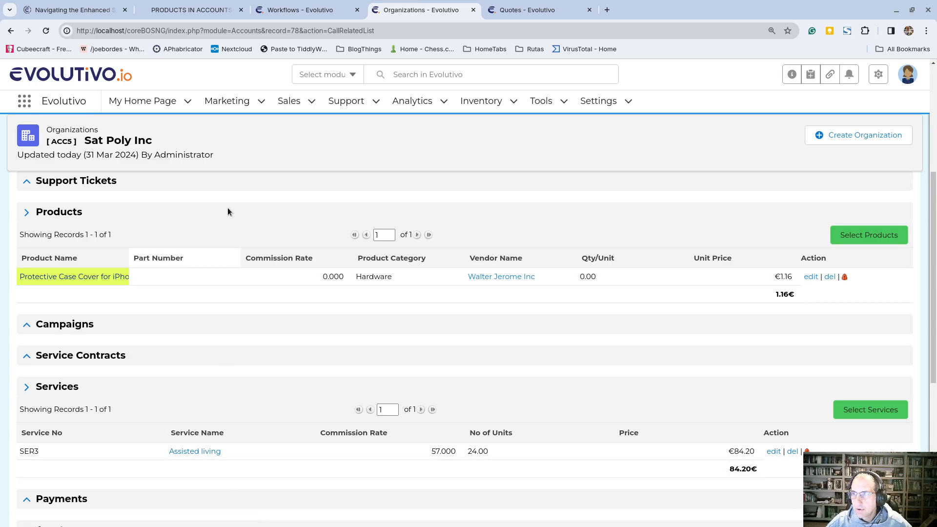
# Review the set relation variables task's expressions alongside the forum question and Sat Poly Inc's related lists, and leave the task without saving.
pyautogui.click(293, 9)
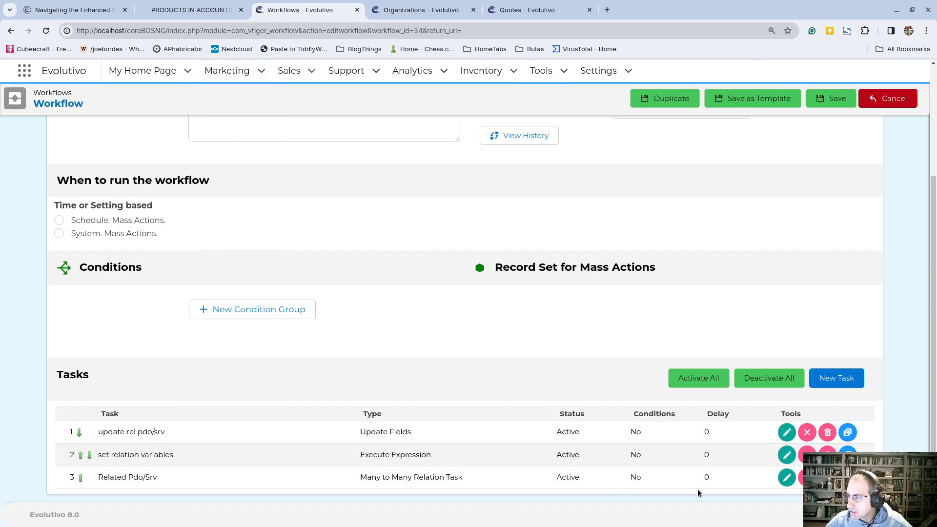
pyautogui.click(787, 456)
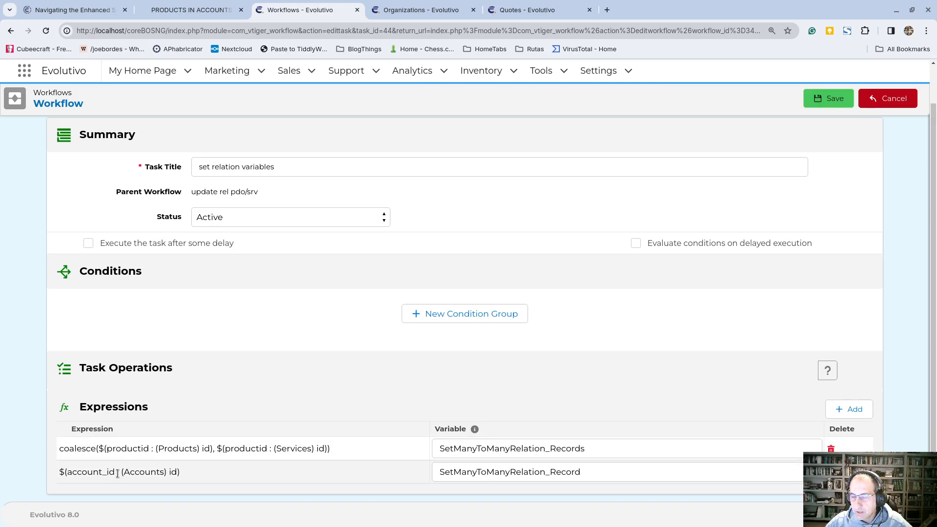
pyautogui.click(195, 9)
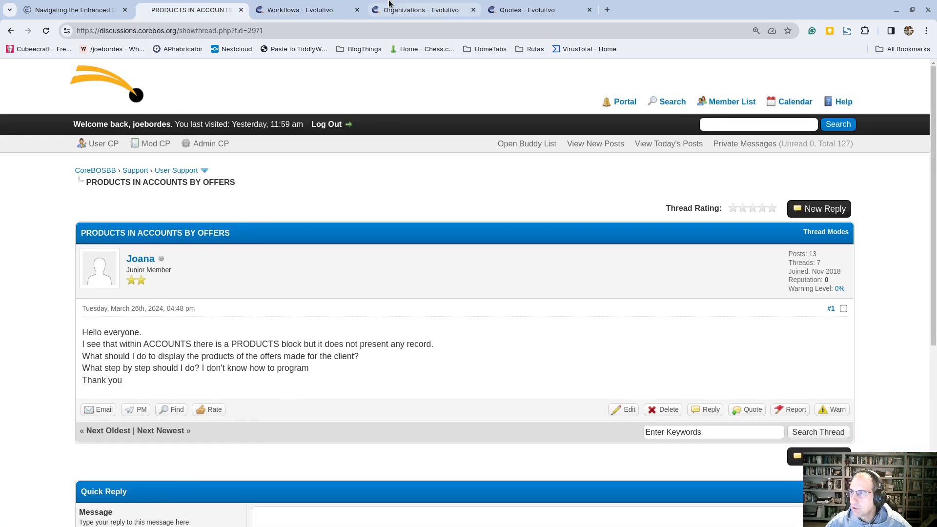
pyautogui.click(405, 5)
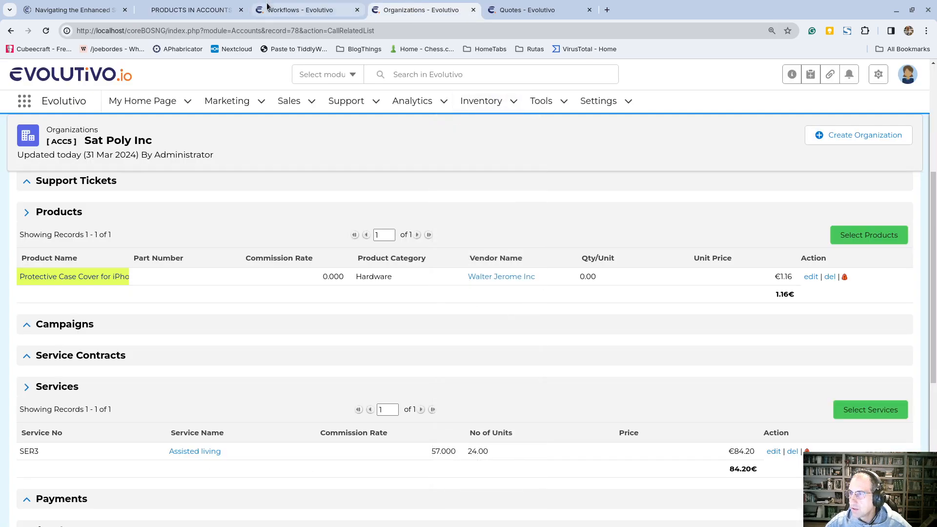
pyautogui.click(281, 15)
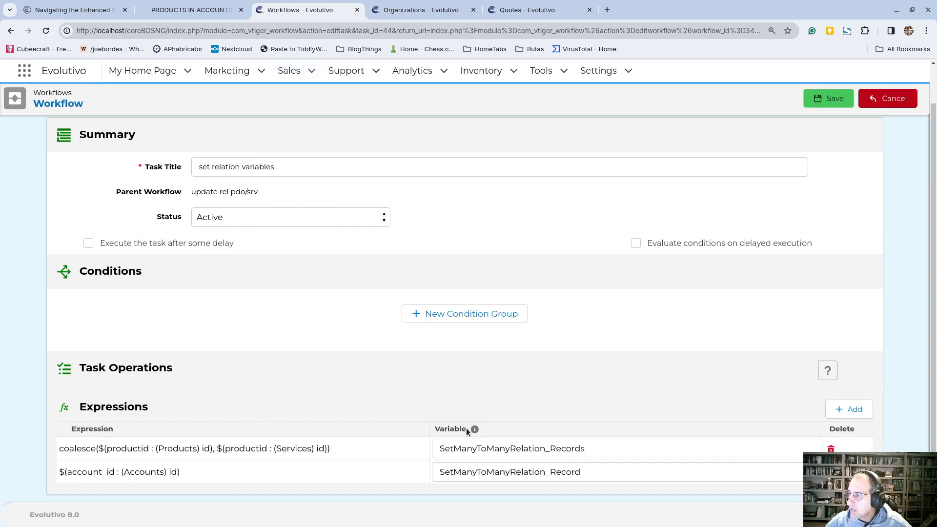
pyautogui.click(892, 100)
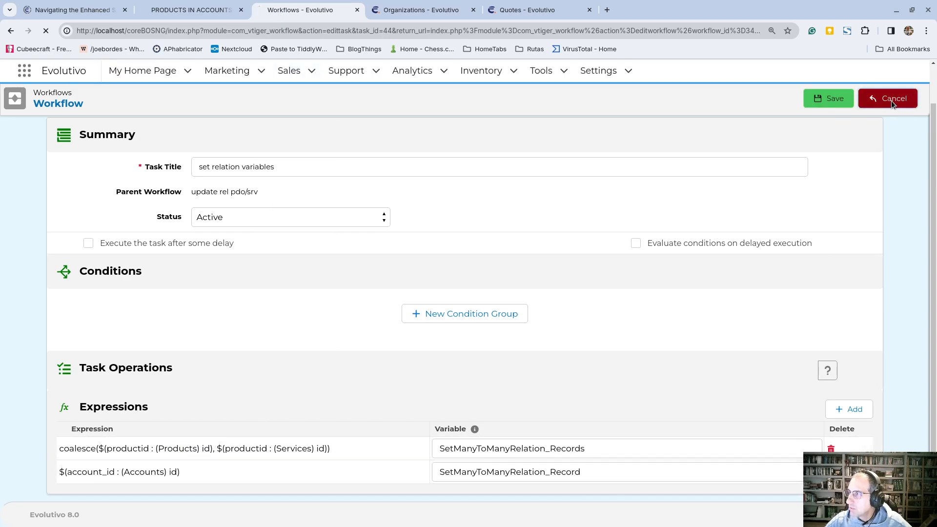
# Open the Related Pdo/Srv task and read the Many to Many Relation Task help on its context variables.
pyautogui.scroll(-3, 225, 371)
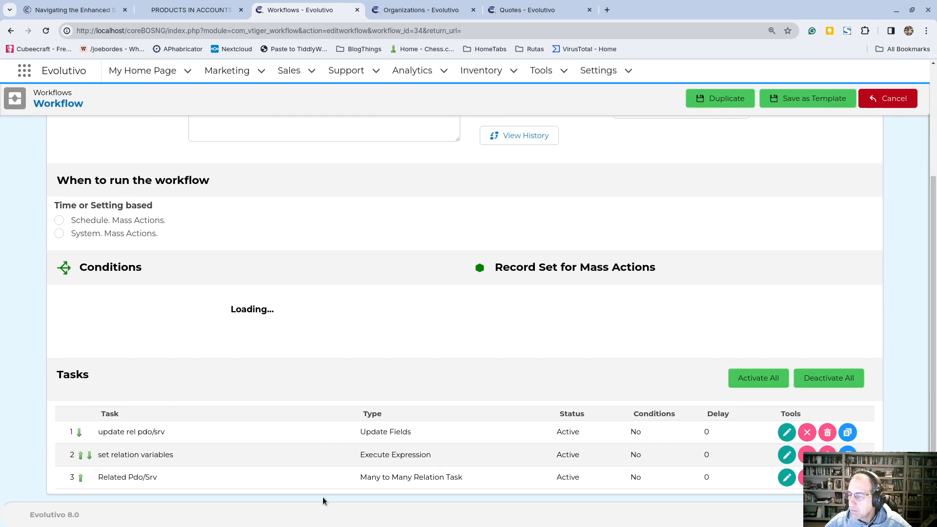
pyautogui.click(787, 479)
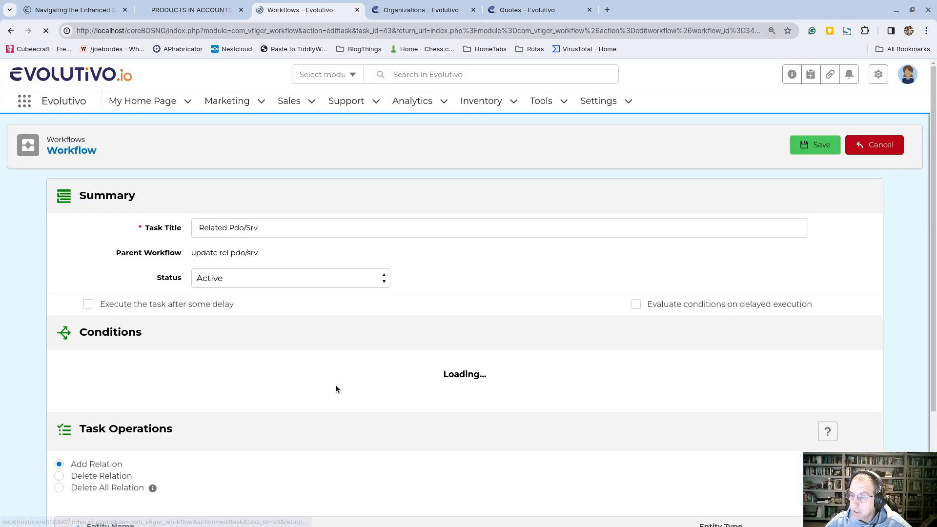
pyautogui.scroll(-3, 293, 391)
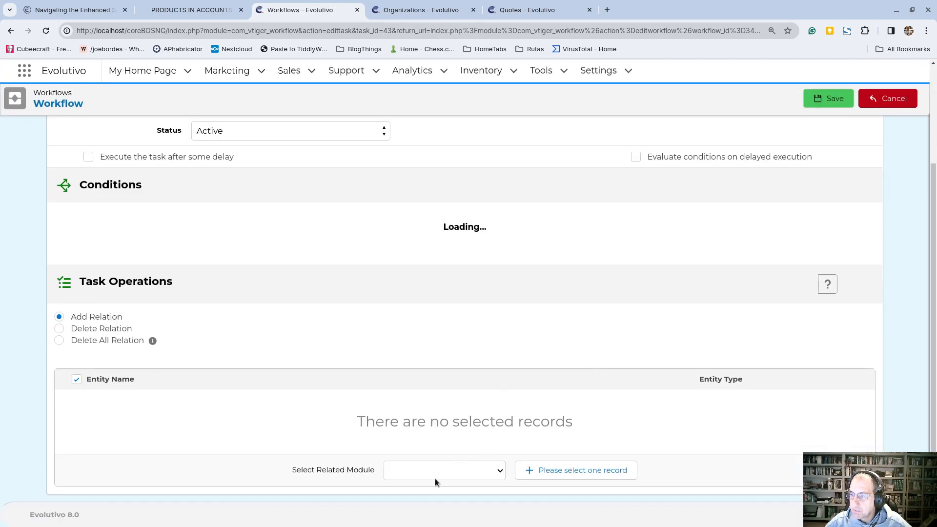
pyautogui.click(828, 284)
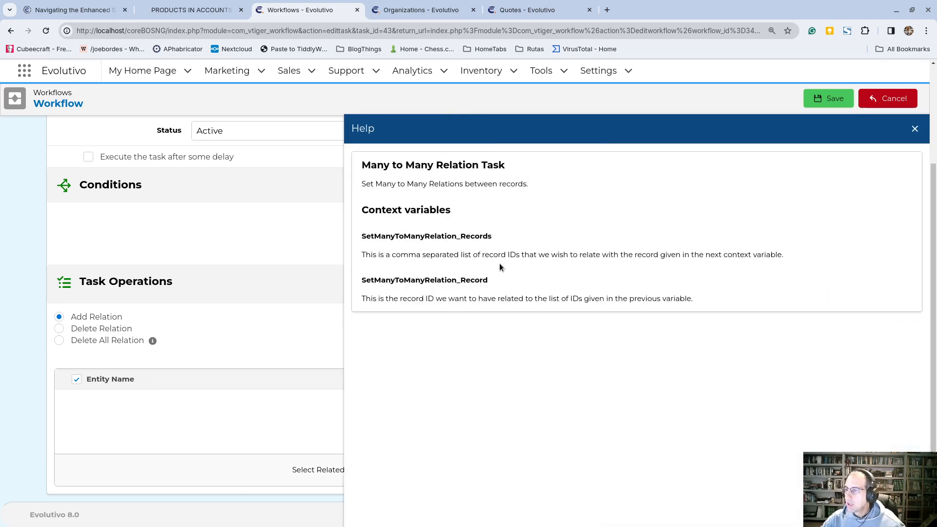
pyautogui.click(914, 129)
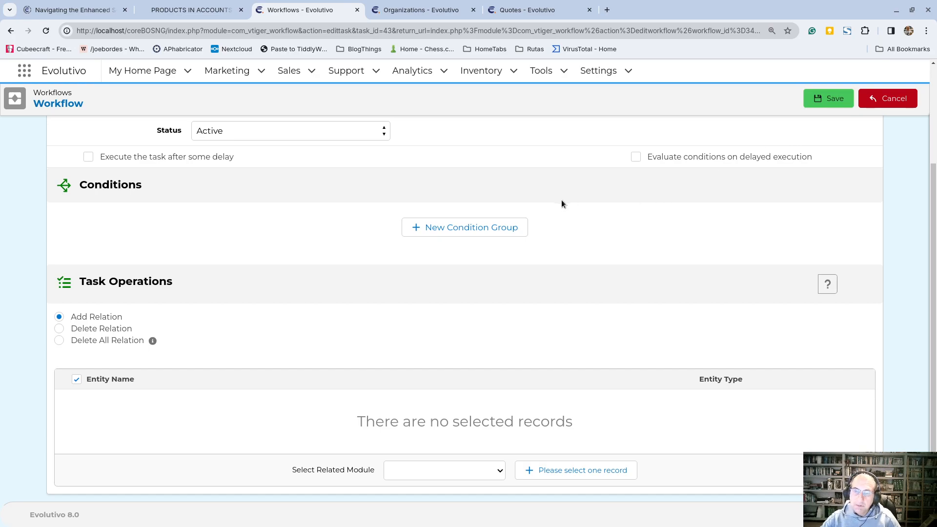